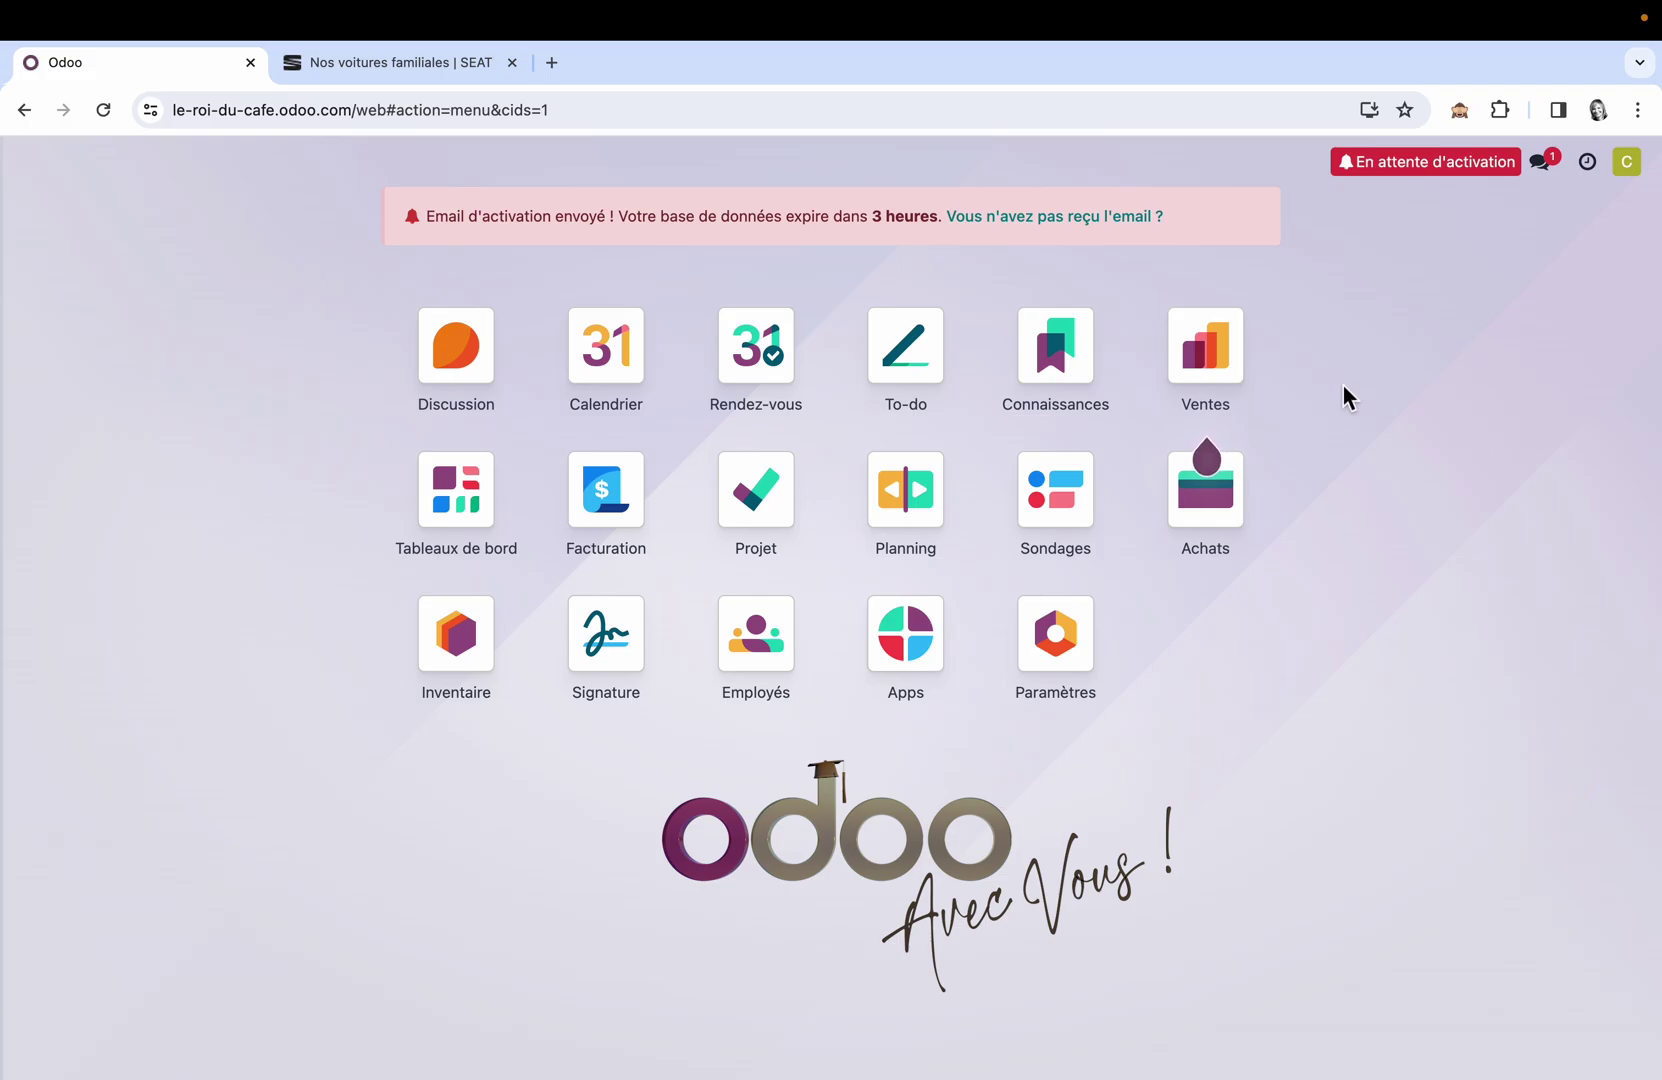
Switch to the SEAT website, open the Leon Break configurator and examine its version filters
mouse_move(806, 10)
click(474, 66)
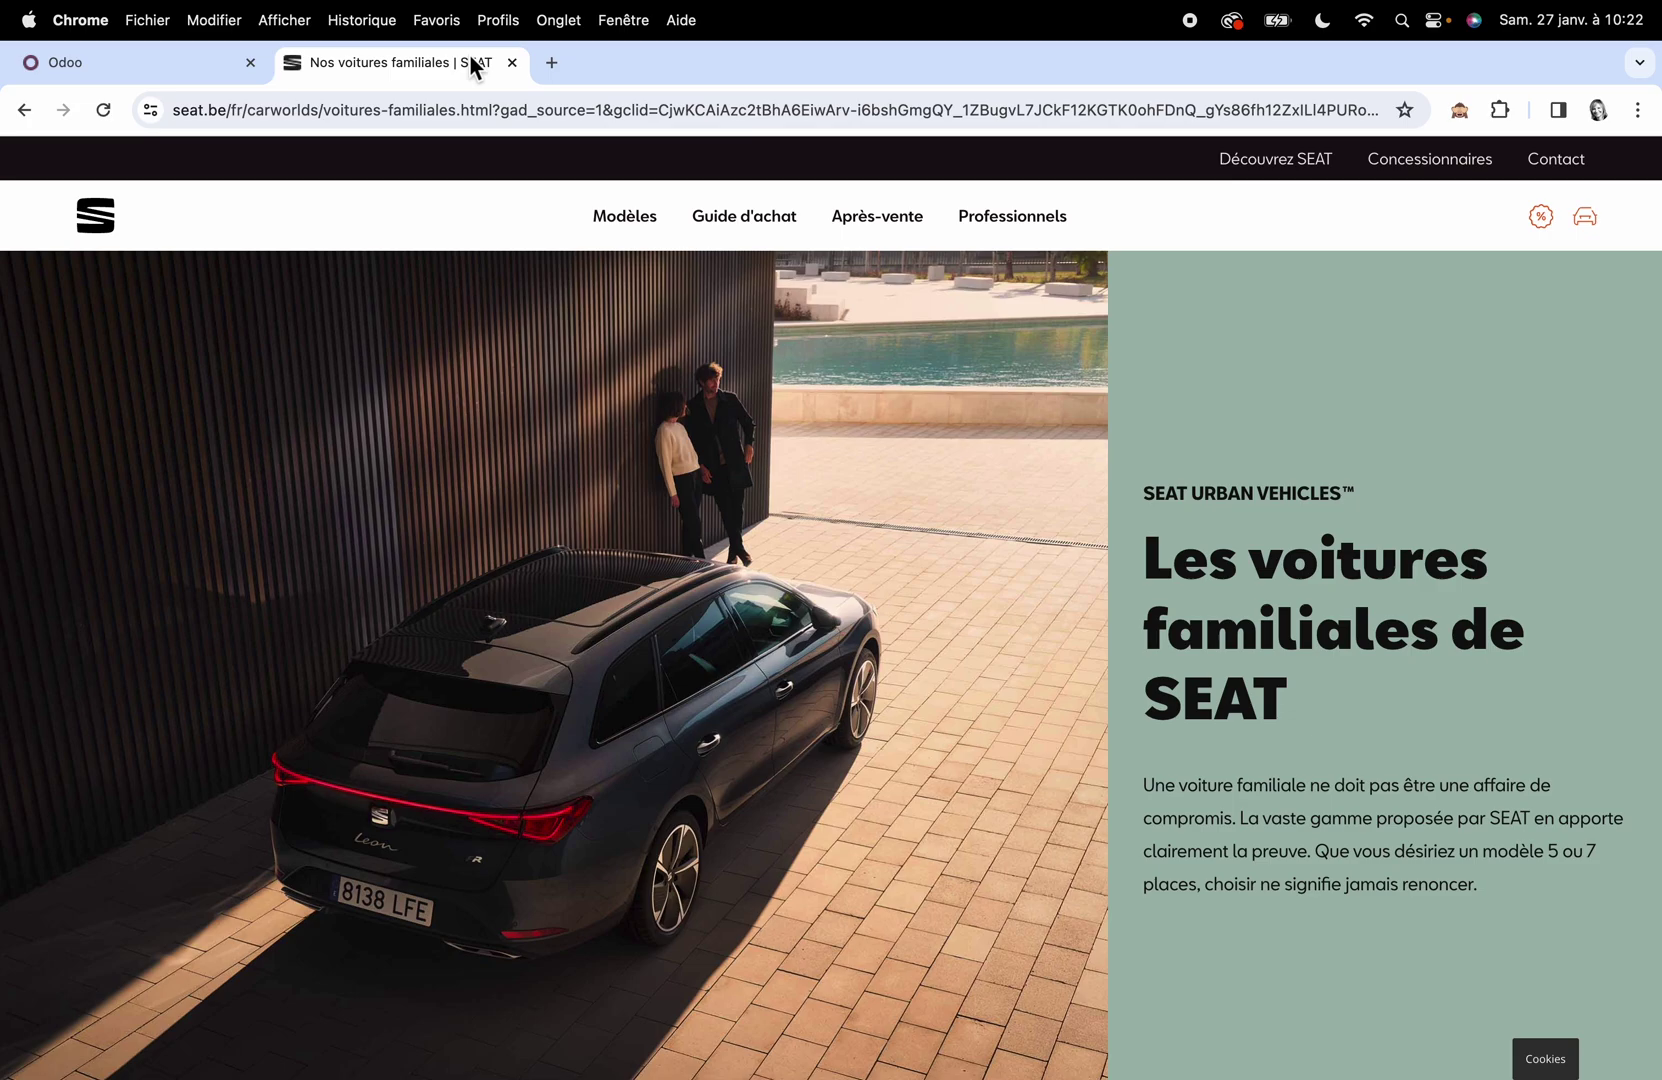
scroll(456, 330, down, 10)
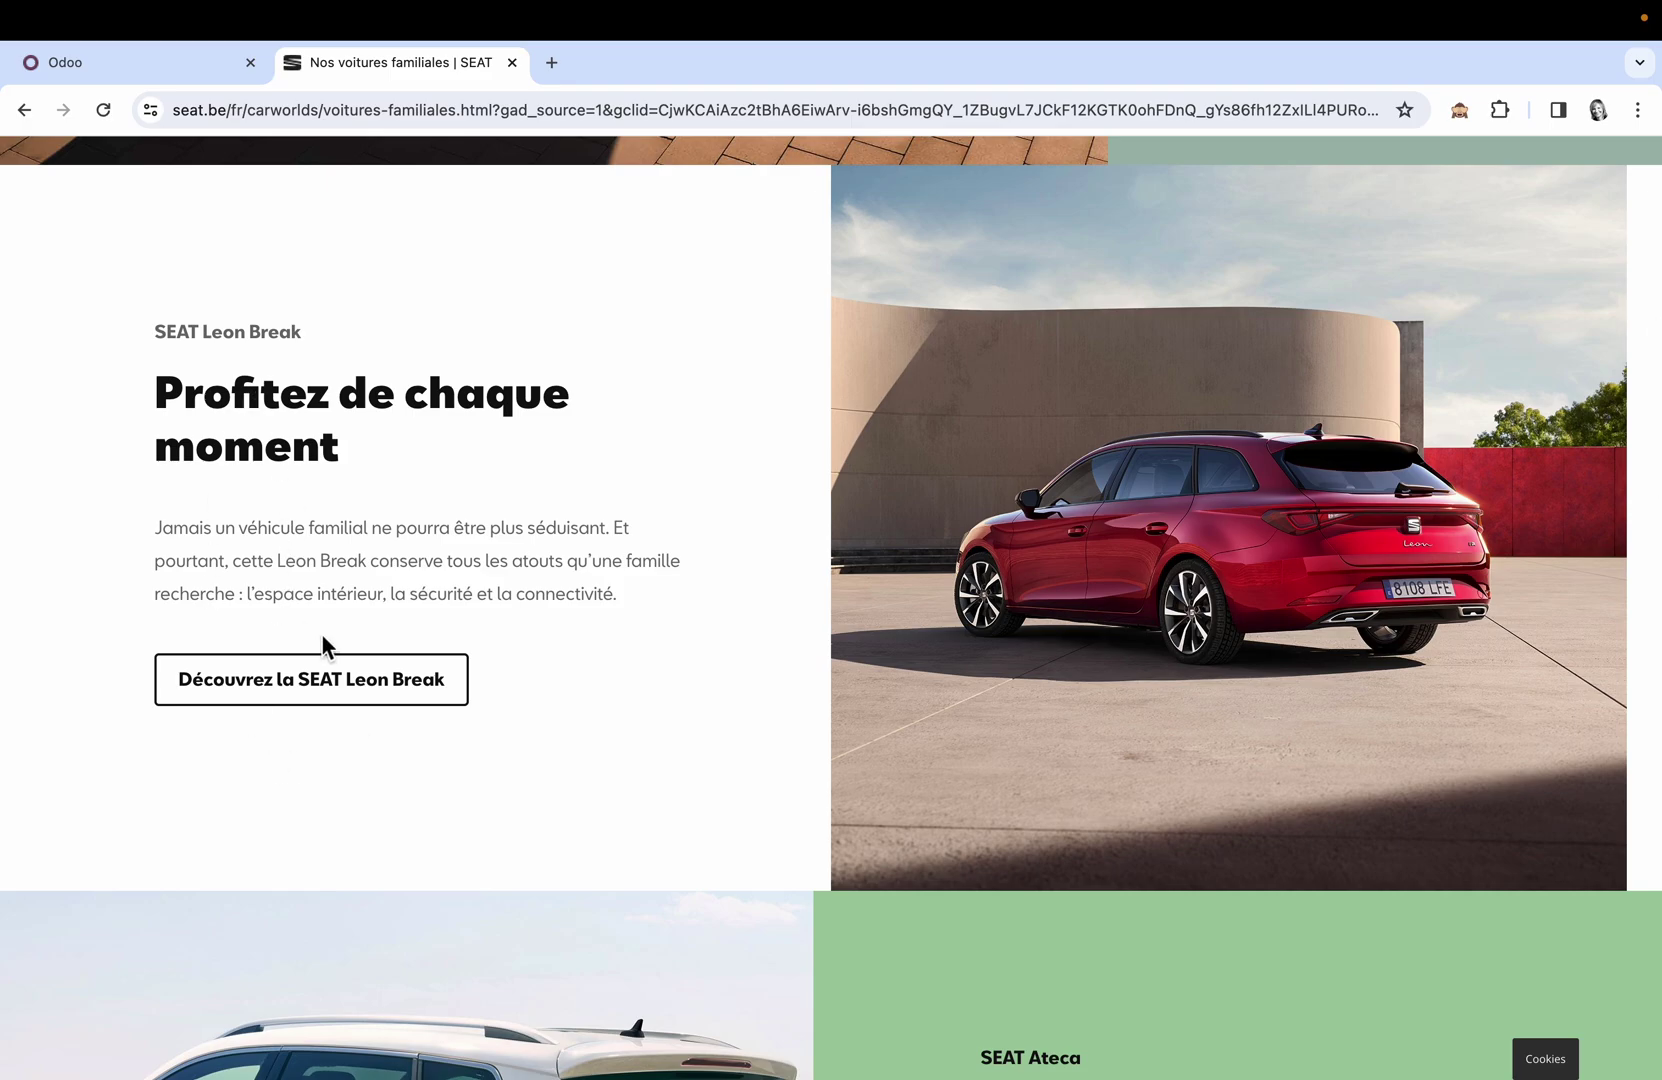
click(345, 690)
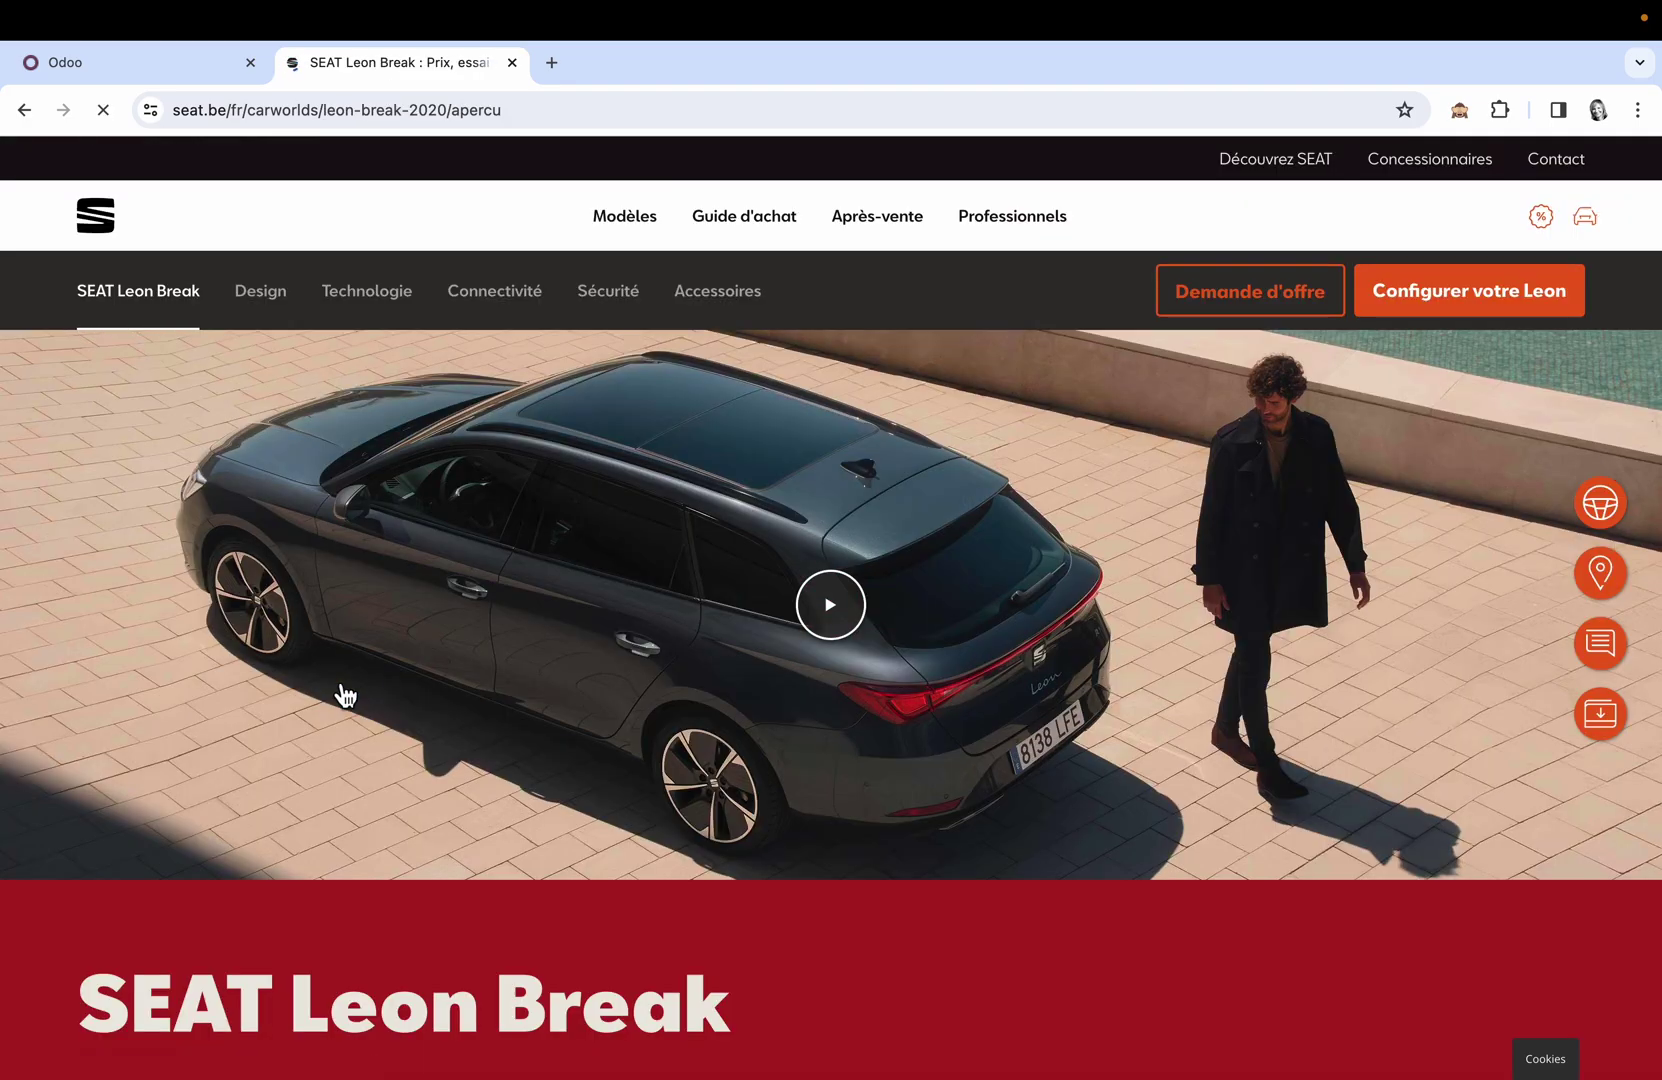
click(1484, 306)
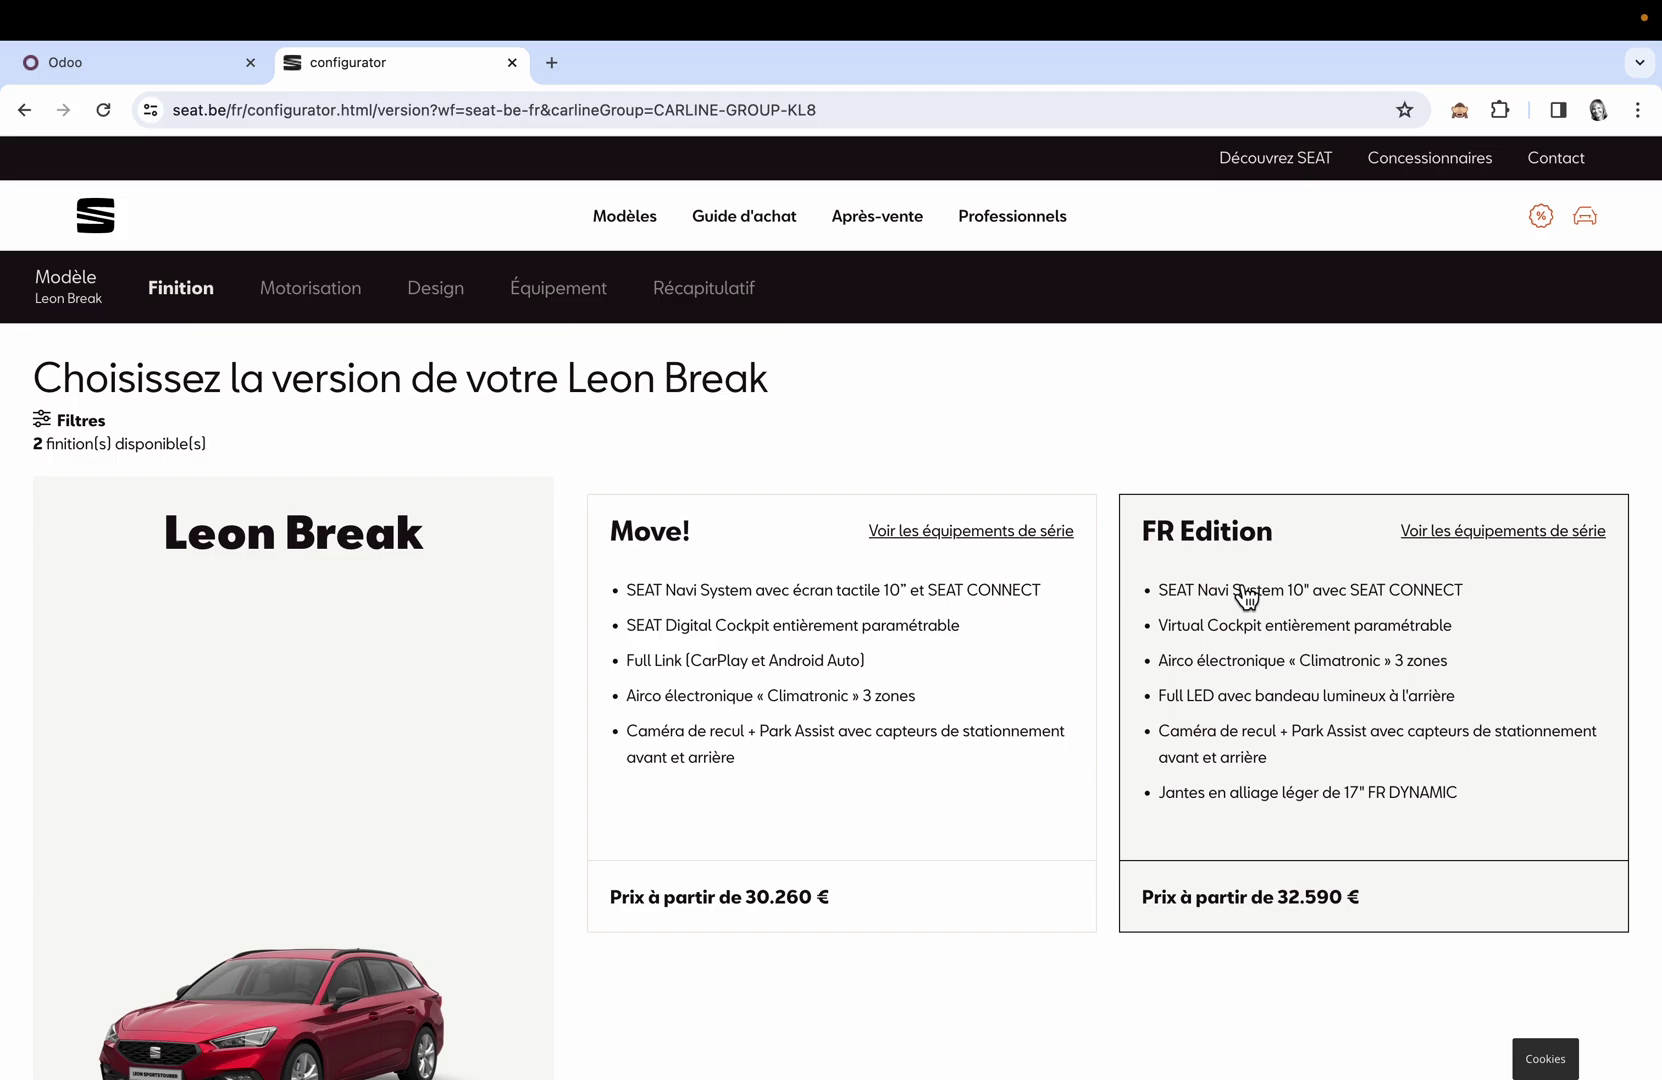
click(89, 424)
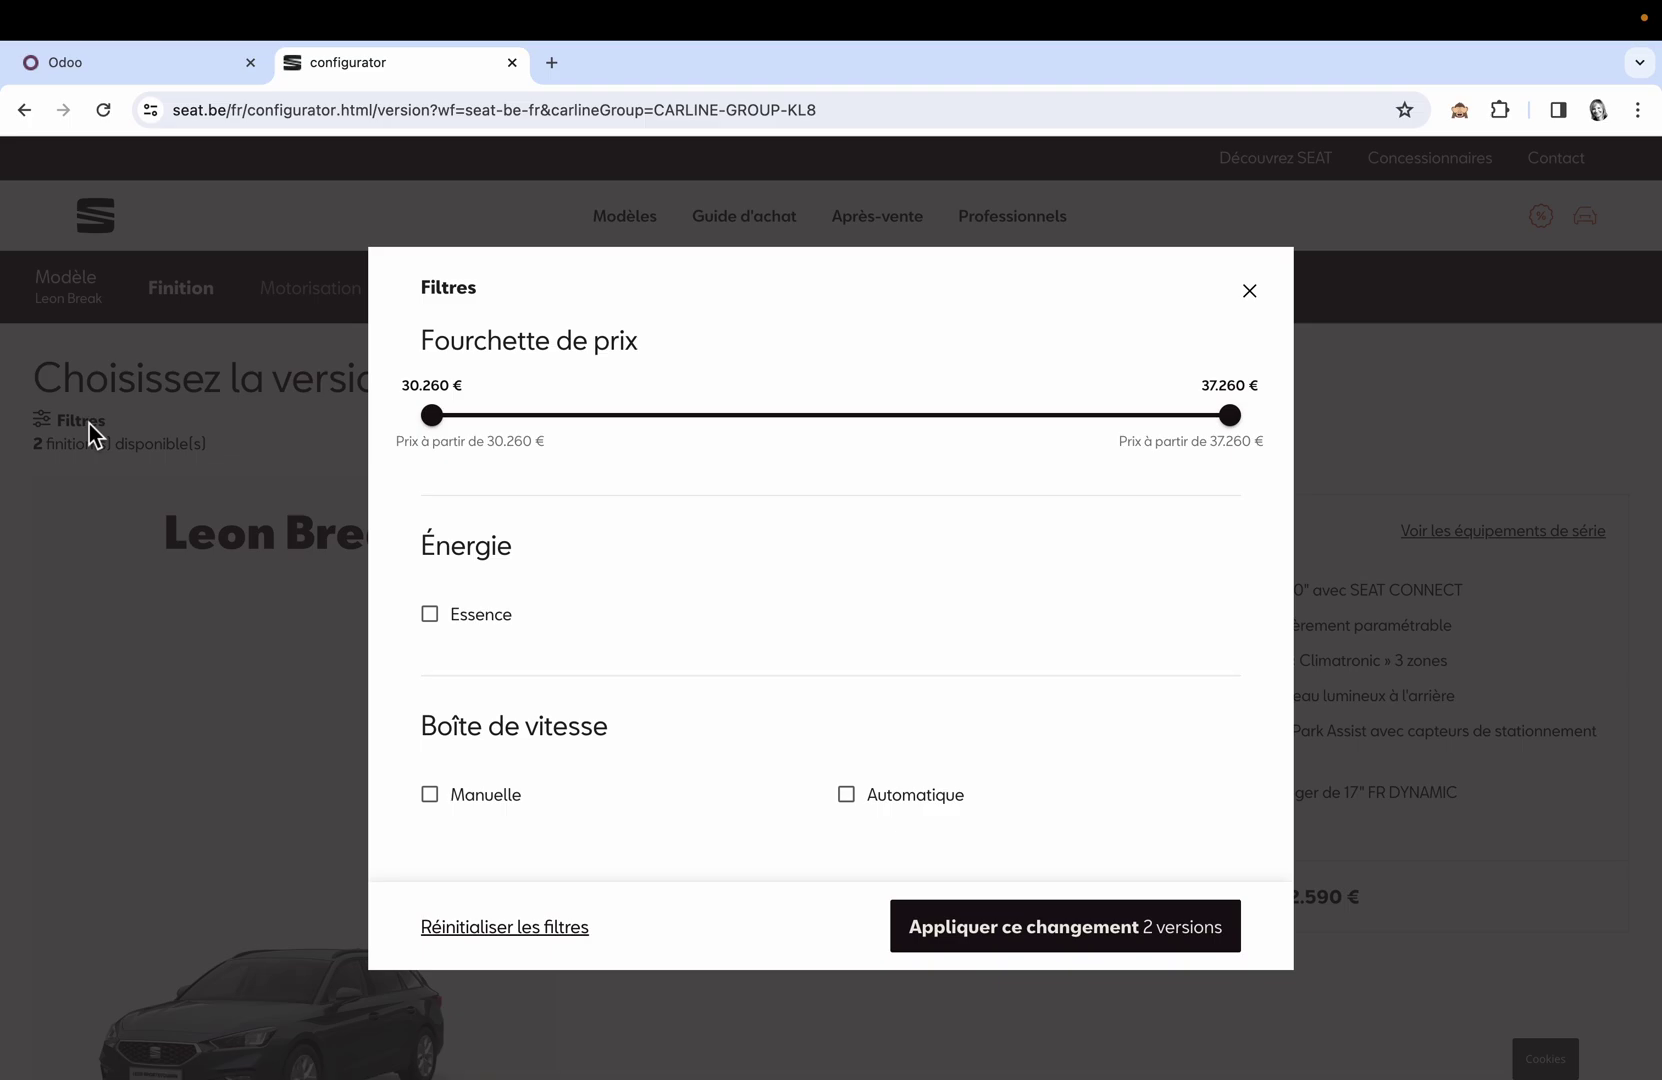
click(1250, 291)
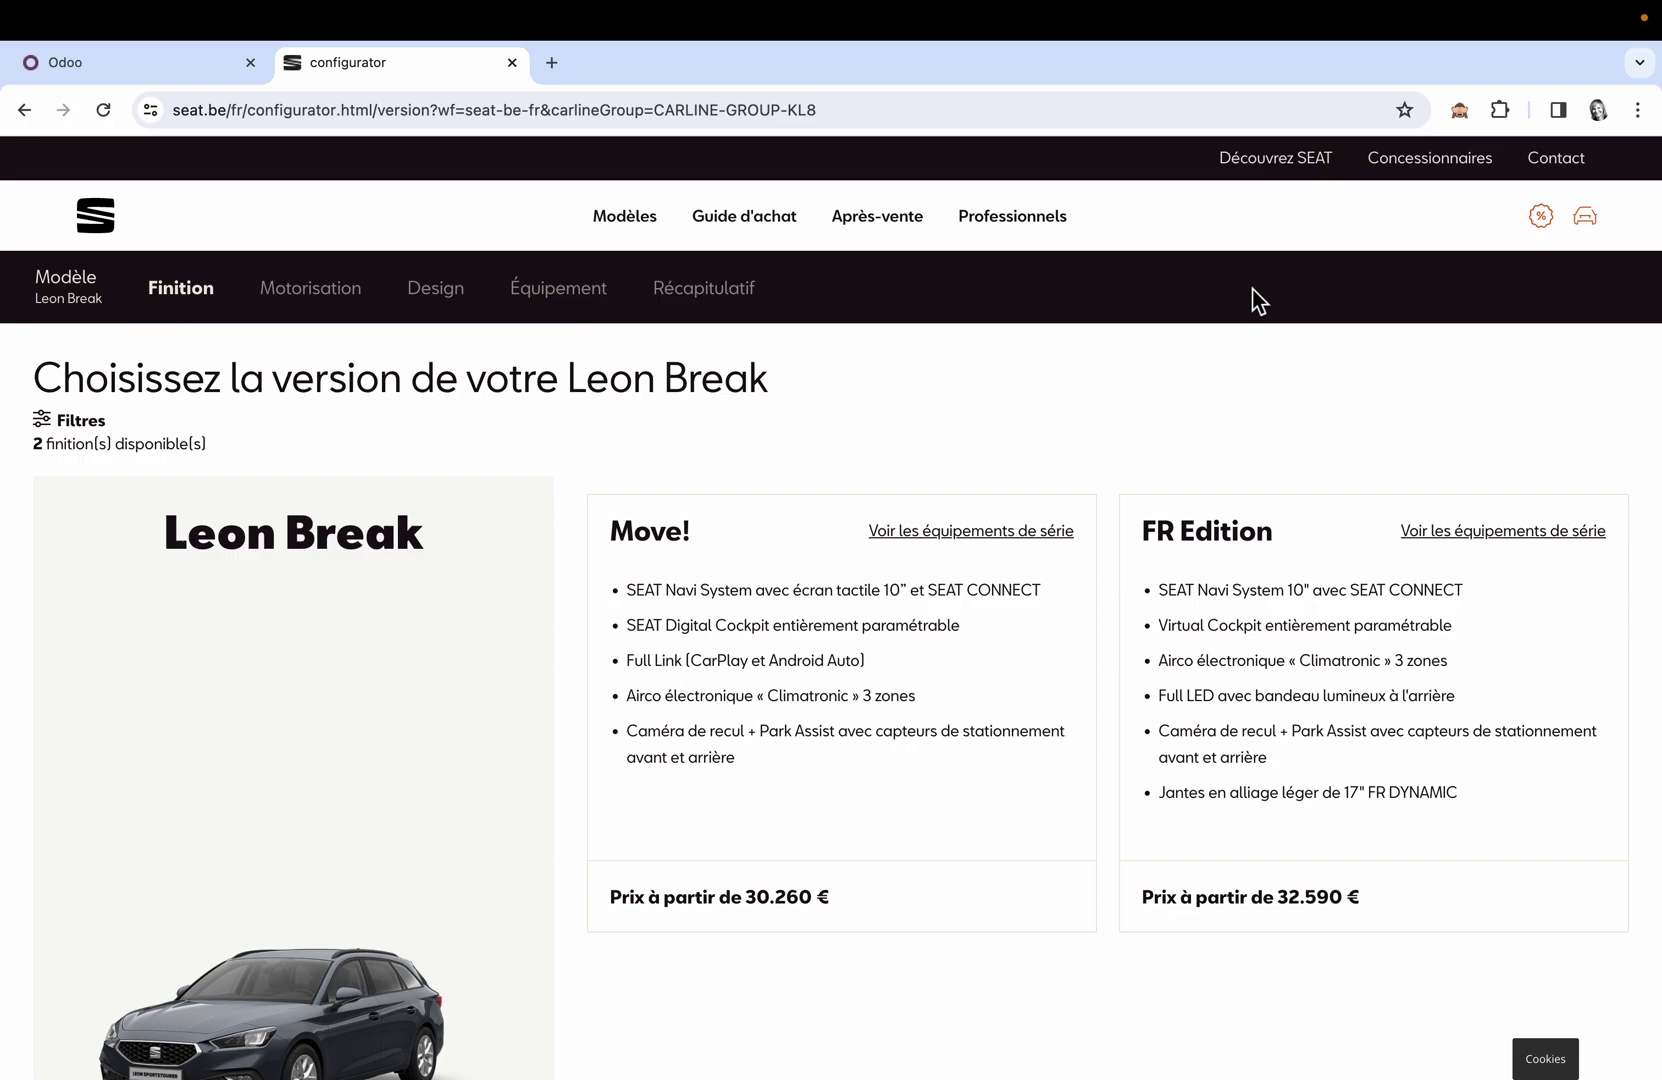
Switch back to Odoo and enable multi-step routes (Routes en plusieurs étapes) in the Inventaire settings
click(155, 57)
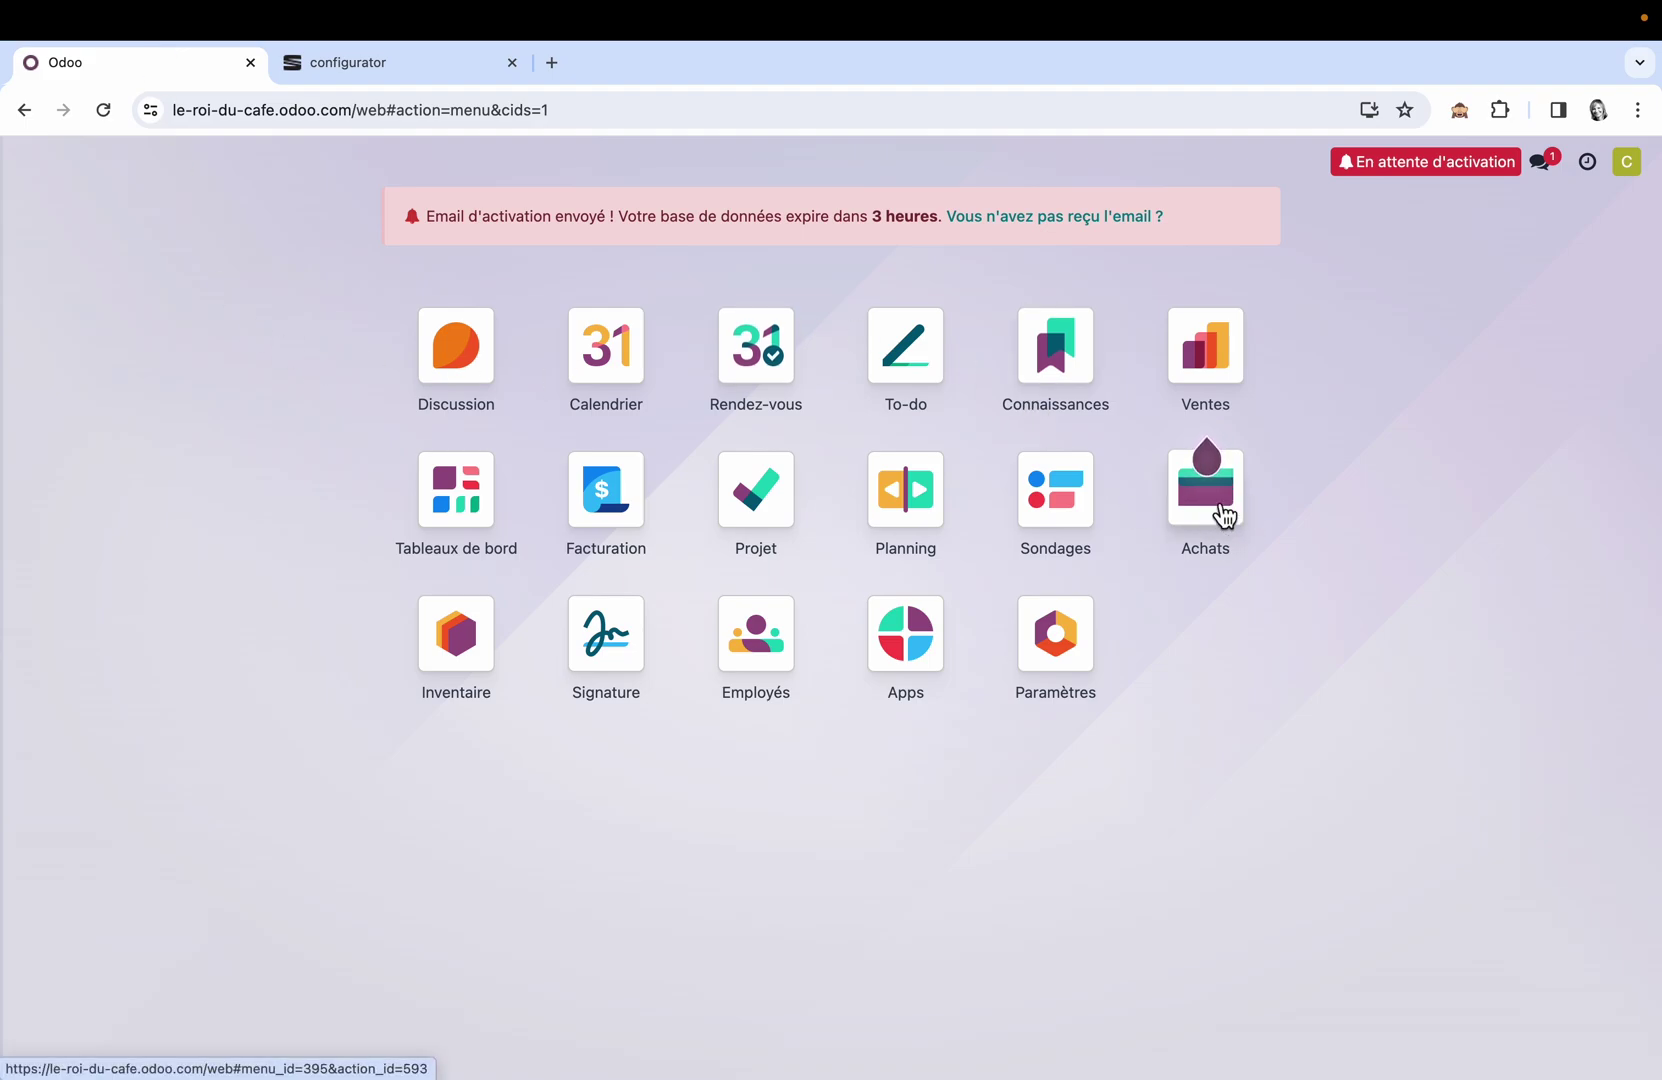
mouse_move(1218, 333)
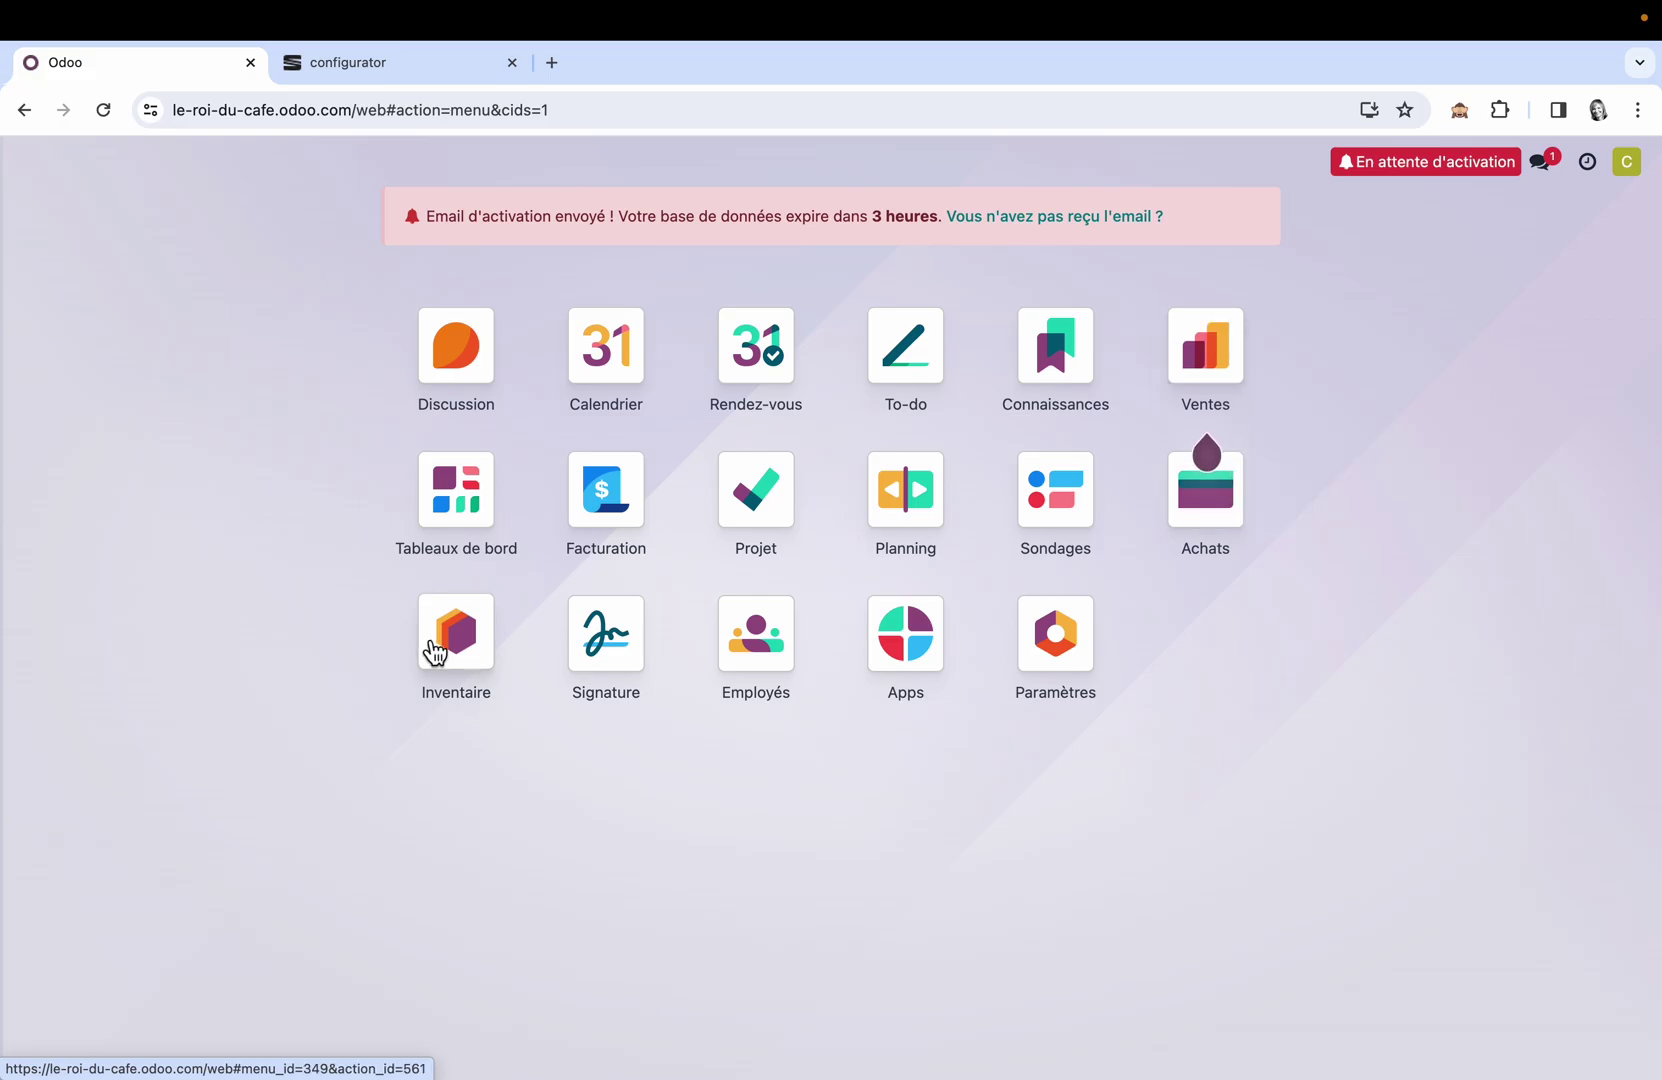
click(1050, 625)
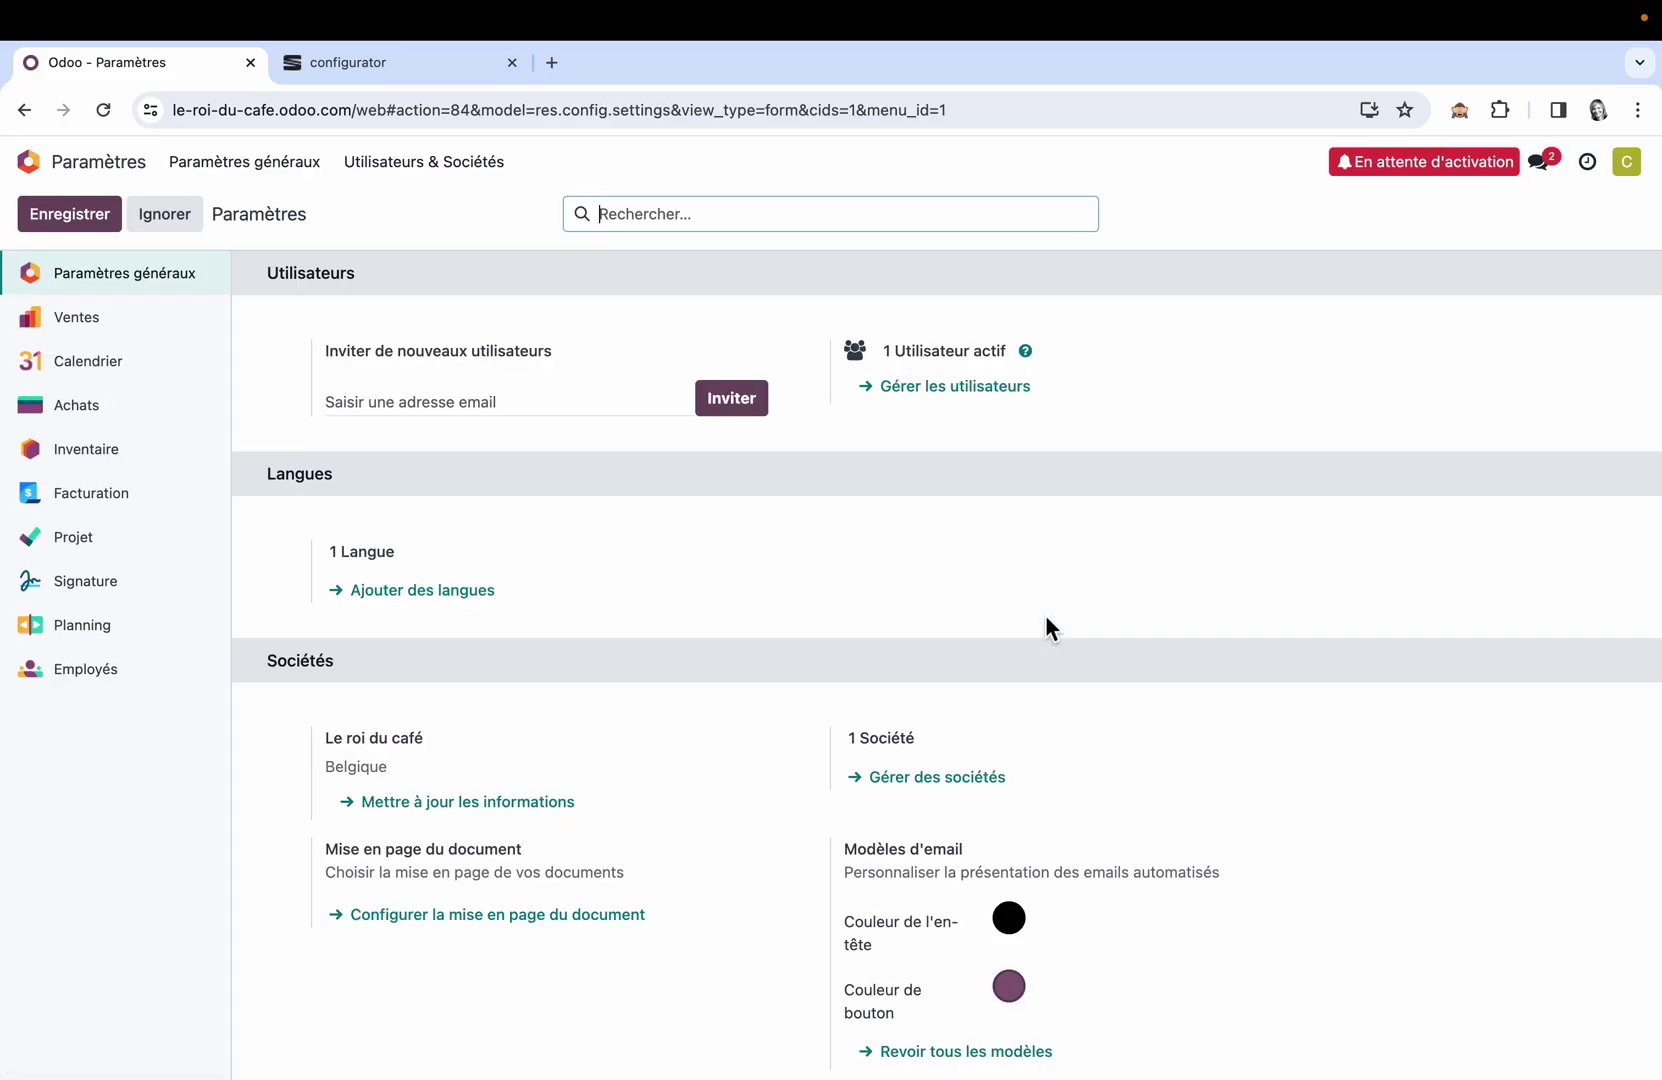
click(93, 458)
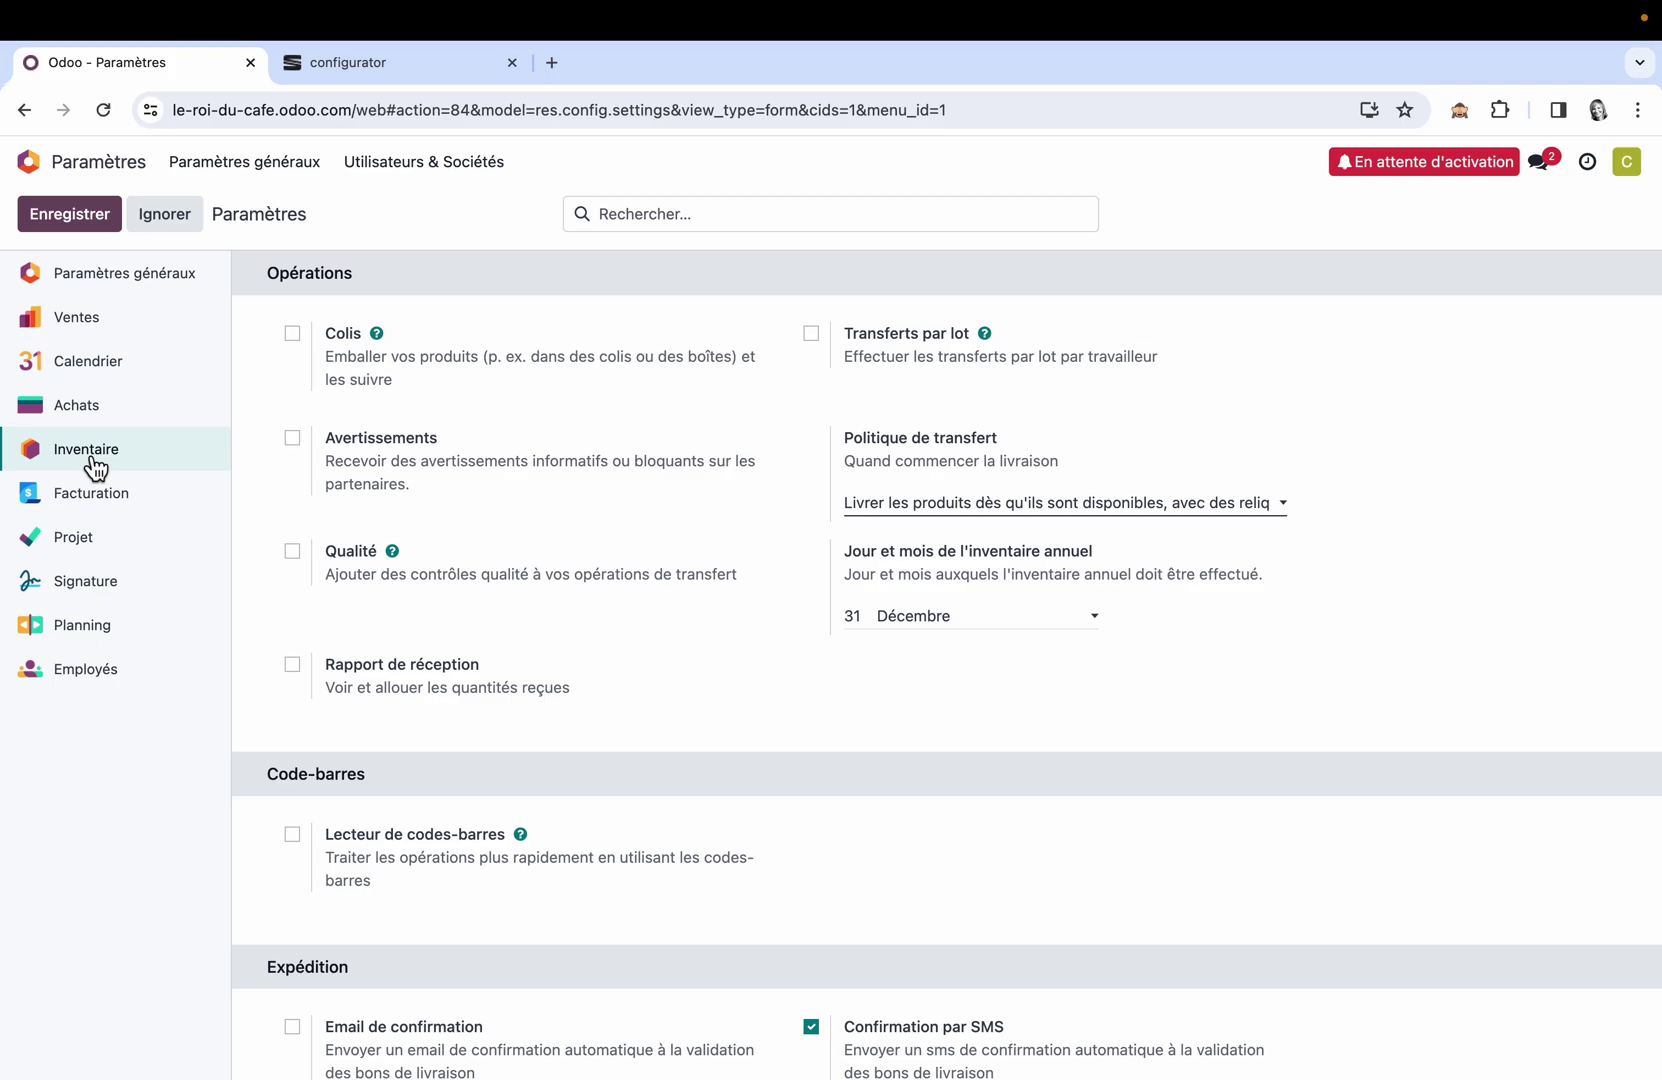
scroll(582, 705, down, 9)
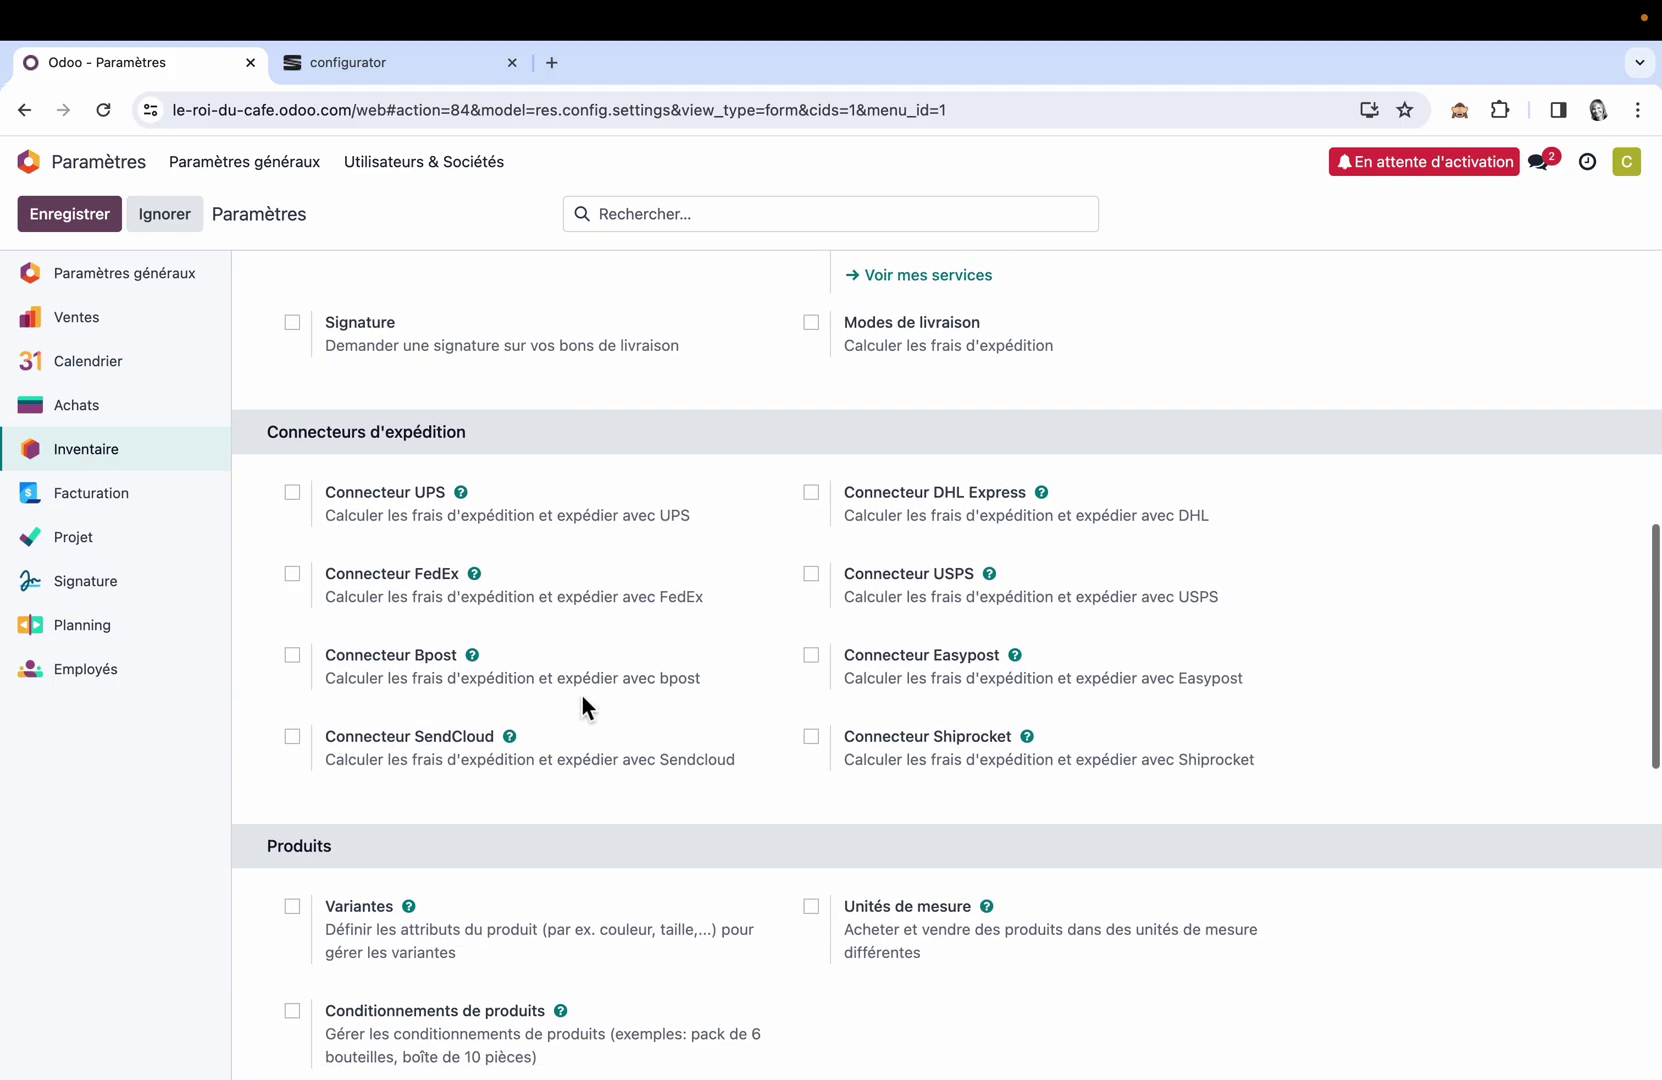
scroll(582, 705, down, 8)
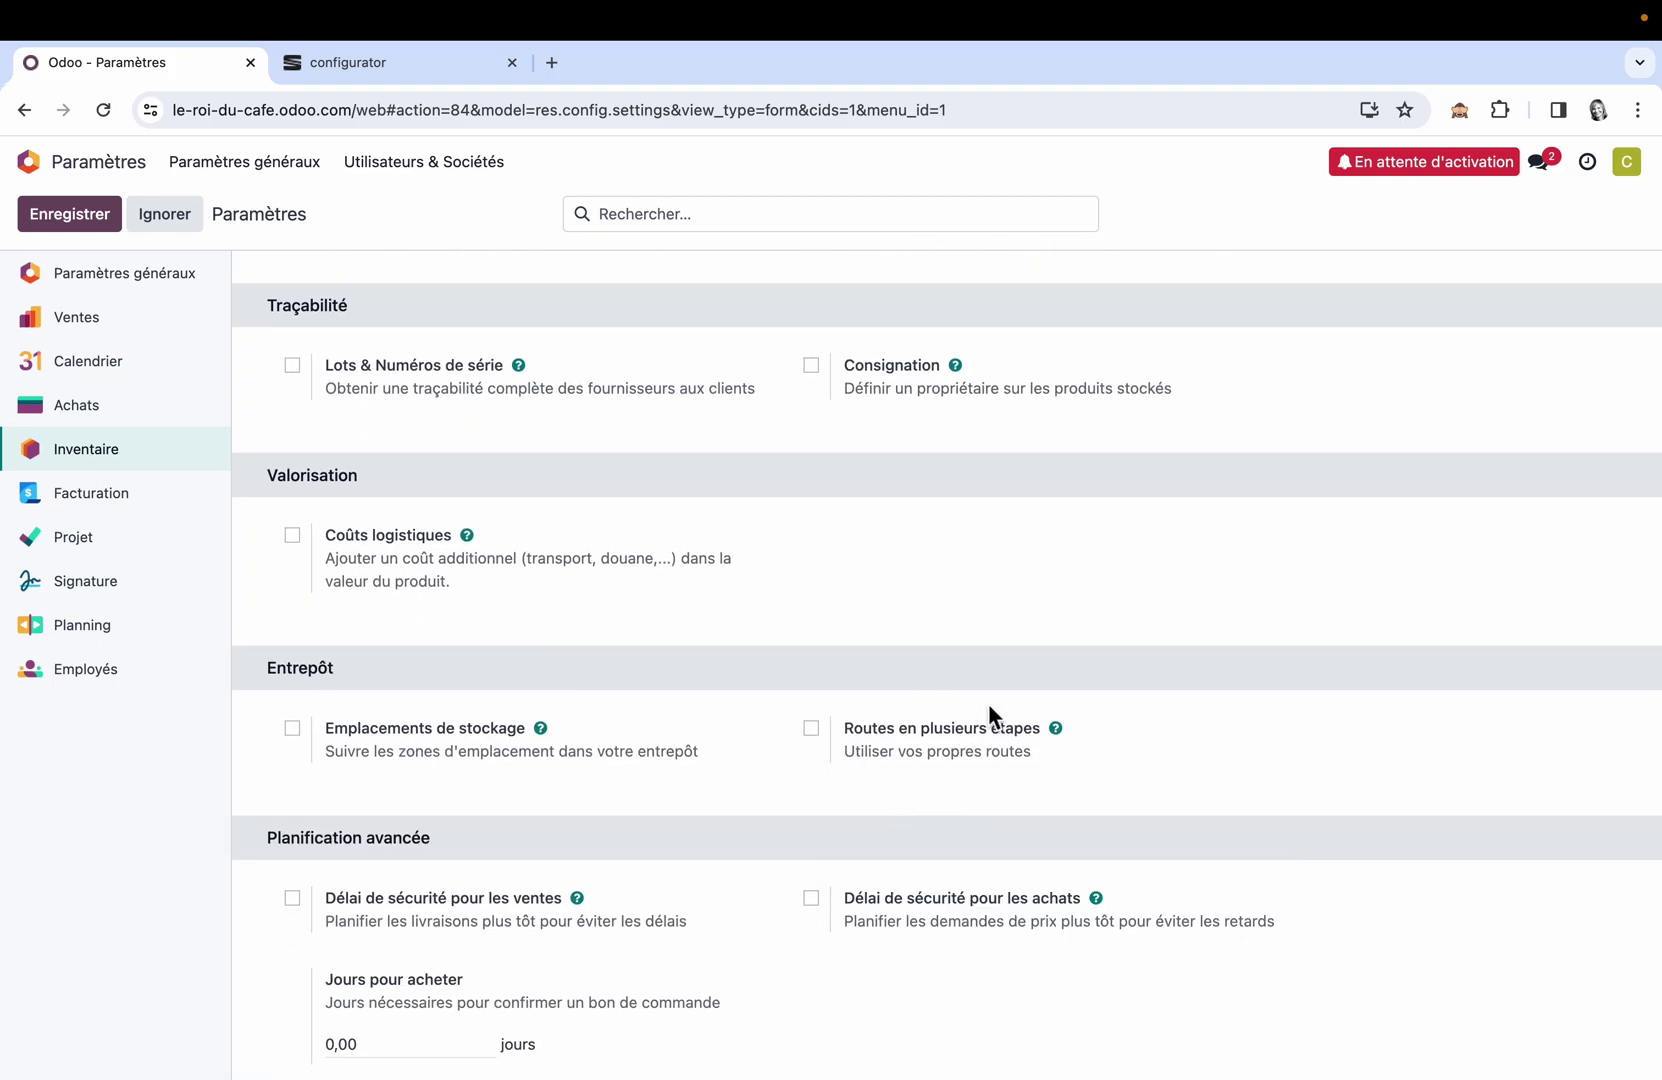
click(811, 728)
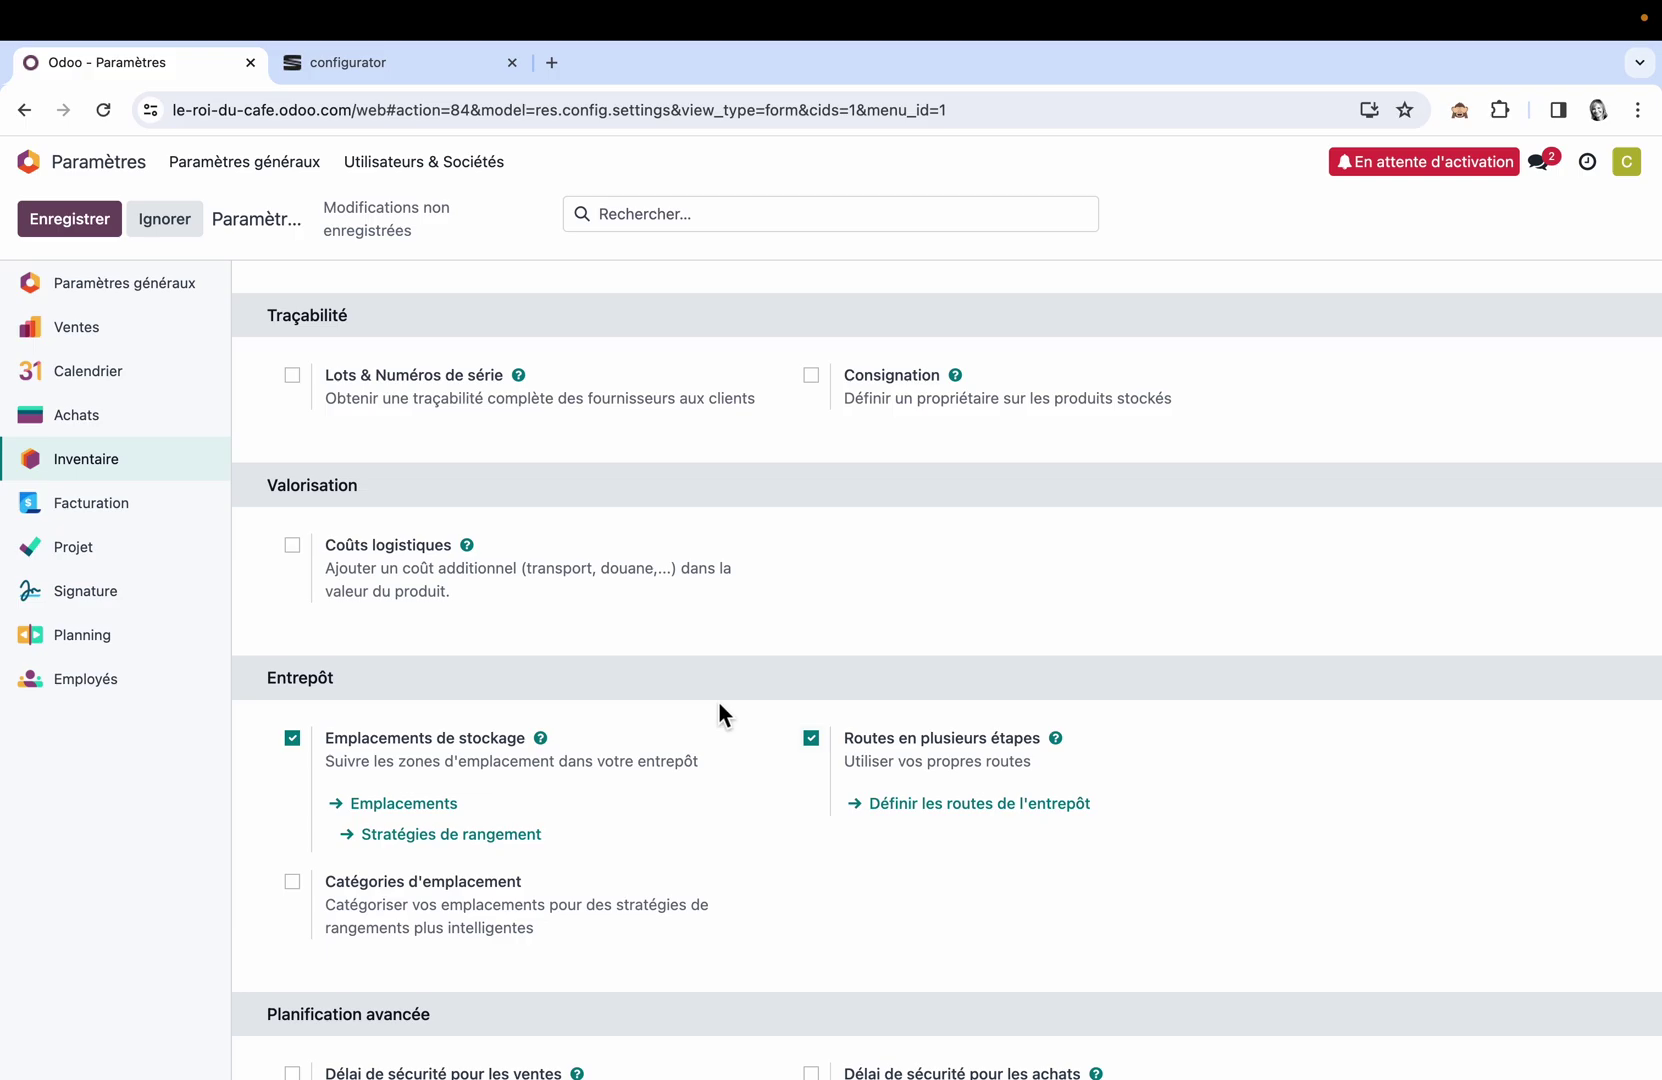
Enable product variants and the sales variant grid entry (Grille d'entrée des variantes), and save the settings
click(675, 214)
text(vari)
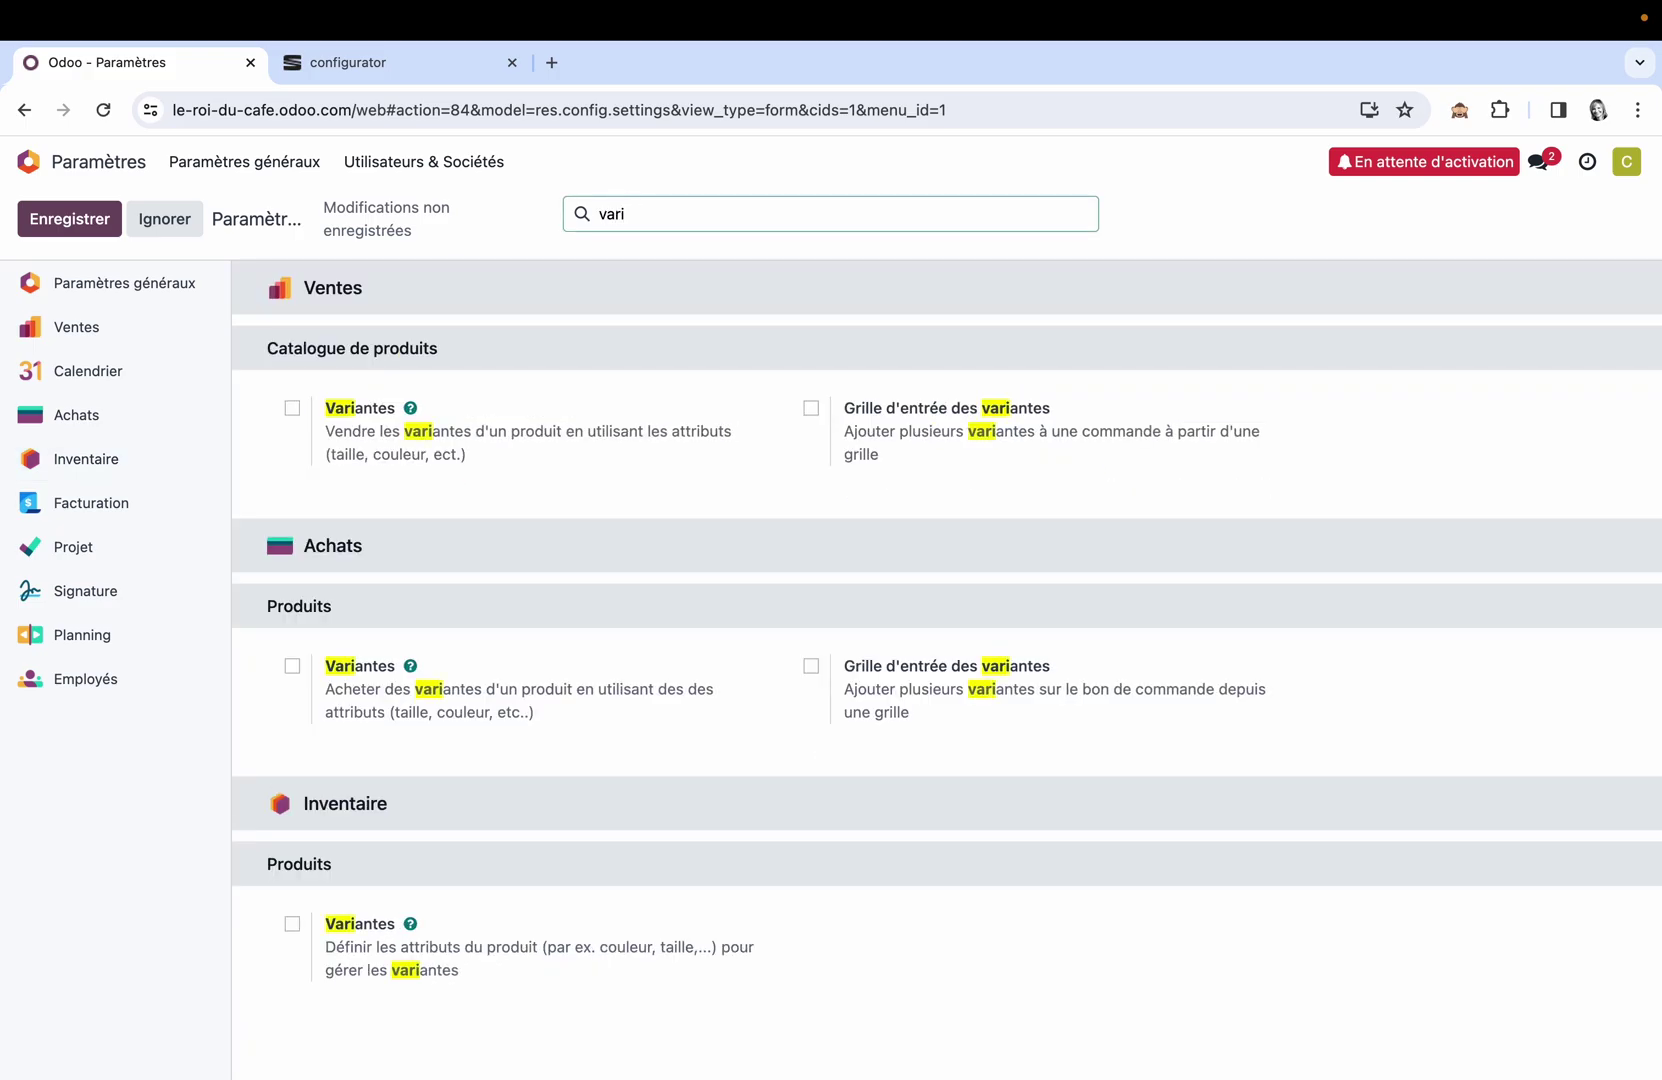
click(292, 408)
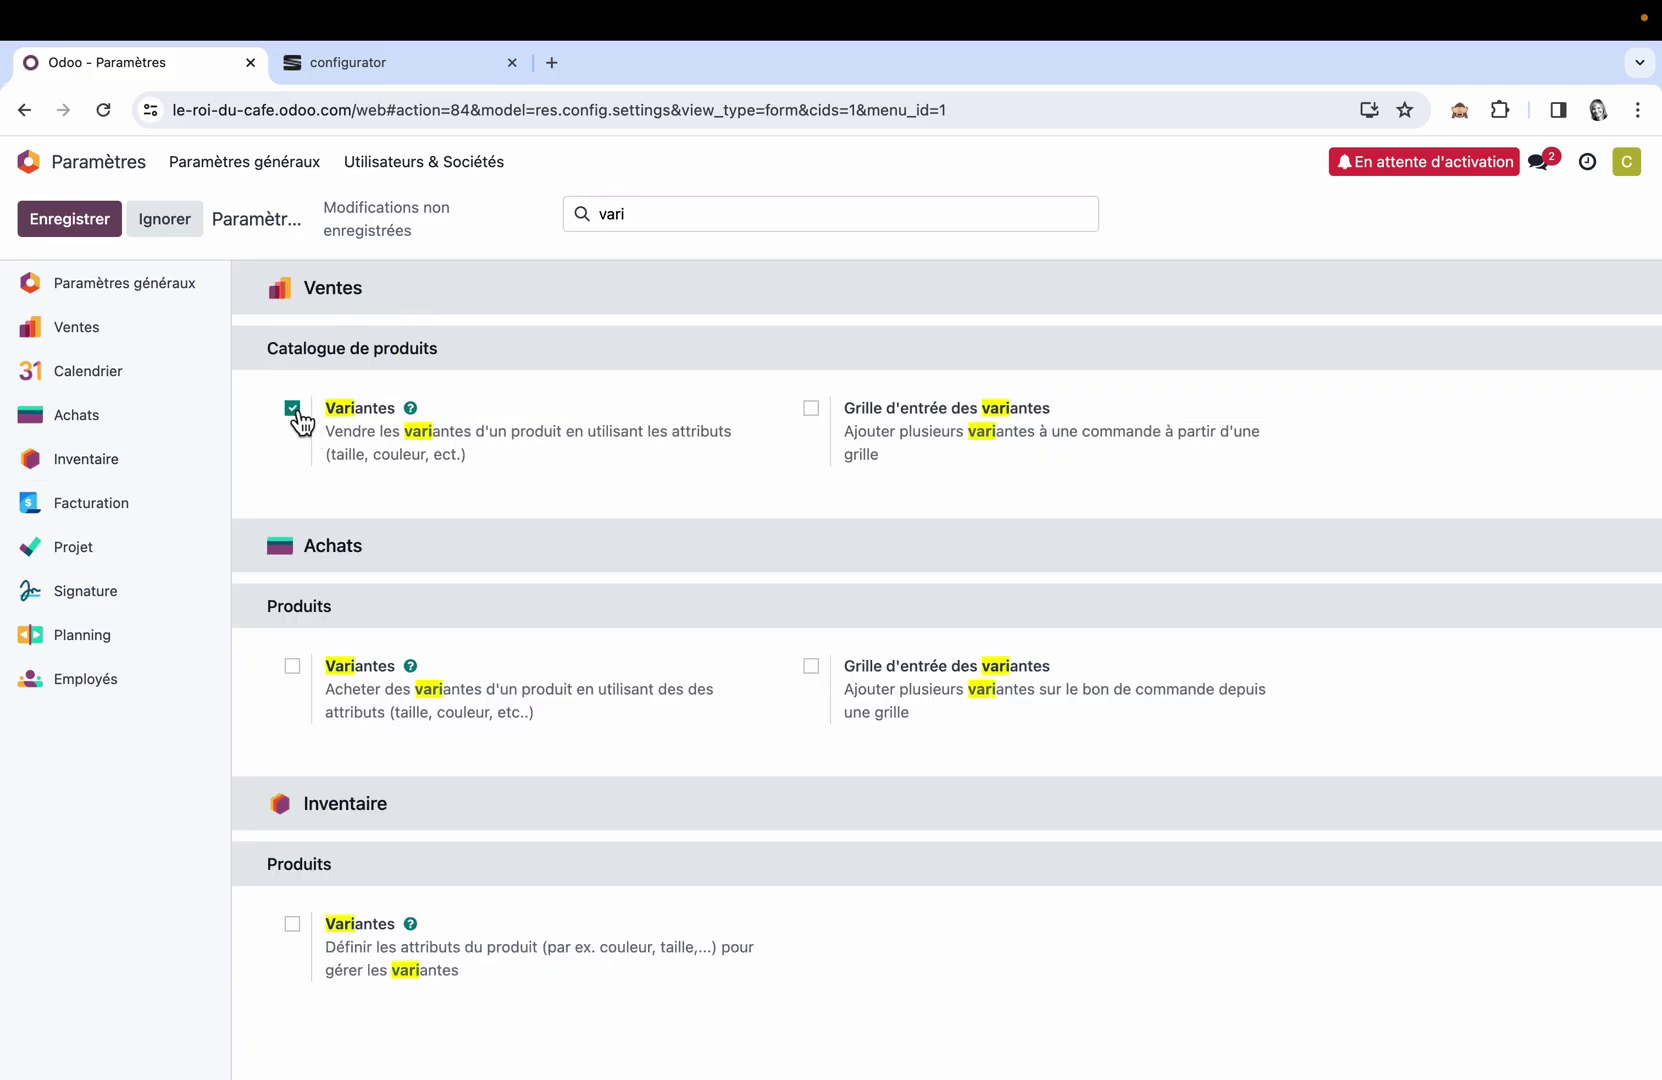
click(811, 408)
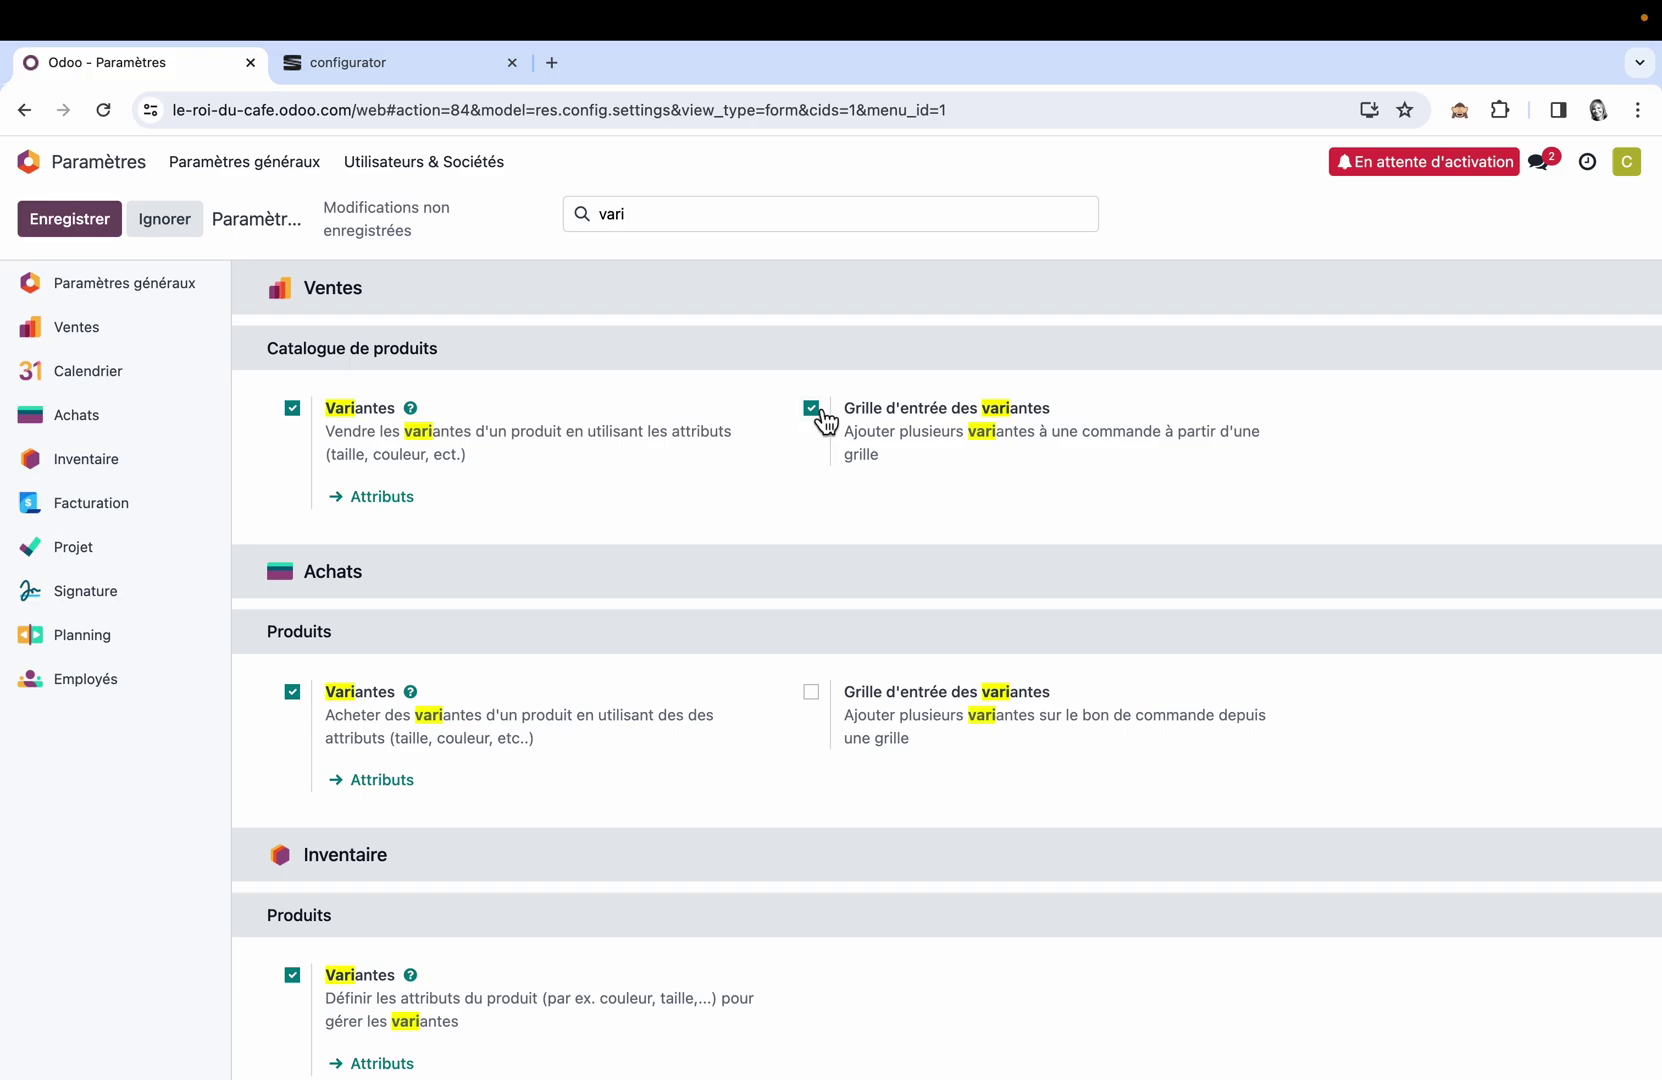
click(83, 217)
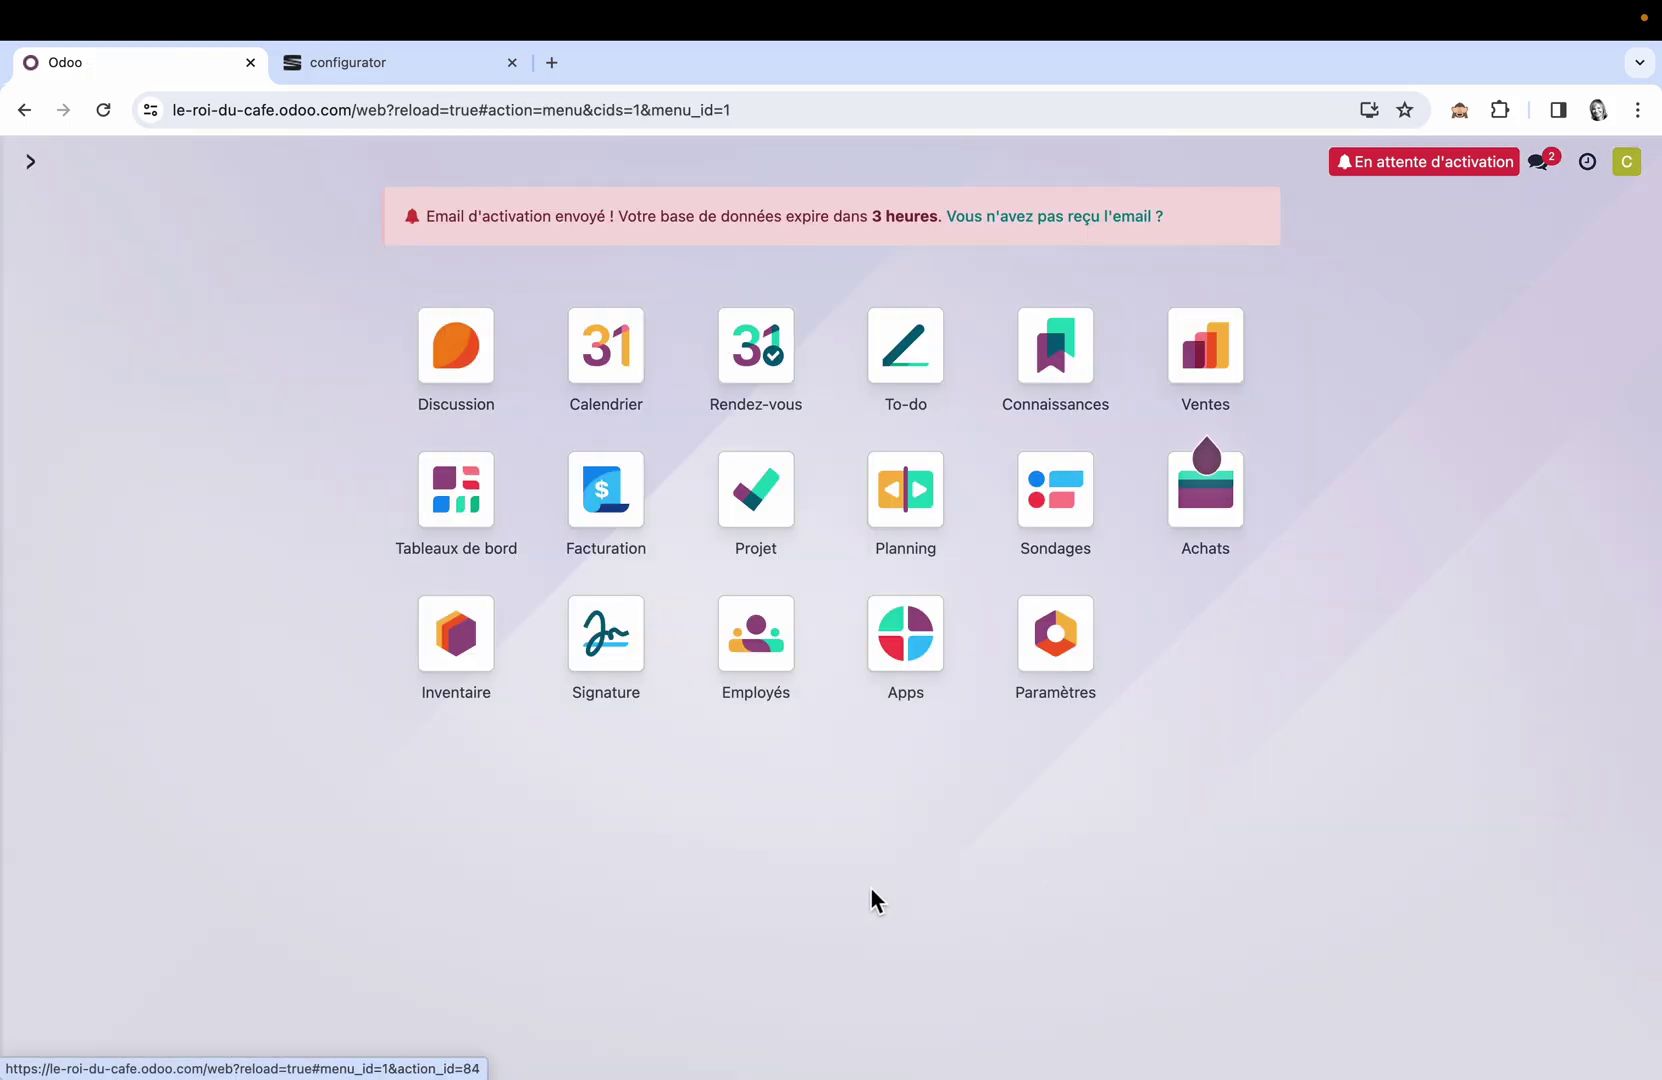
Open the warehouse routes in Inventaire and filter them to the archived ones
click(458, 605)
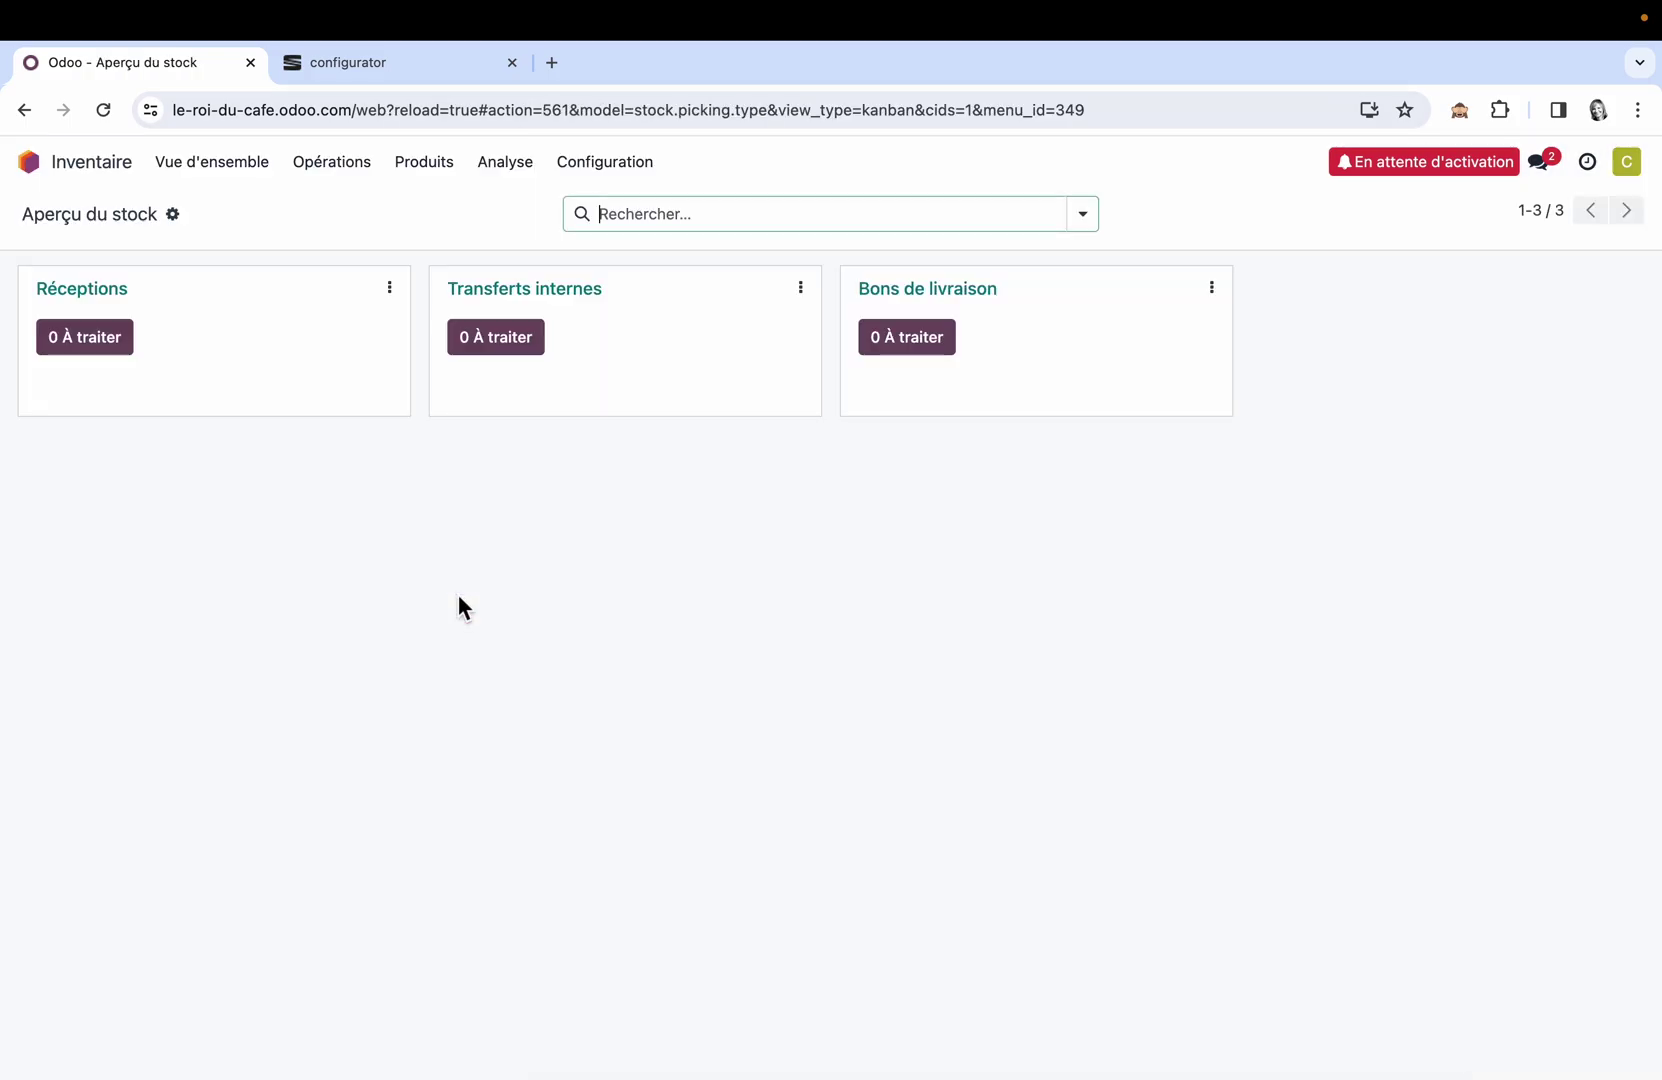
click(633, 165)
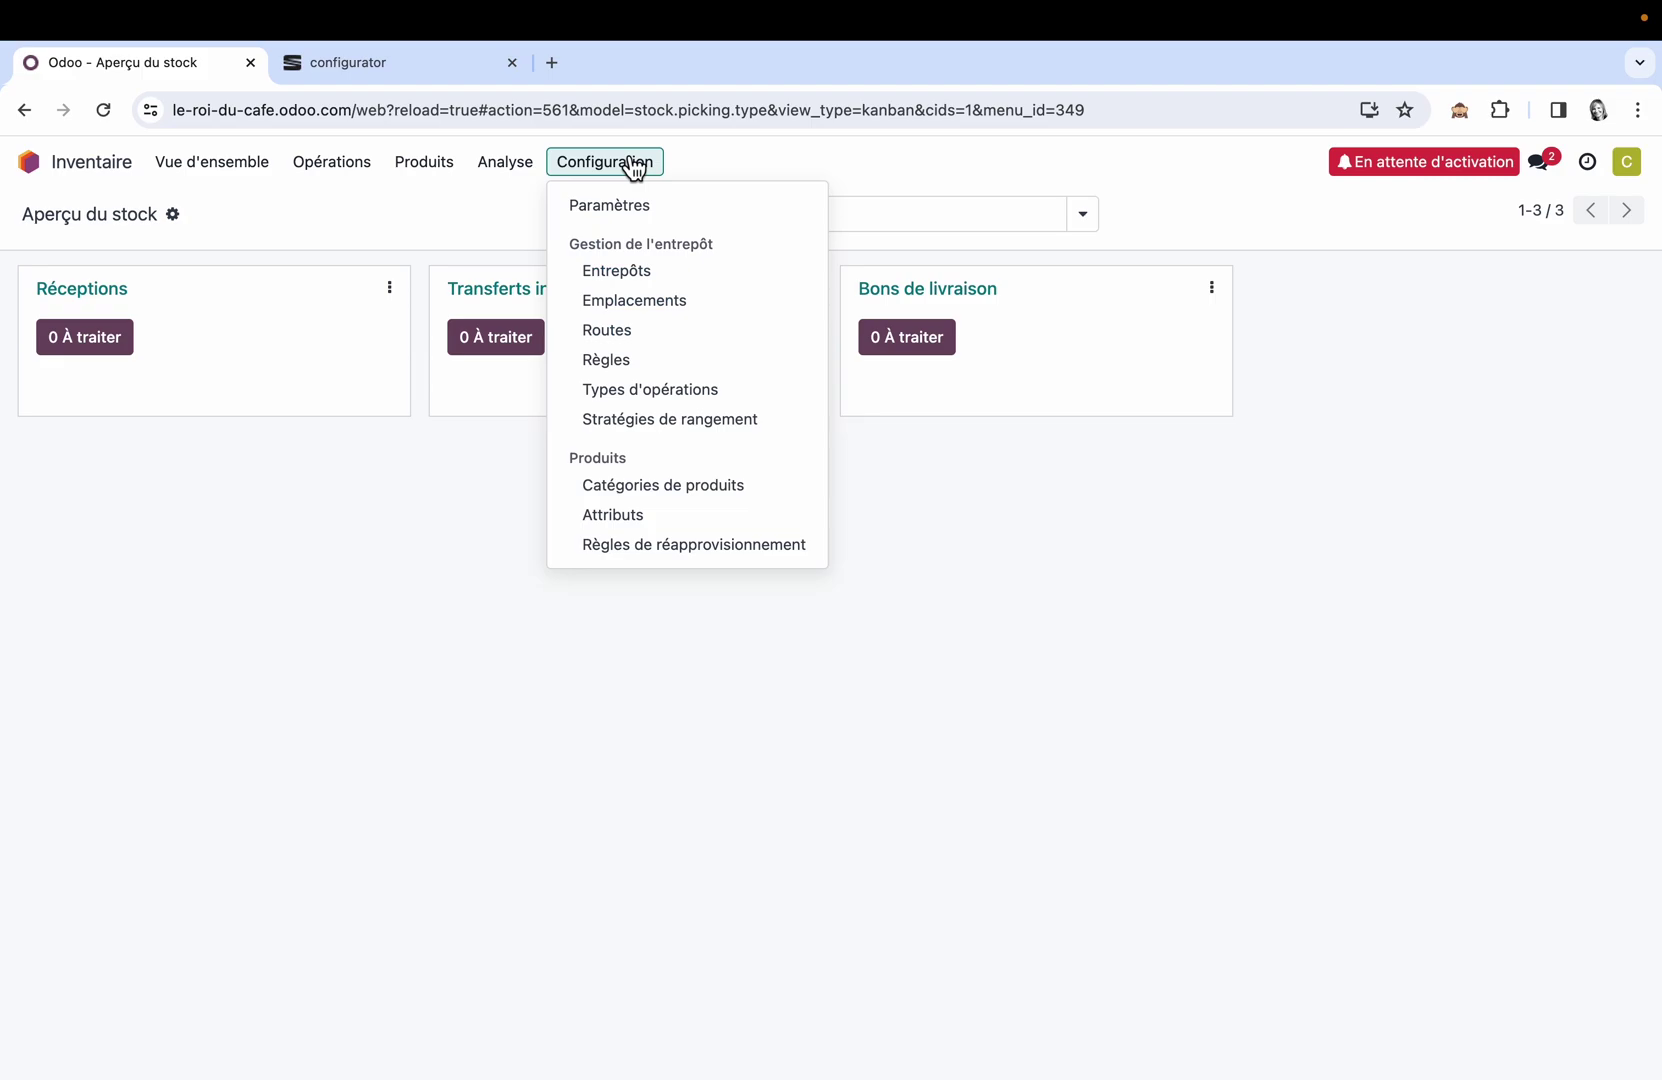
click(629, 337)
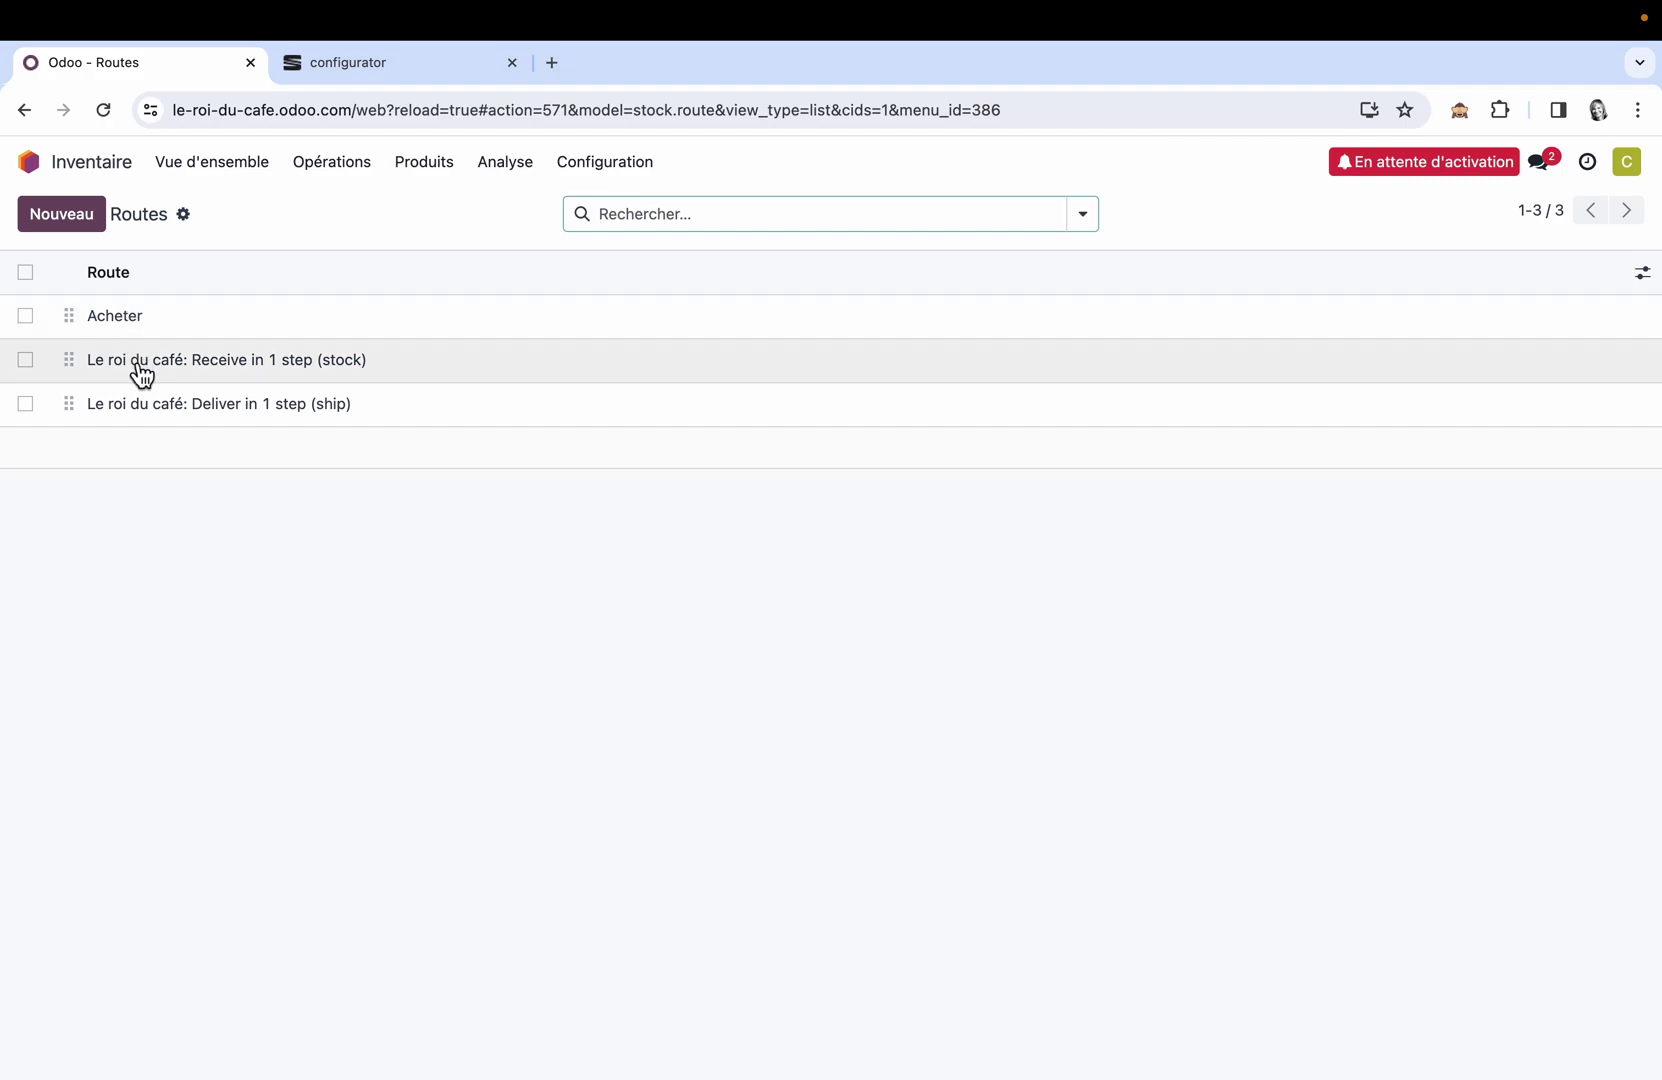
click(1083, 215)
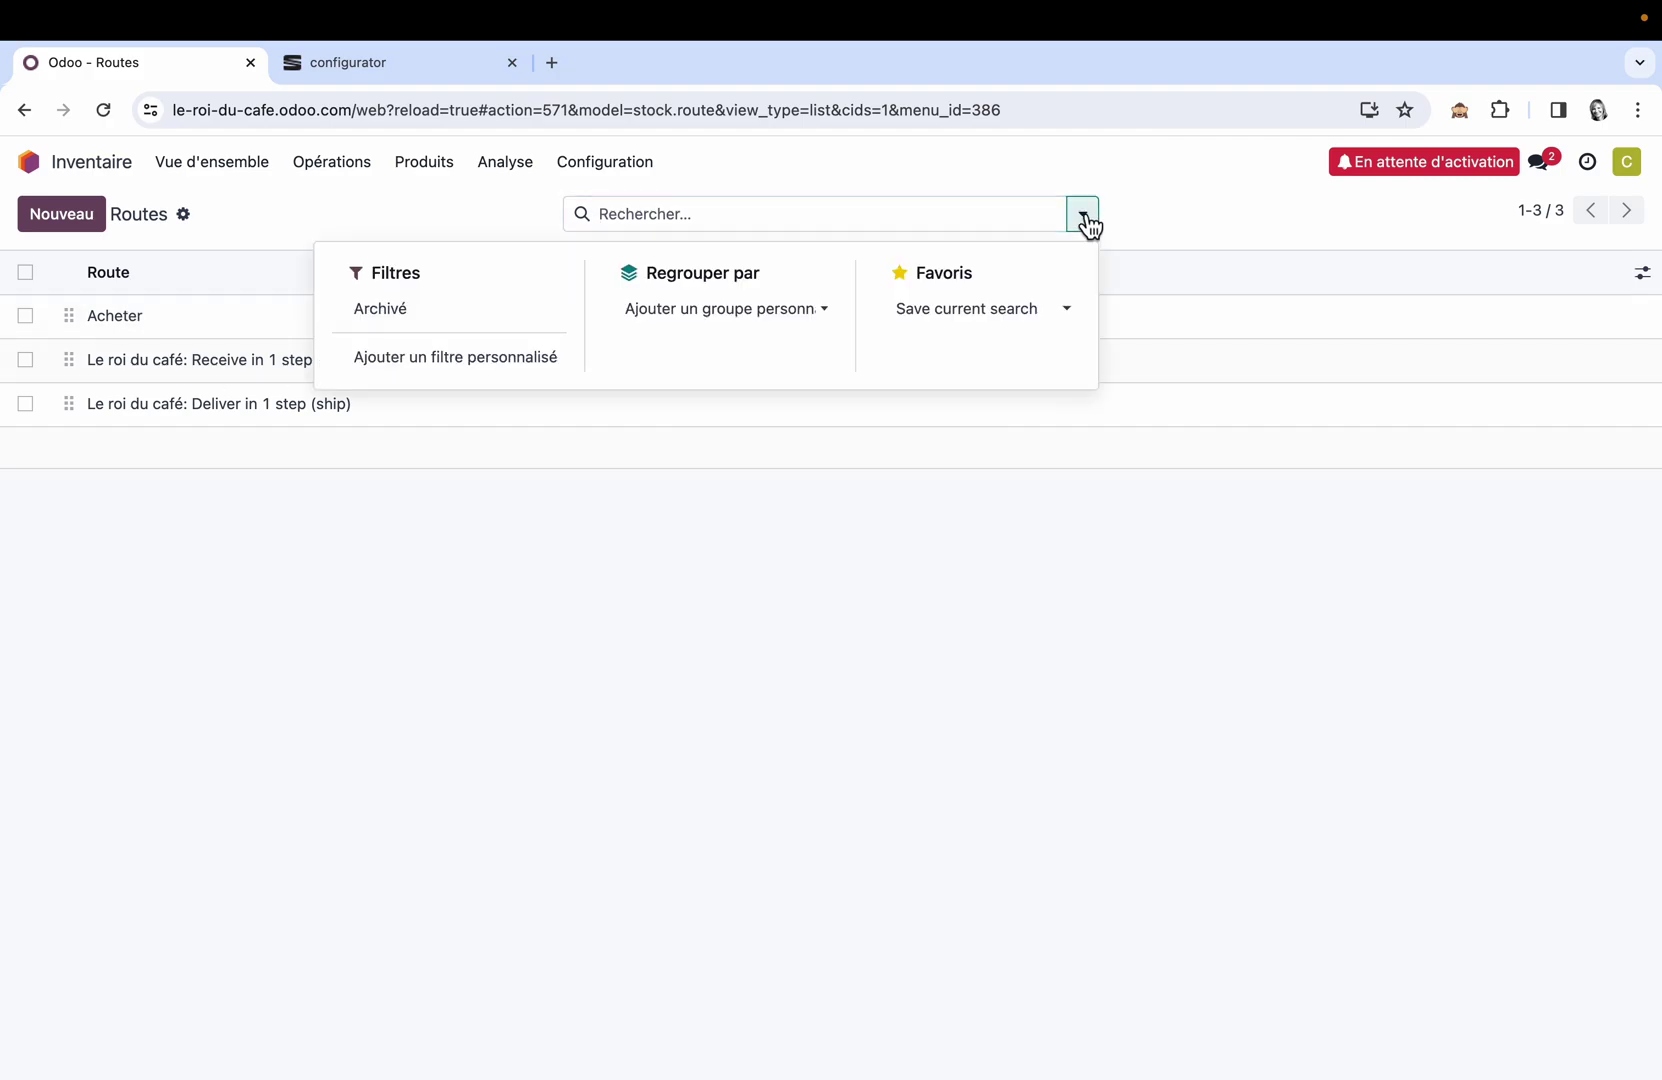
click(435, 314)
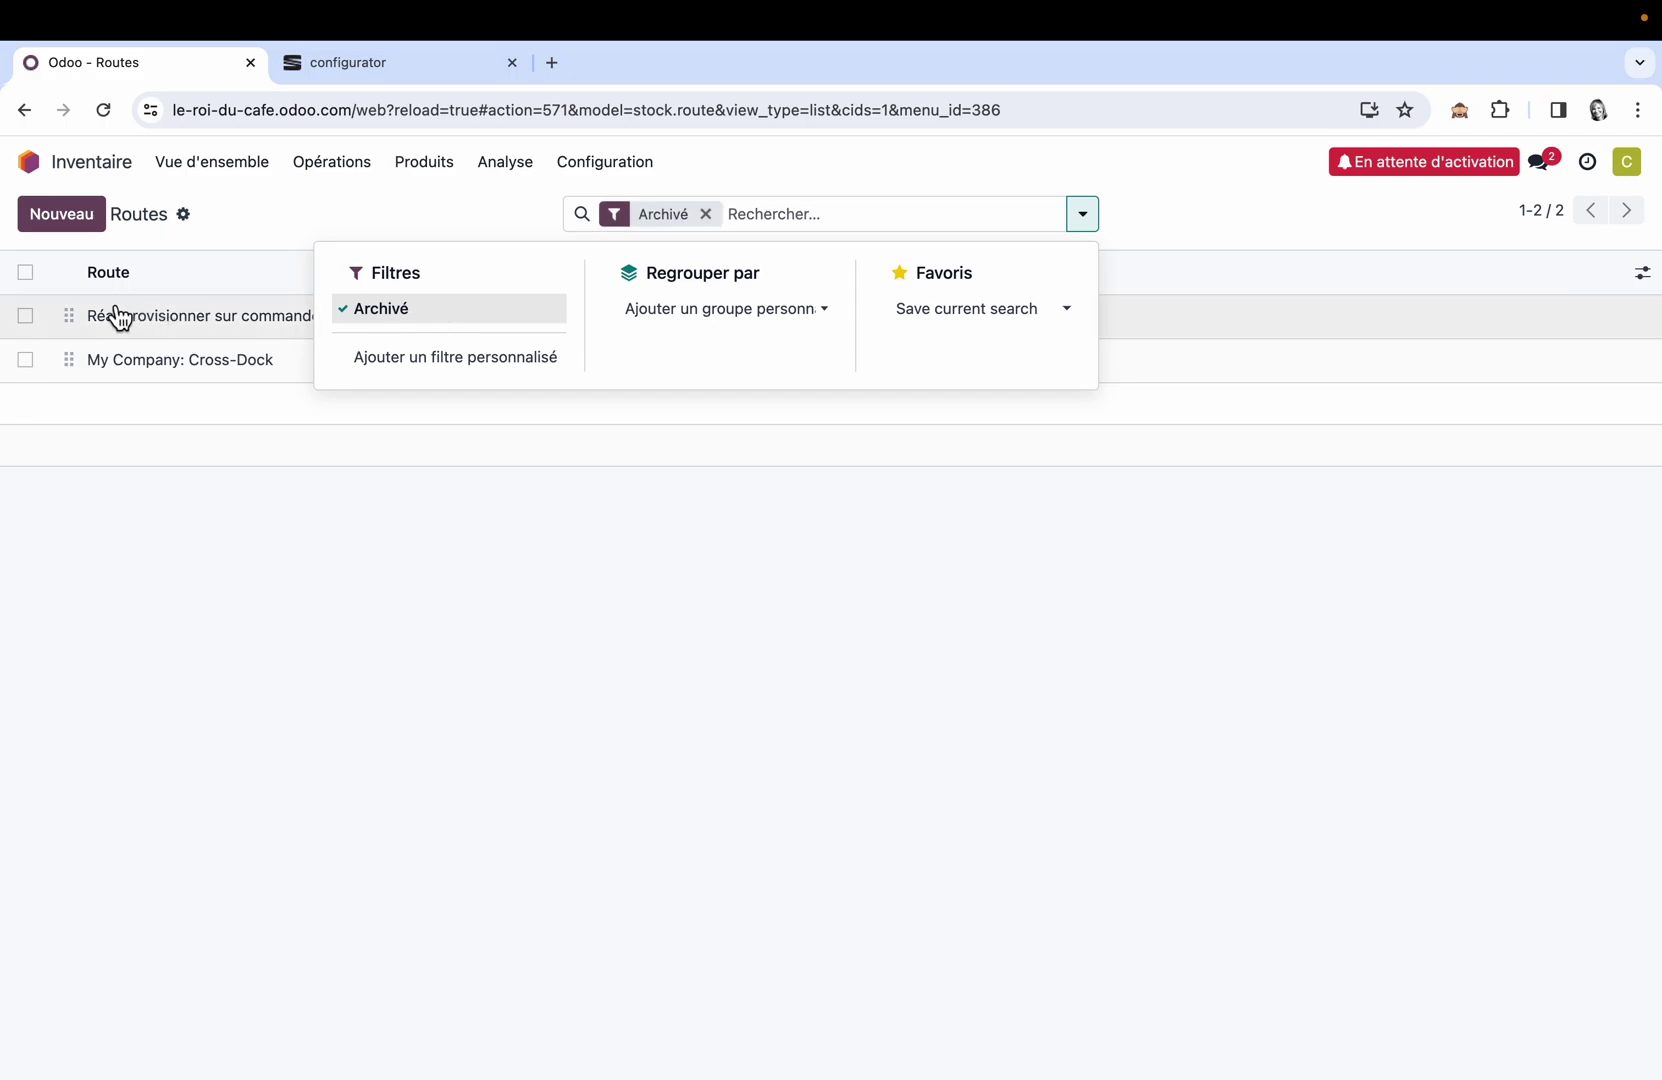
Unarchive the route "Réapprovisionner sur commande (MTO)" and reopen the list of active routes
click(81, 385)
click(26, 317)
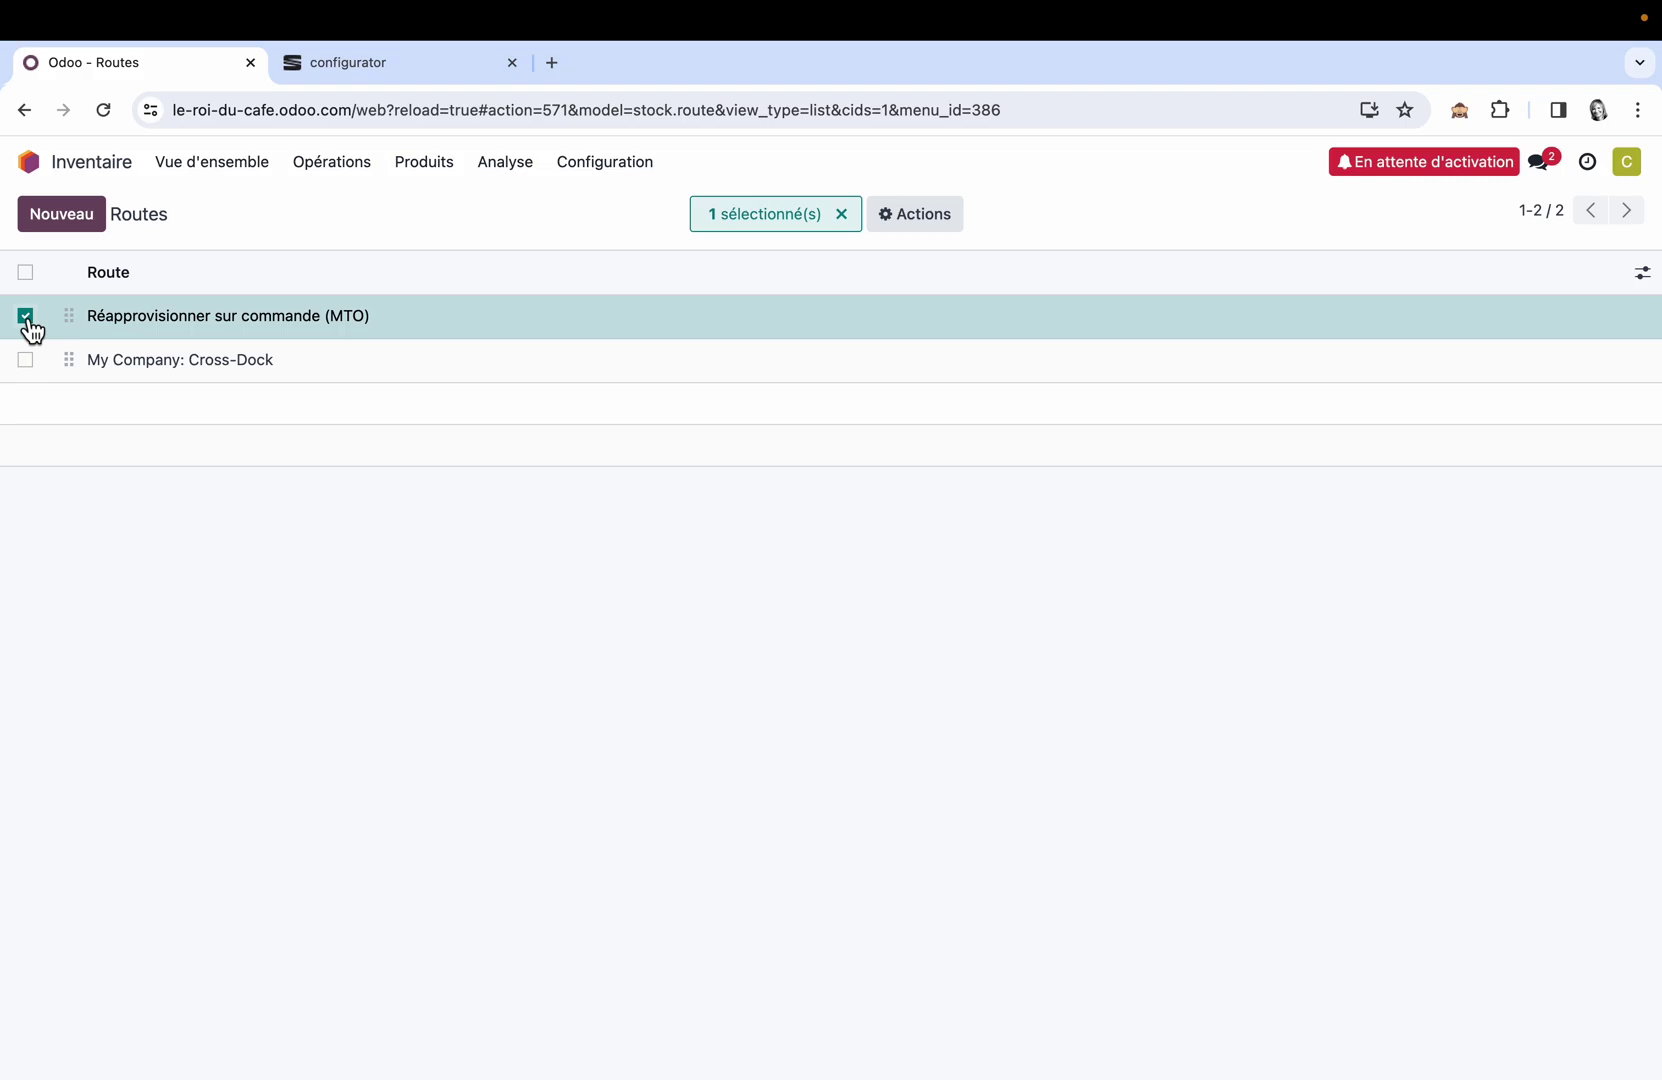
click(924, 231)
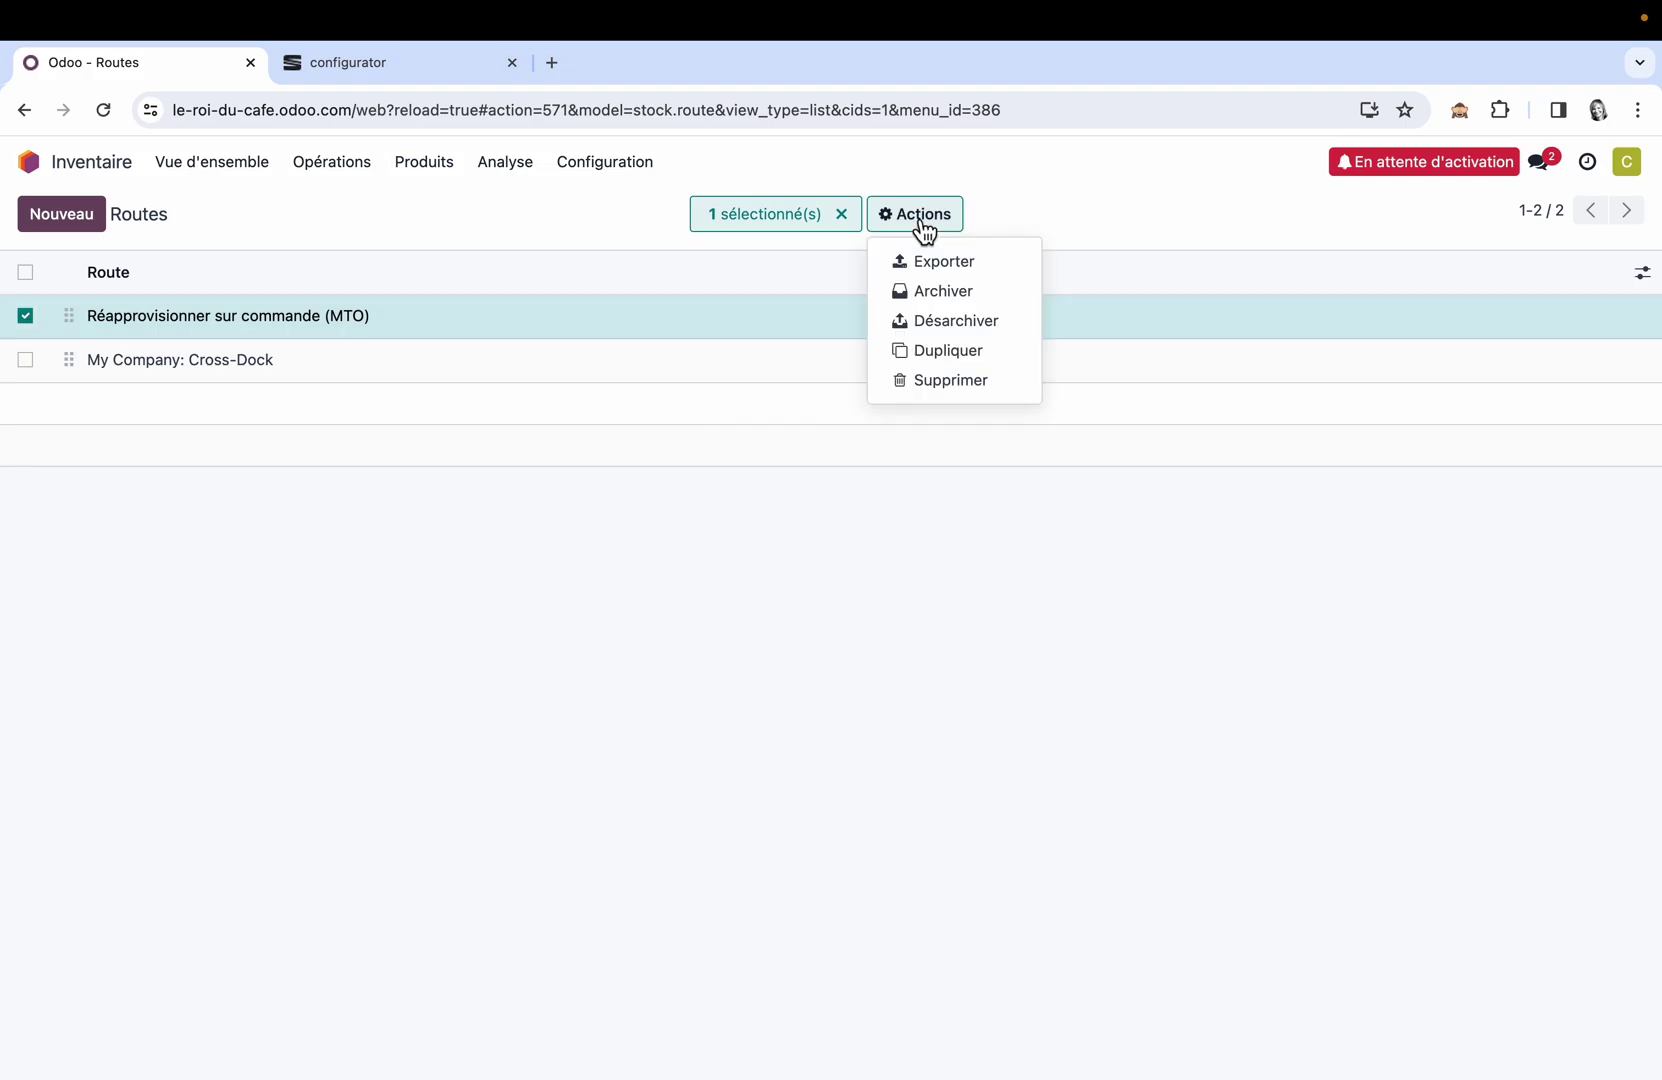
click(956, 321)
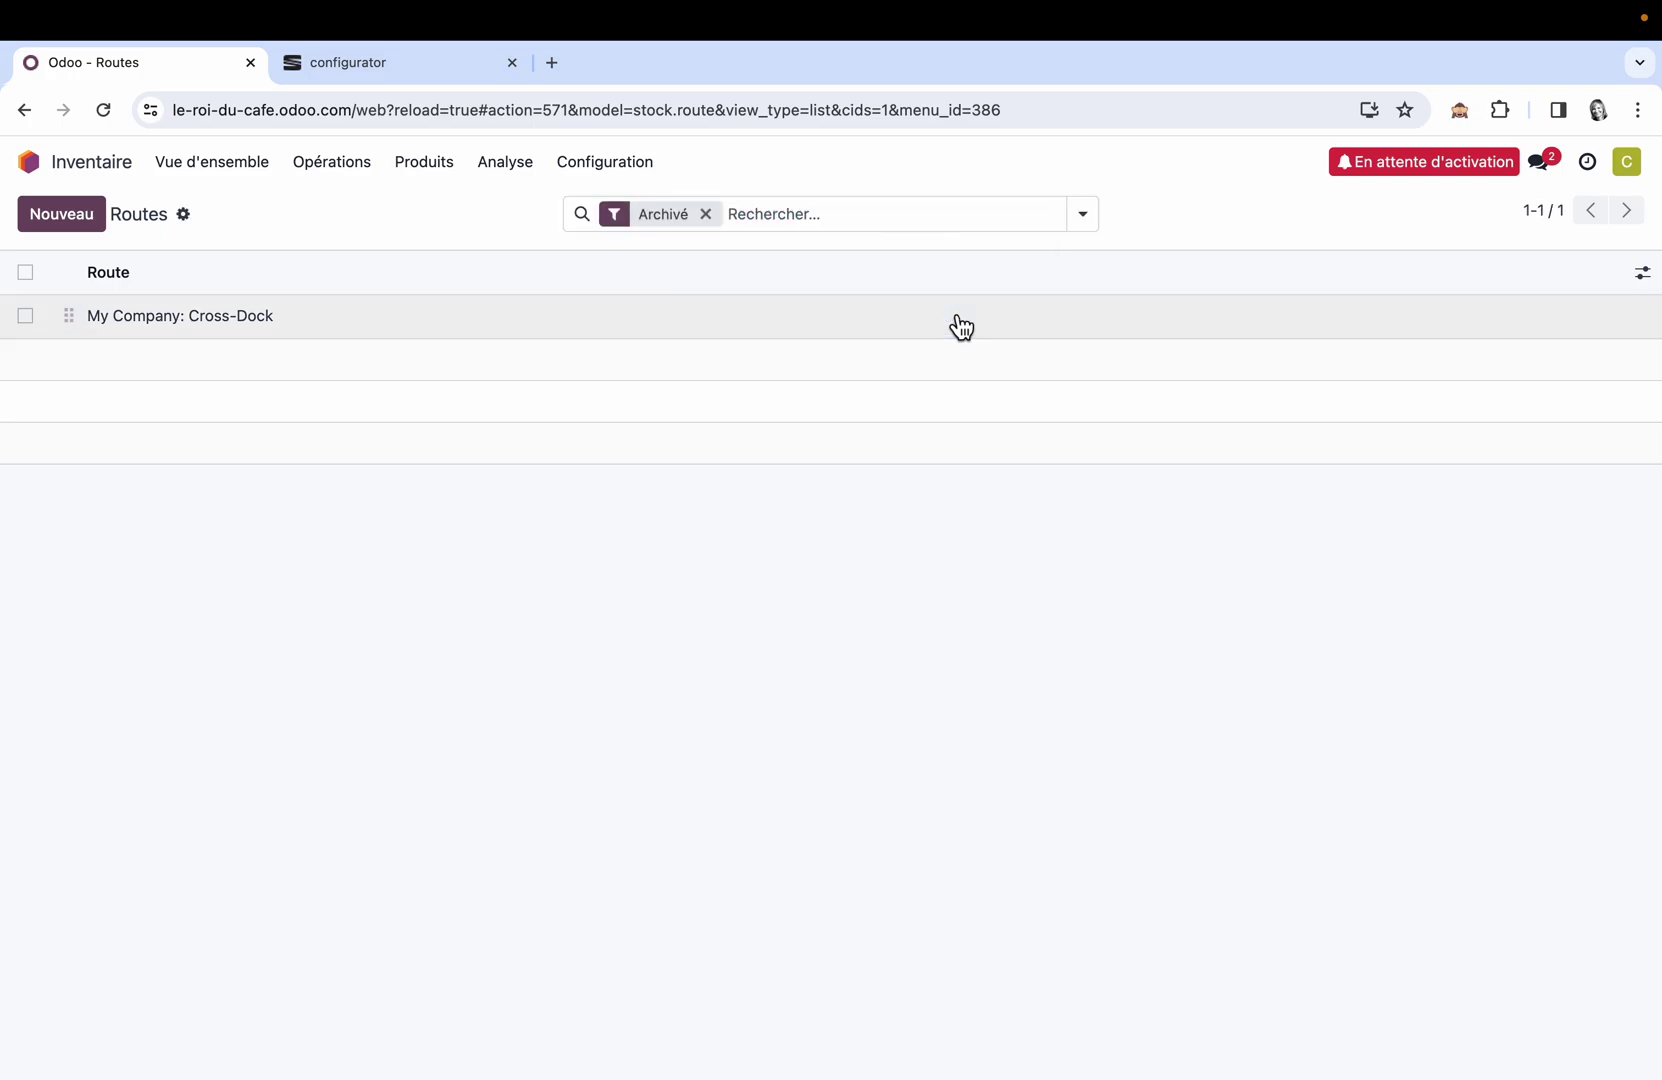
click(598, 166)
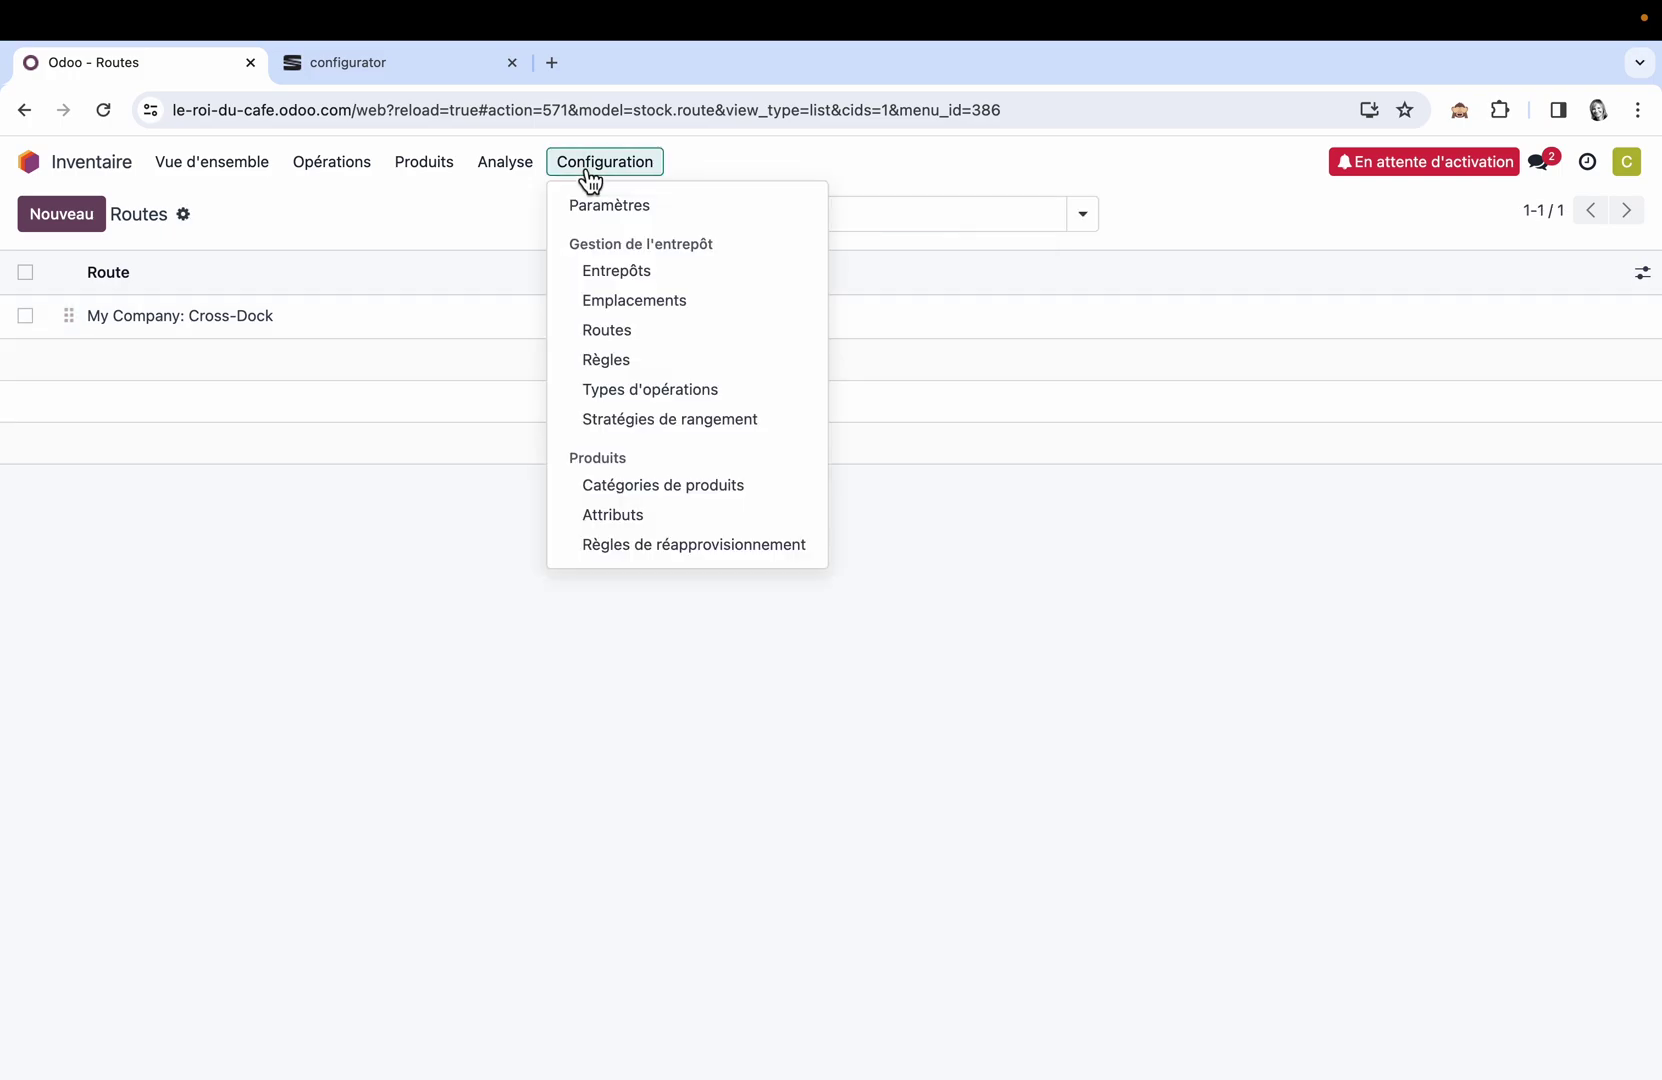
click(636, 336)
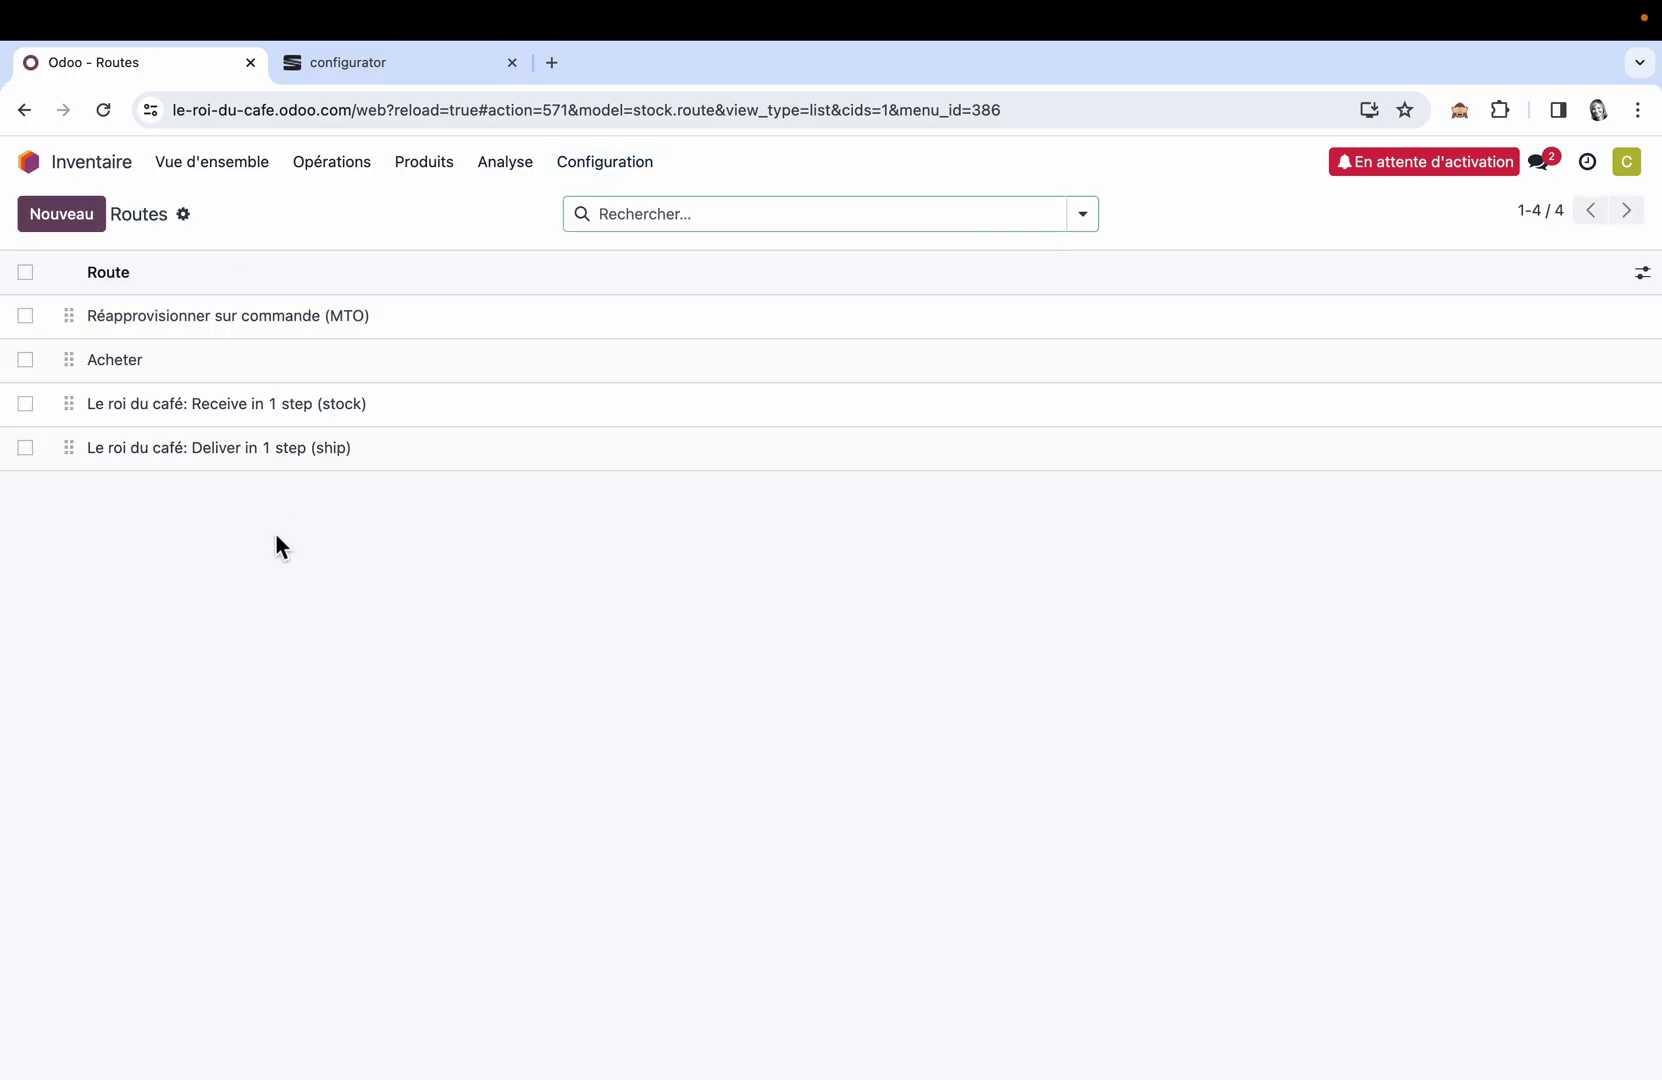
Create a new product named "Voiture familiale" and enter its sales price
click(428, 180)
click(437, 204)
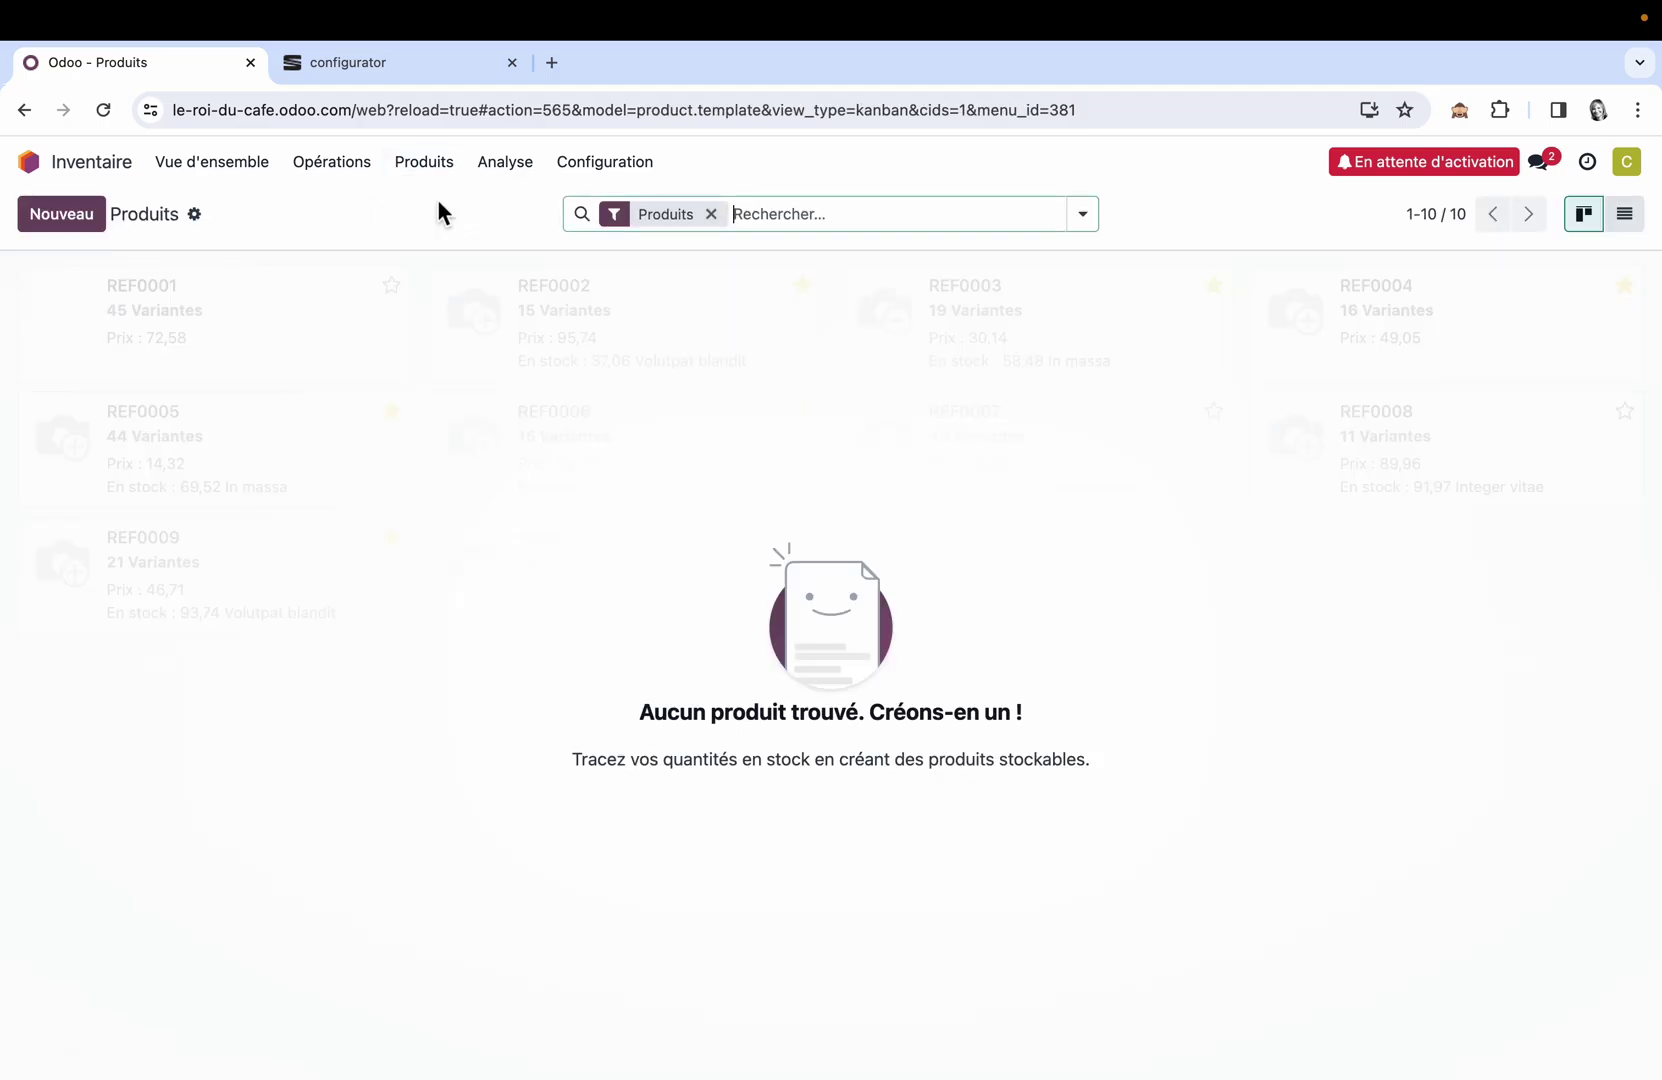
click(62, 214)
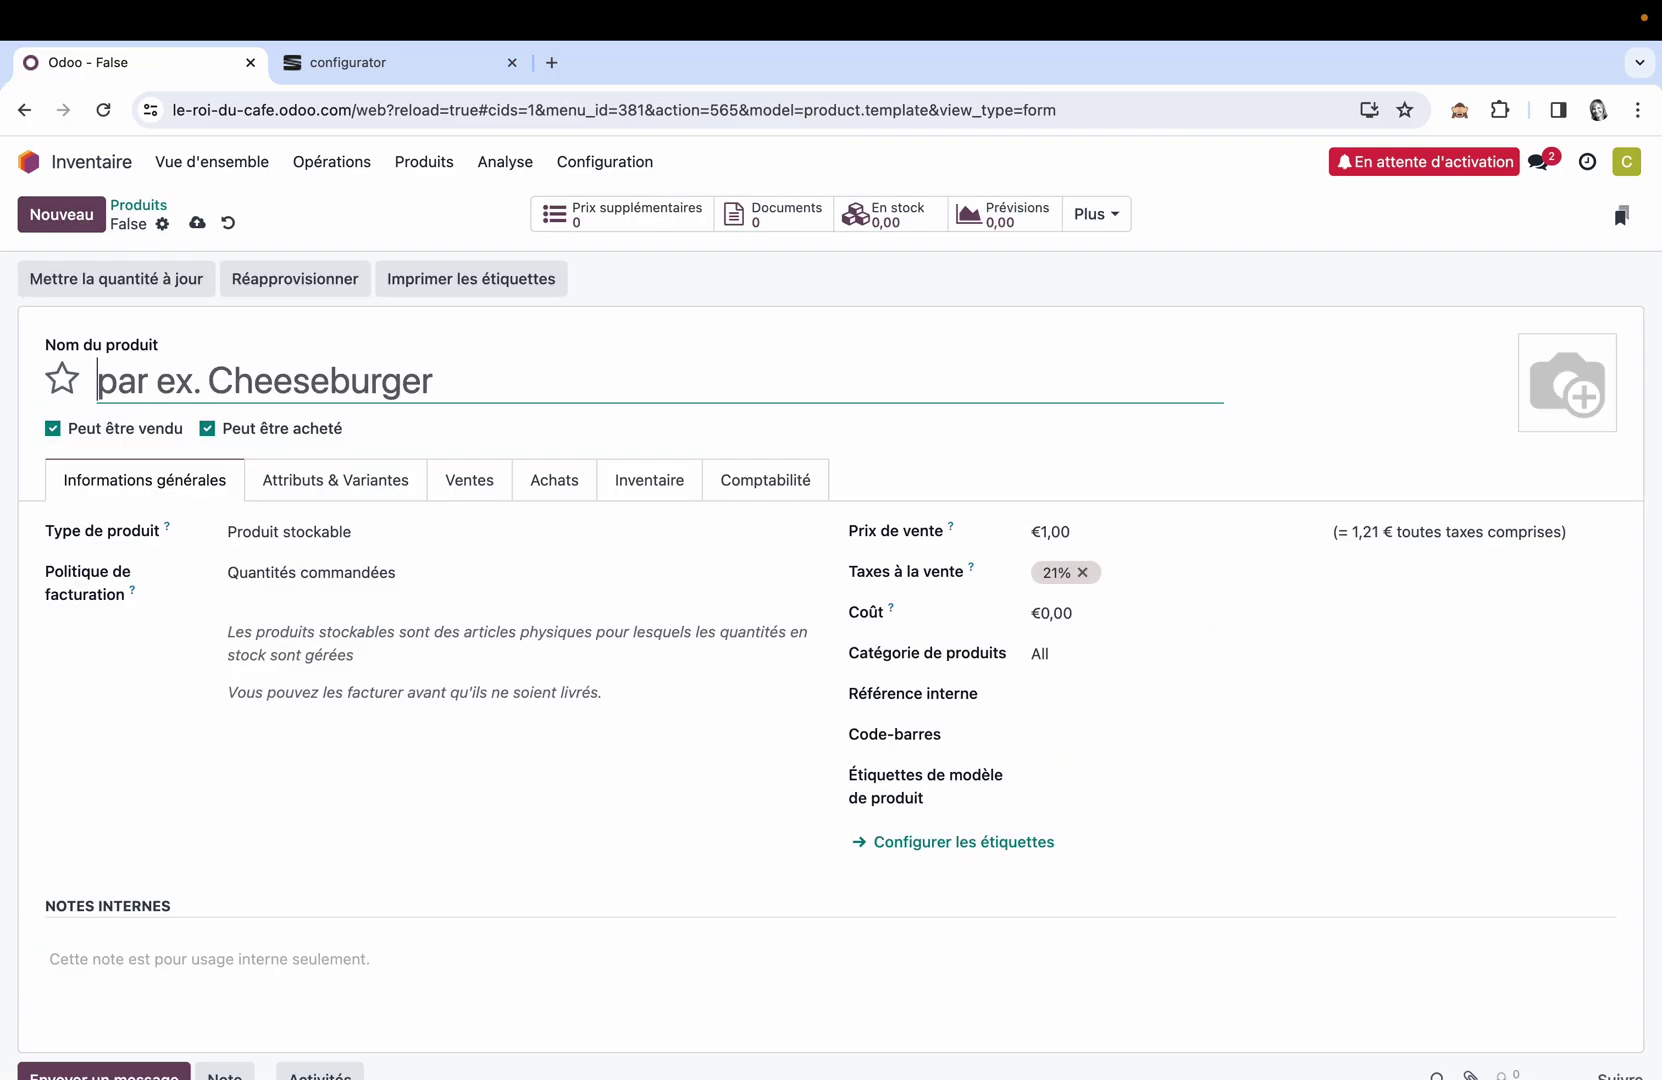
text(Voiture familiale)
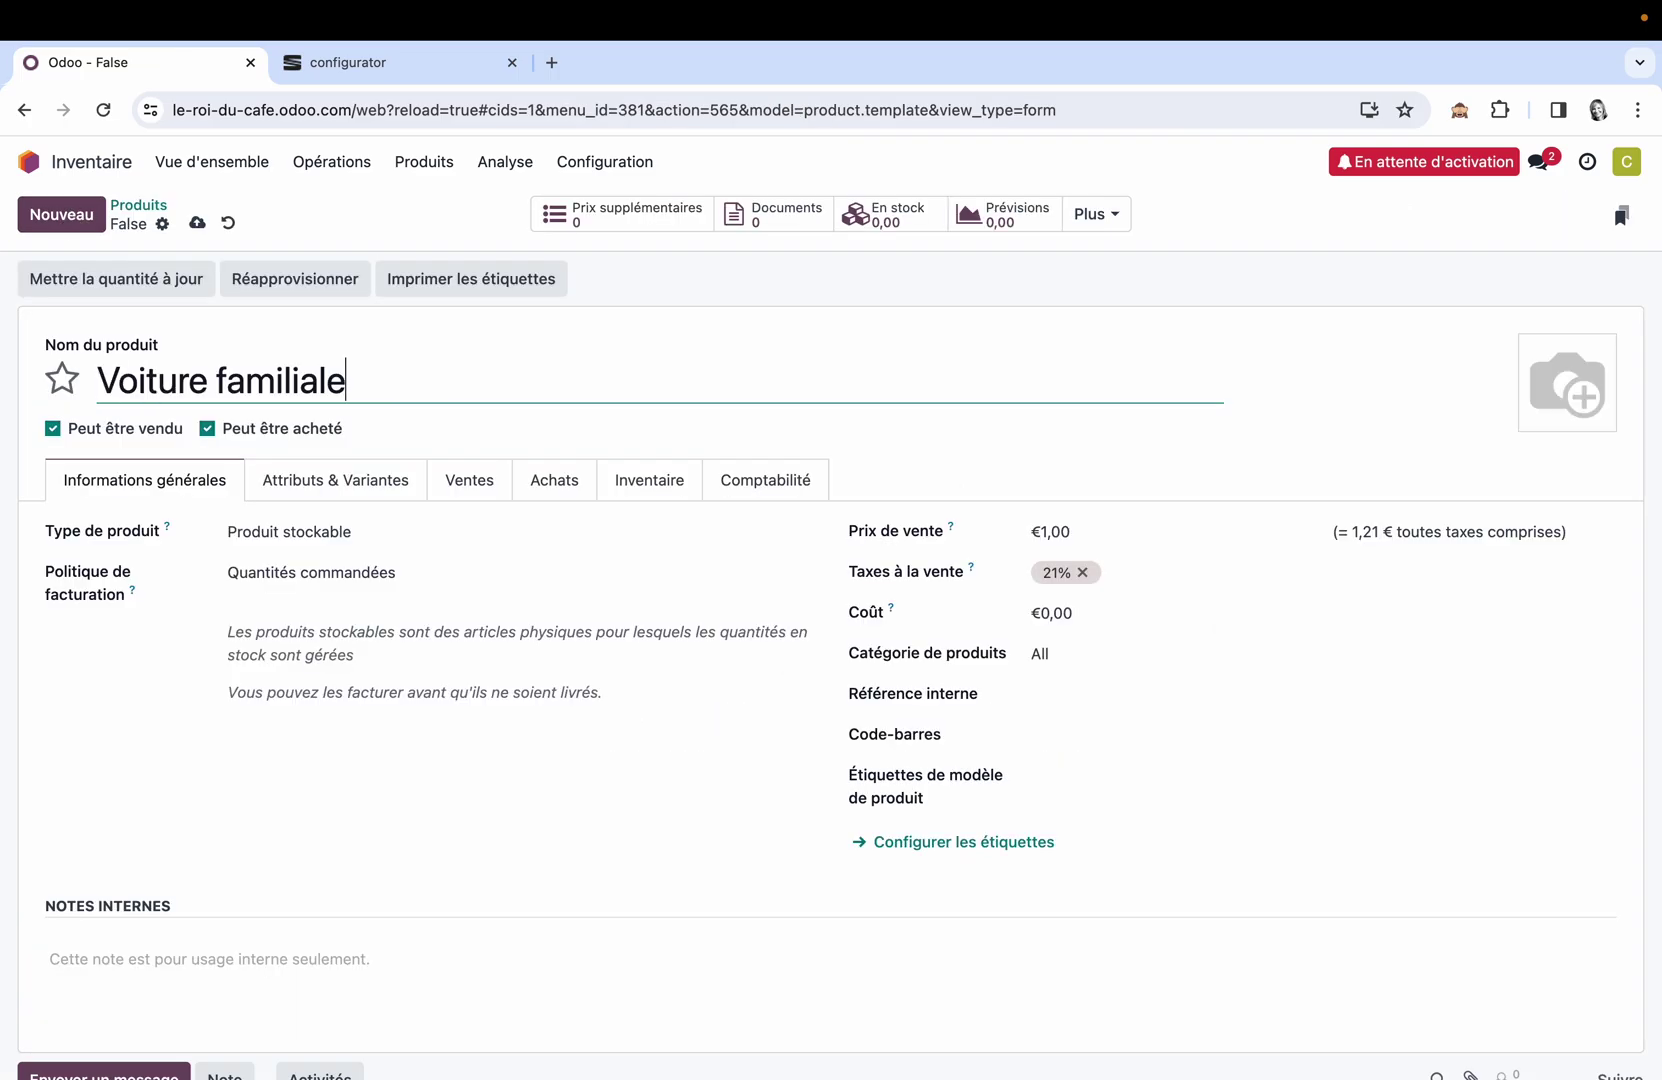
click(1055, 538)
text(20000)
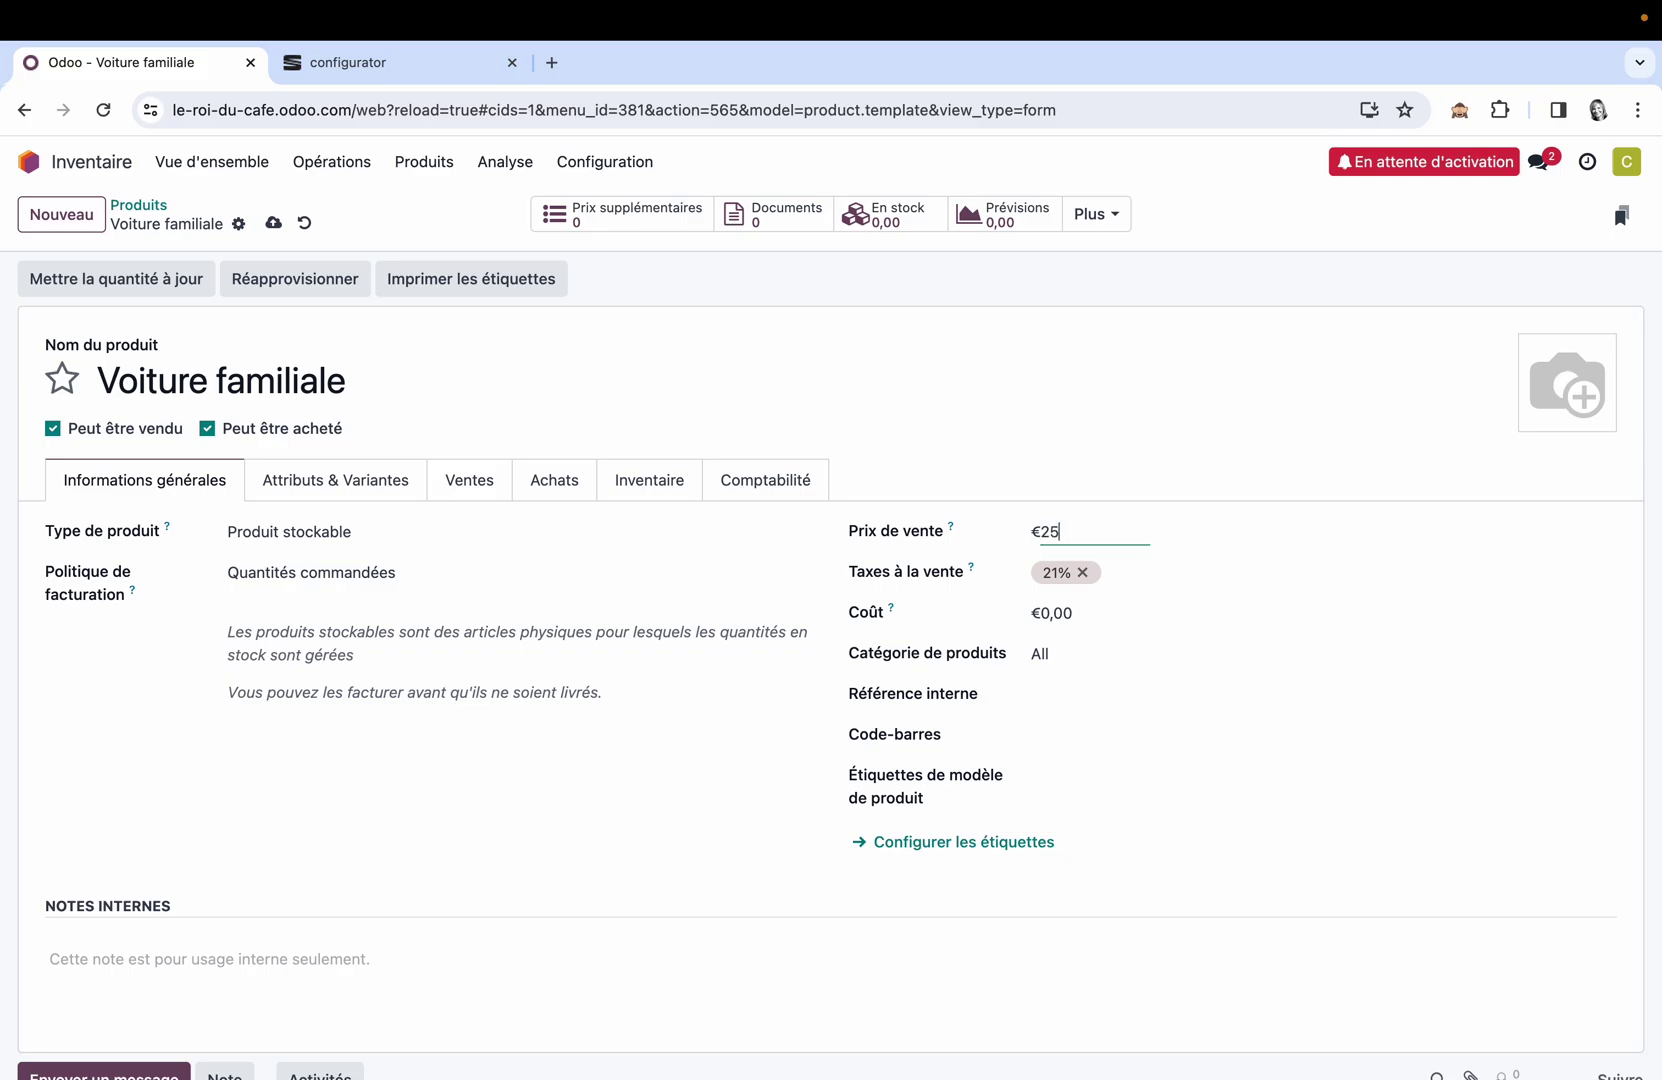
Add a new attribute "Type" to the product with the values "Move" and "Fr Edition"
click(378, 488)
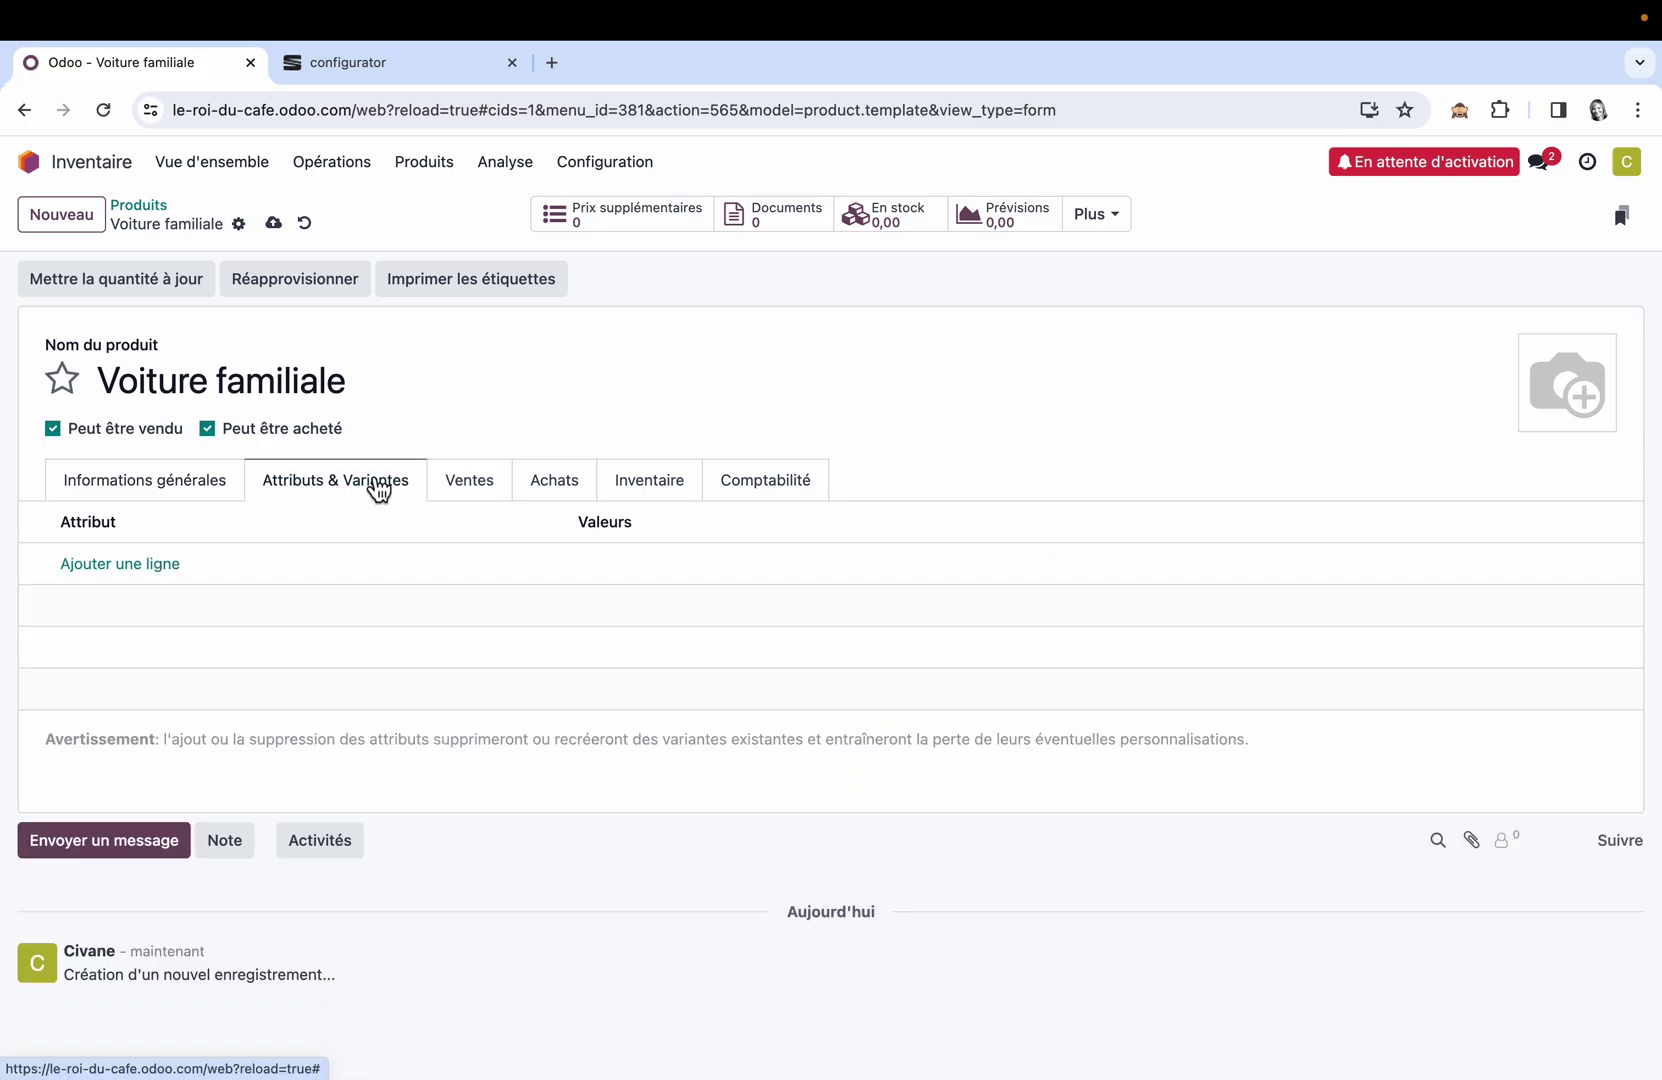
click(152, 564)
text(Type)
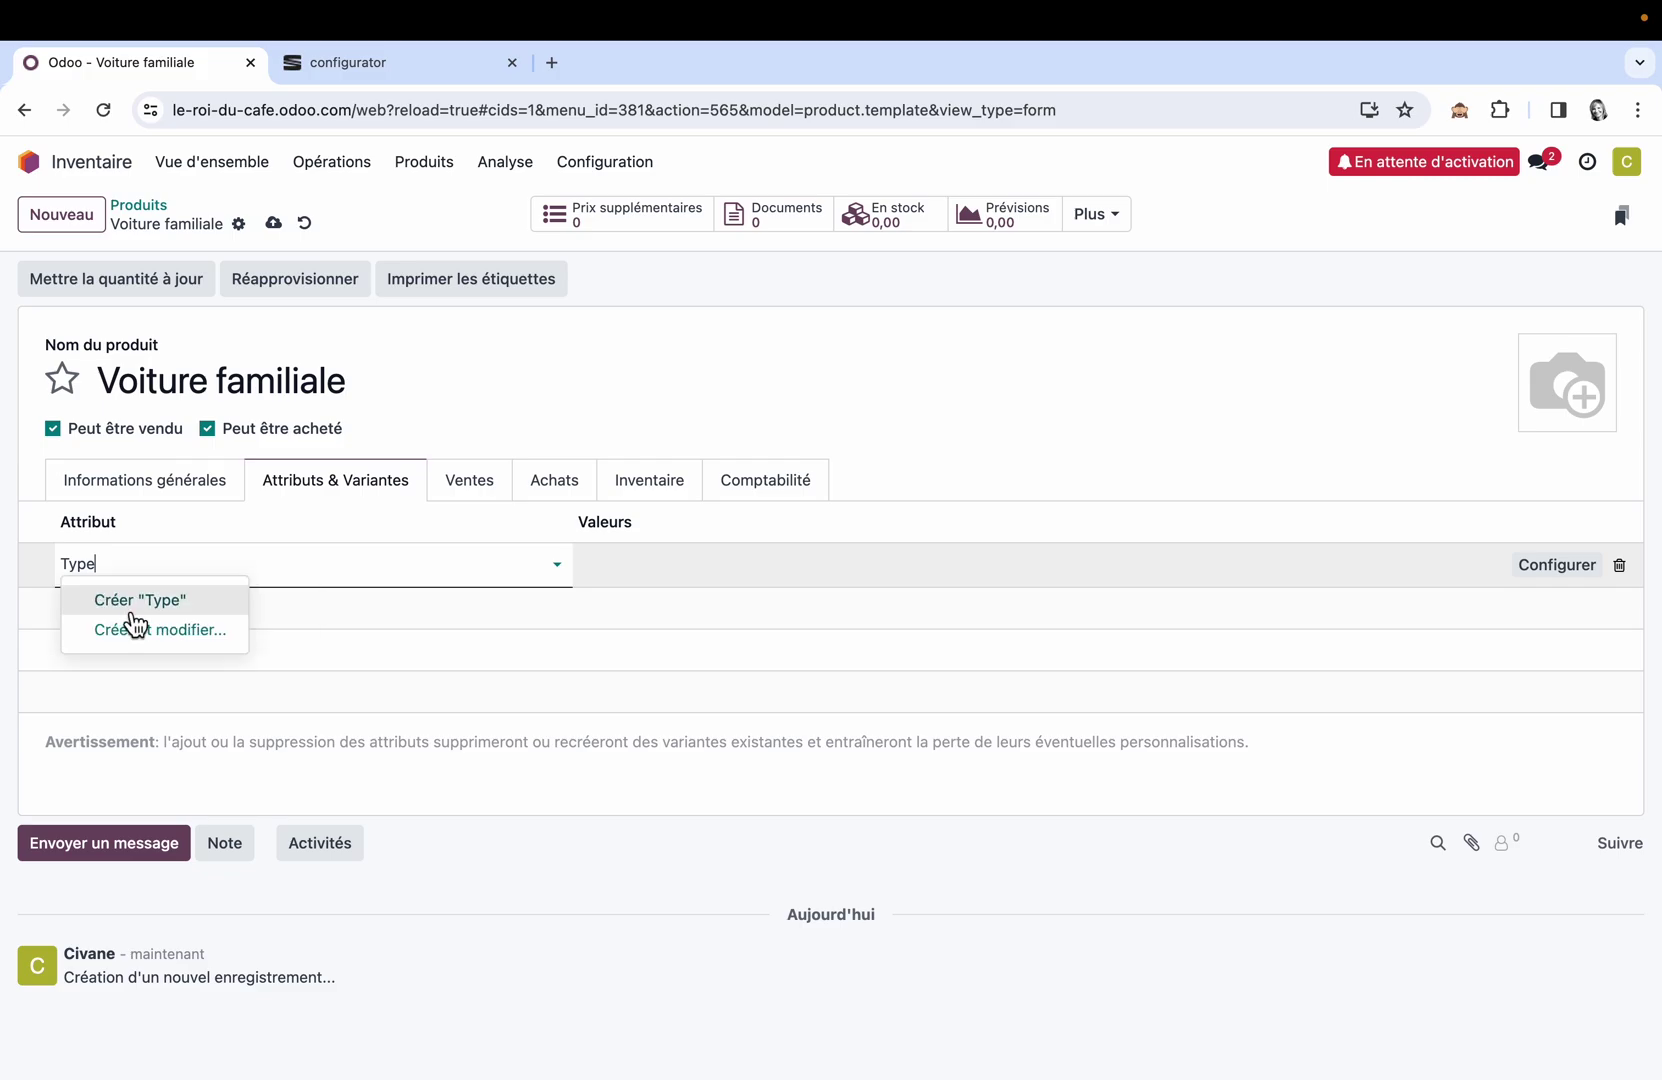
click(134, 600)
click(668, 587)
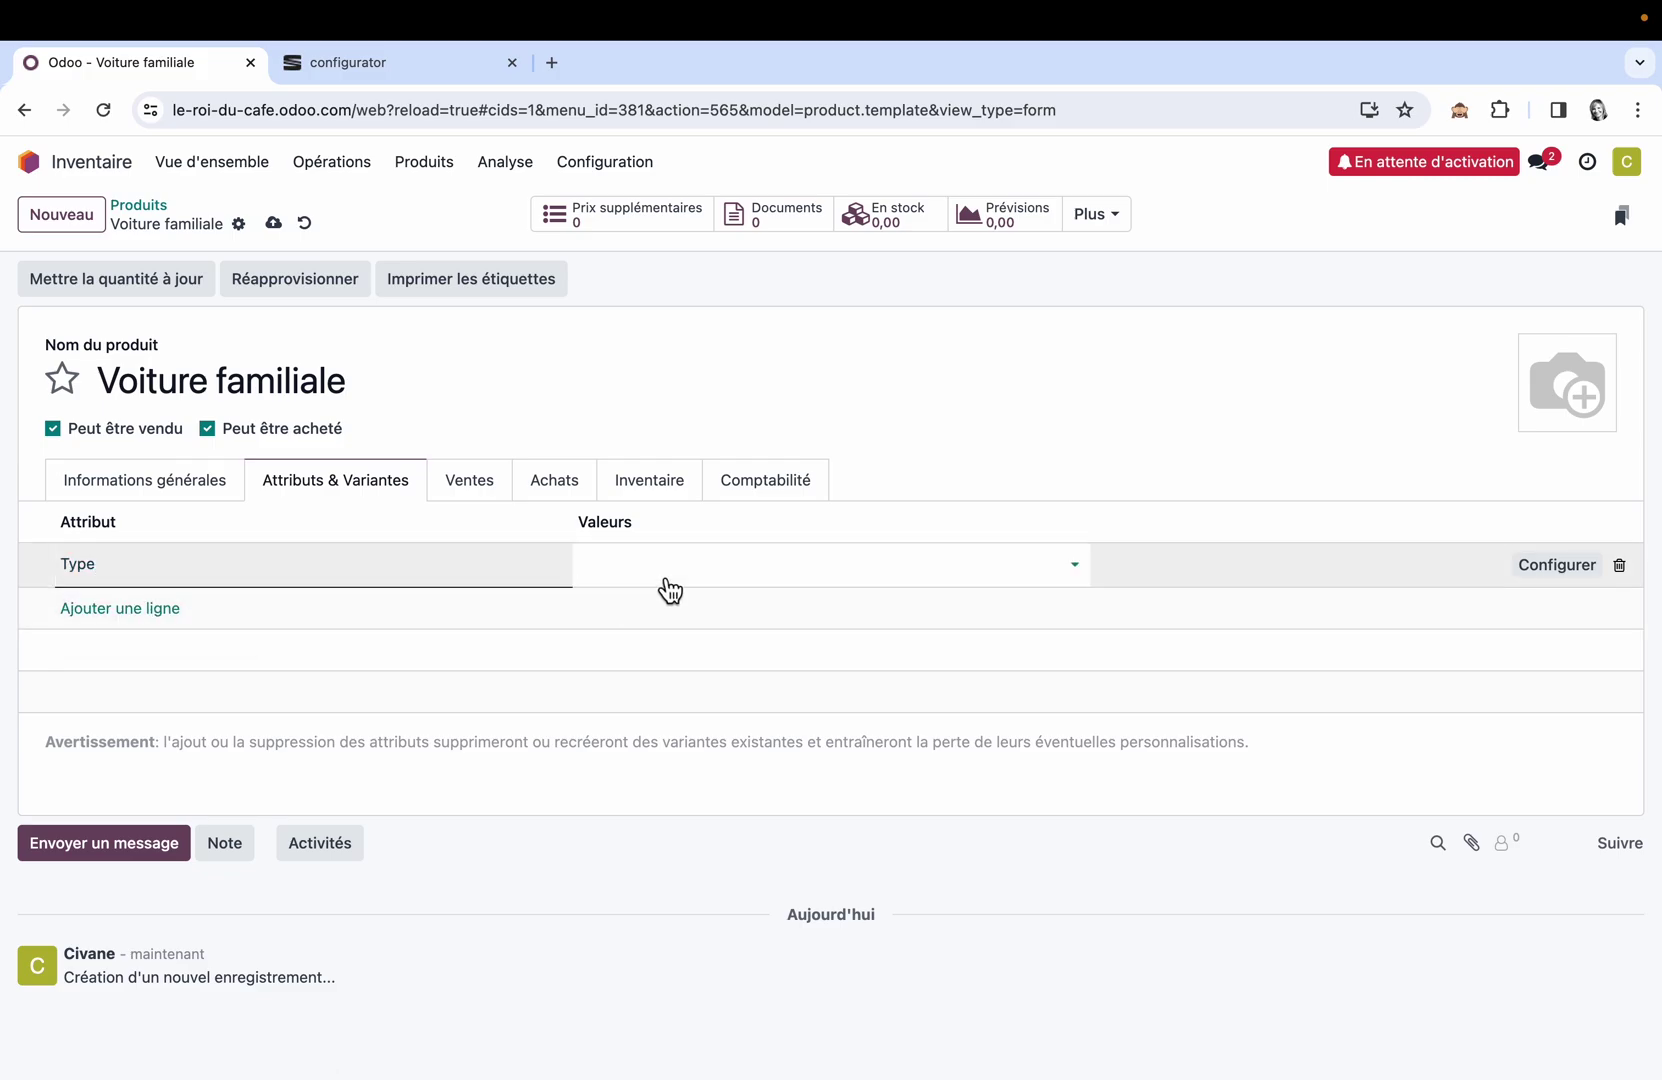
text(Move)
key(Return)
text(Fr Edition)
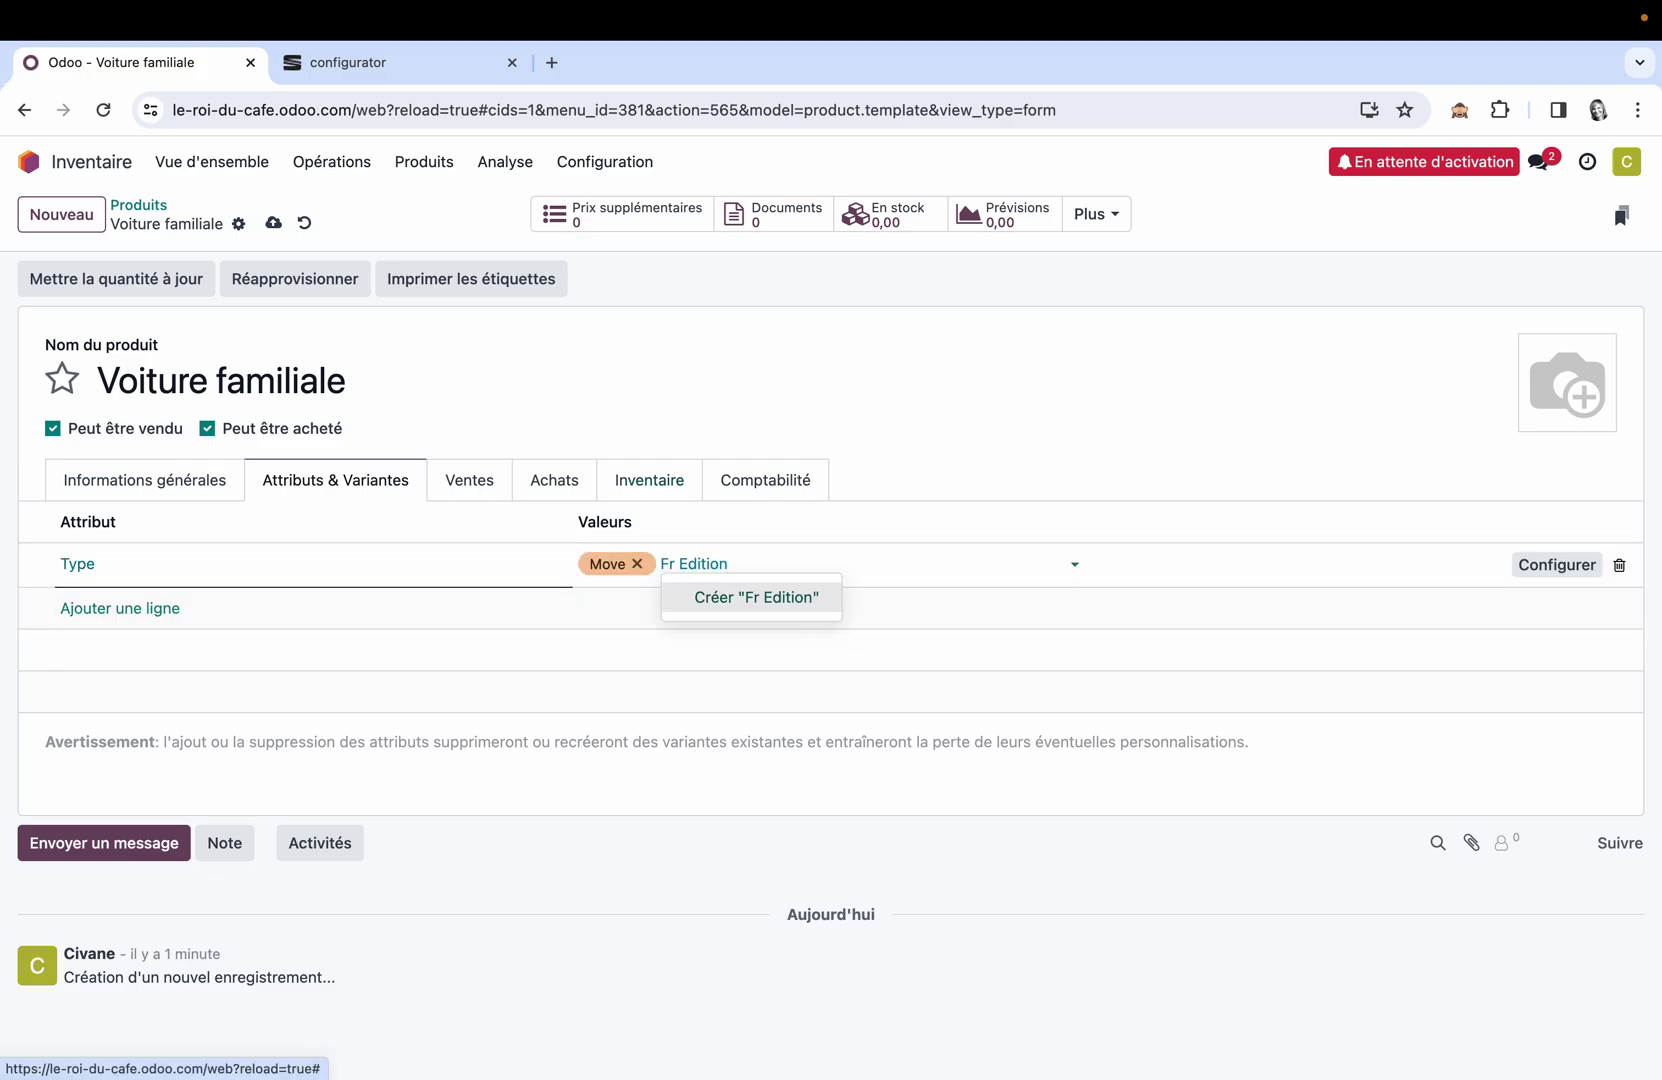
key(Return)
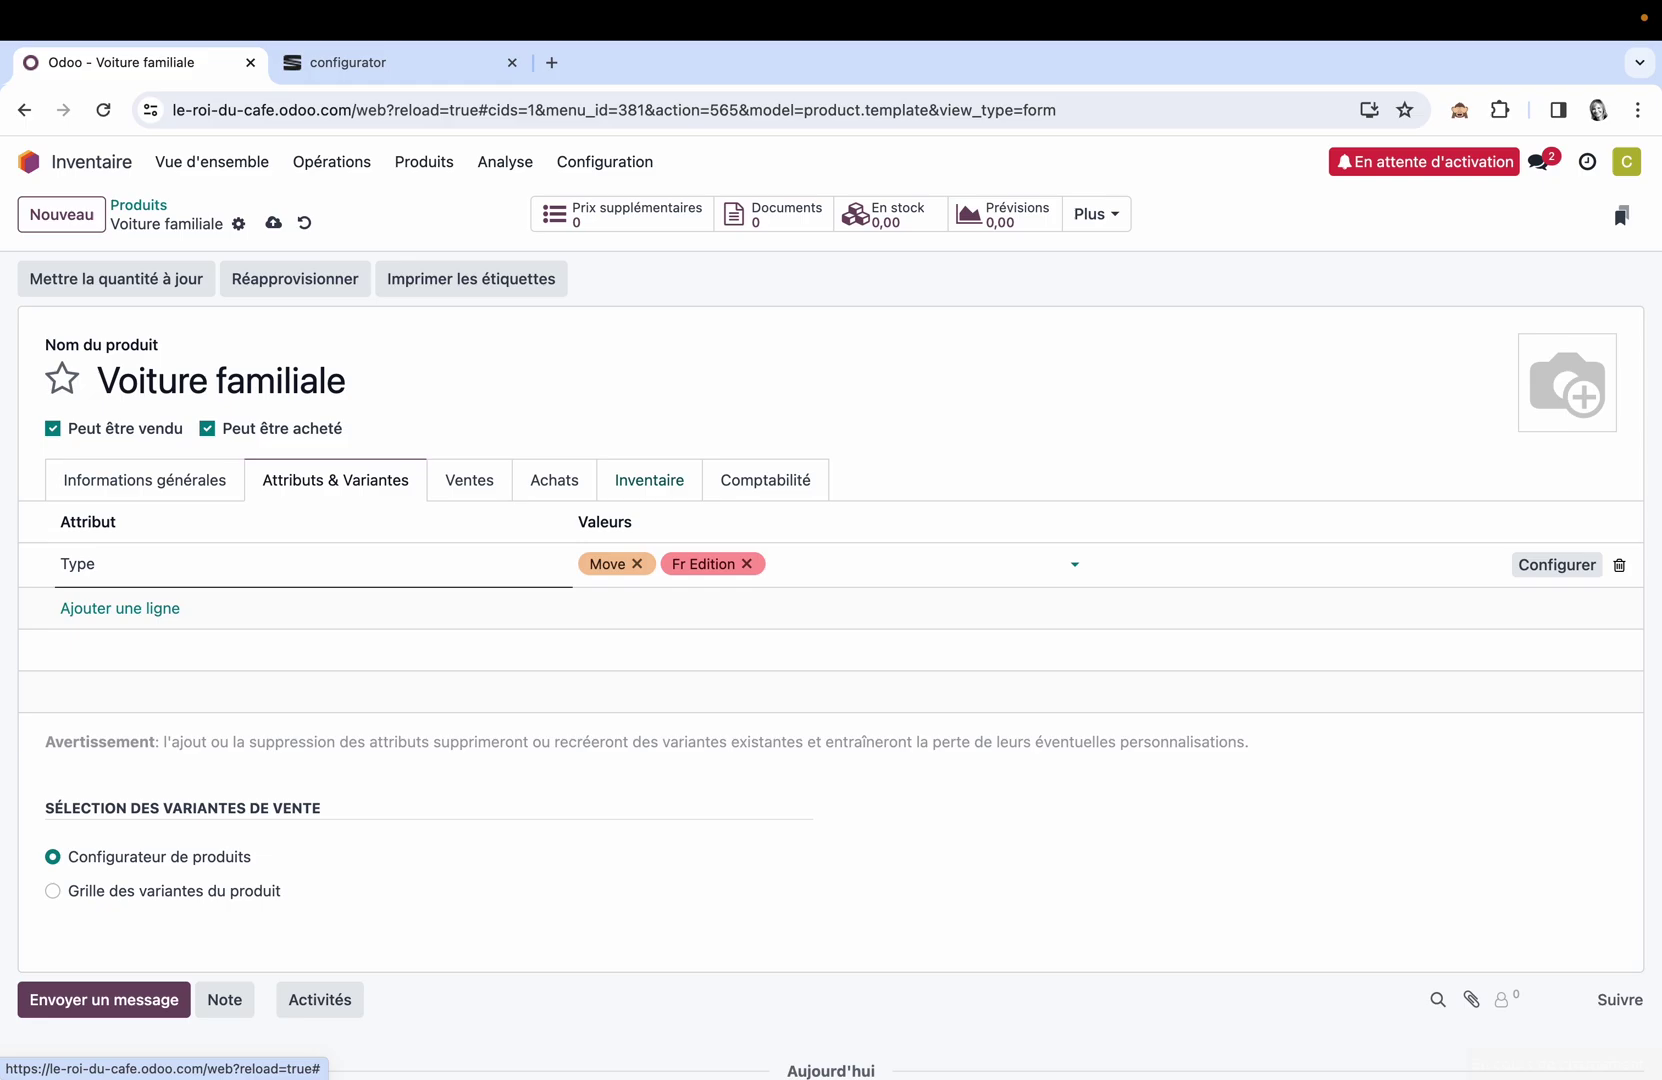
Add a second attribute line to the product and create the attribute "Boite de vitesse" on it
click(651, 176)
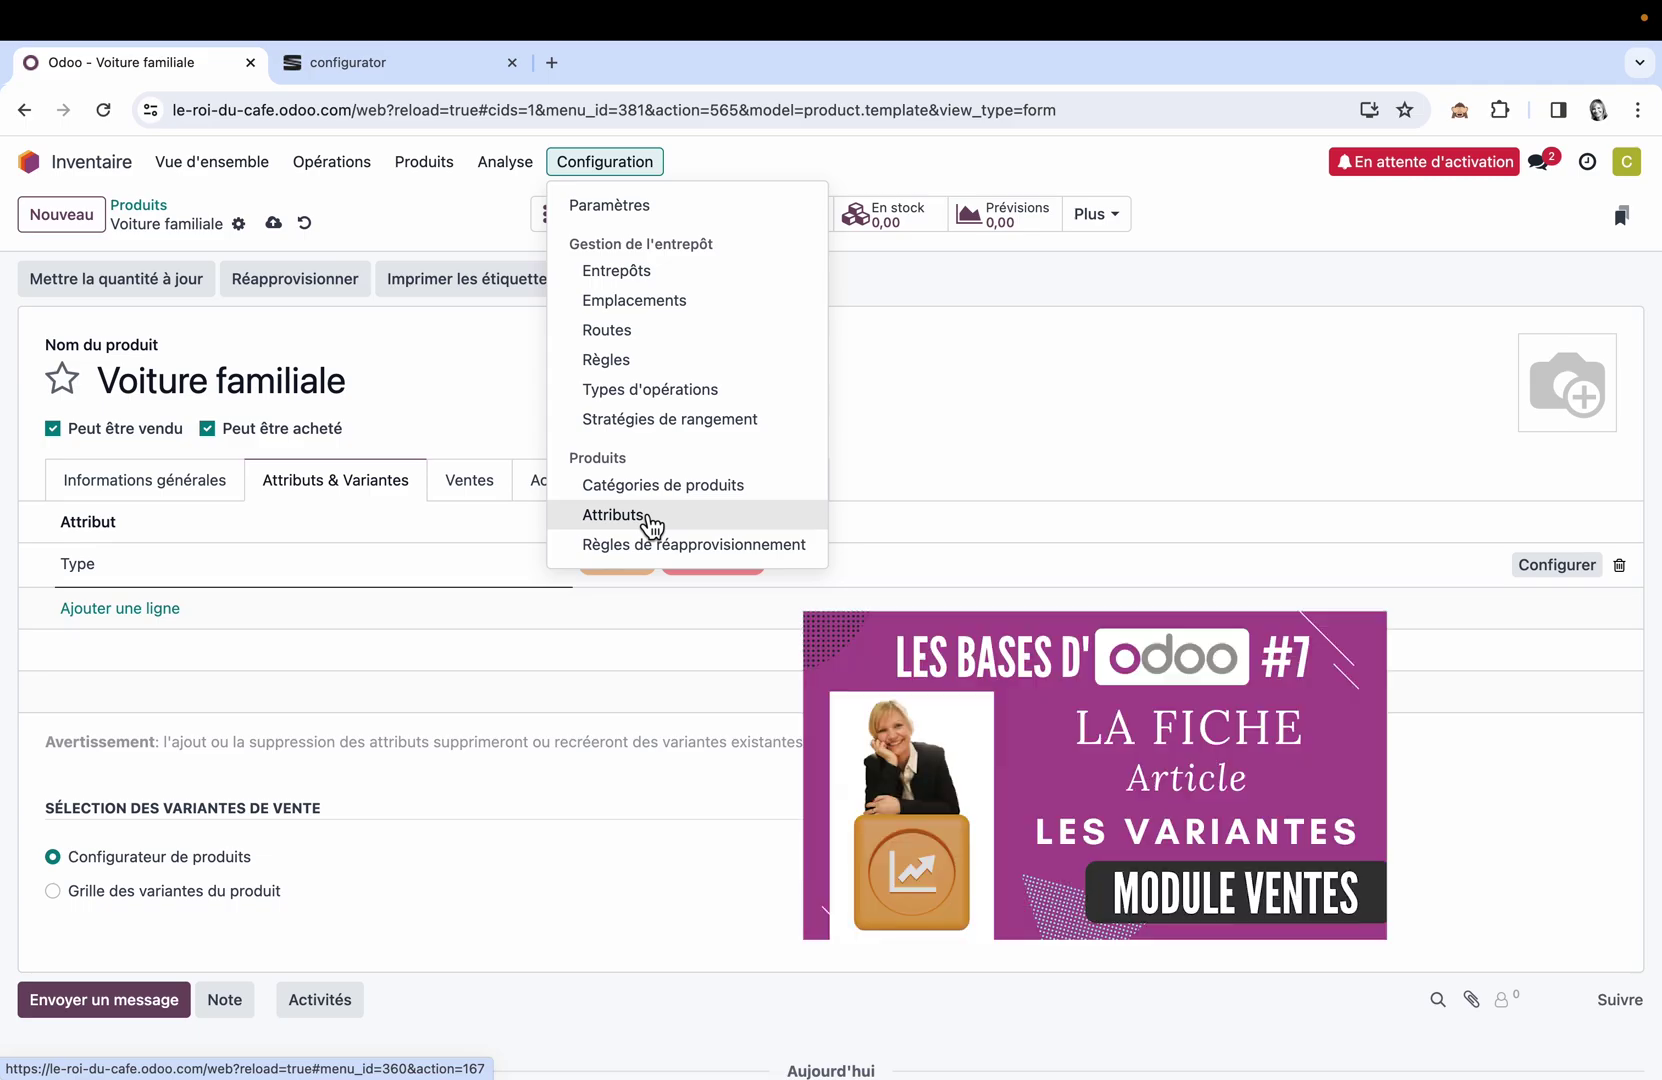
click(205, 606)
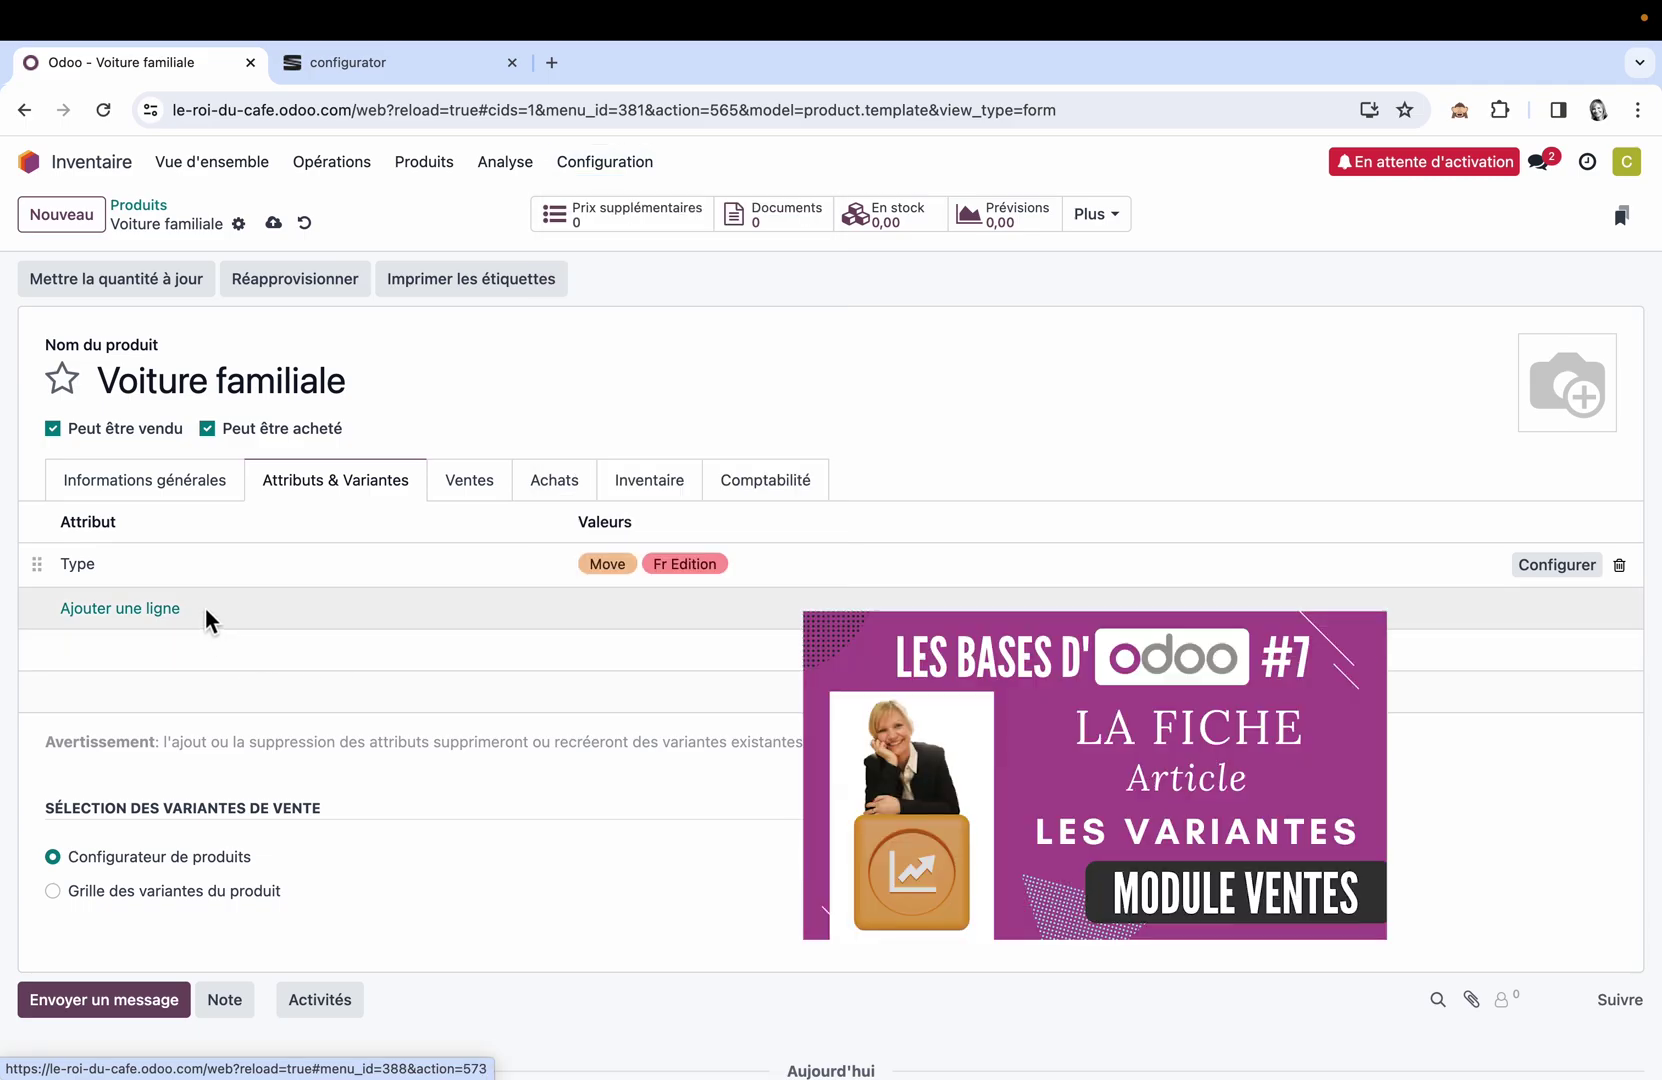
click(175, 610)
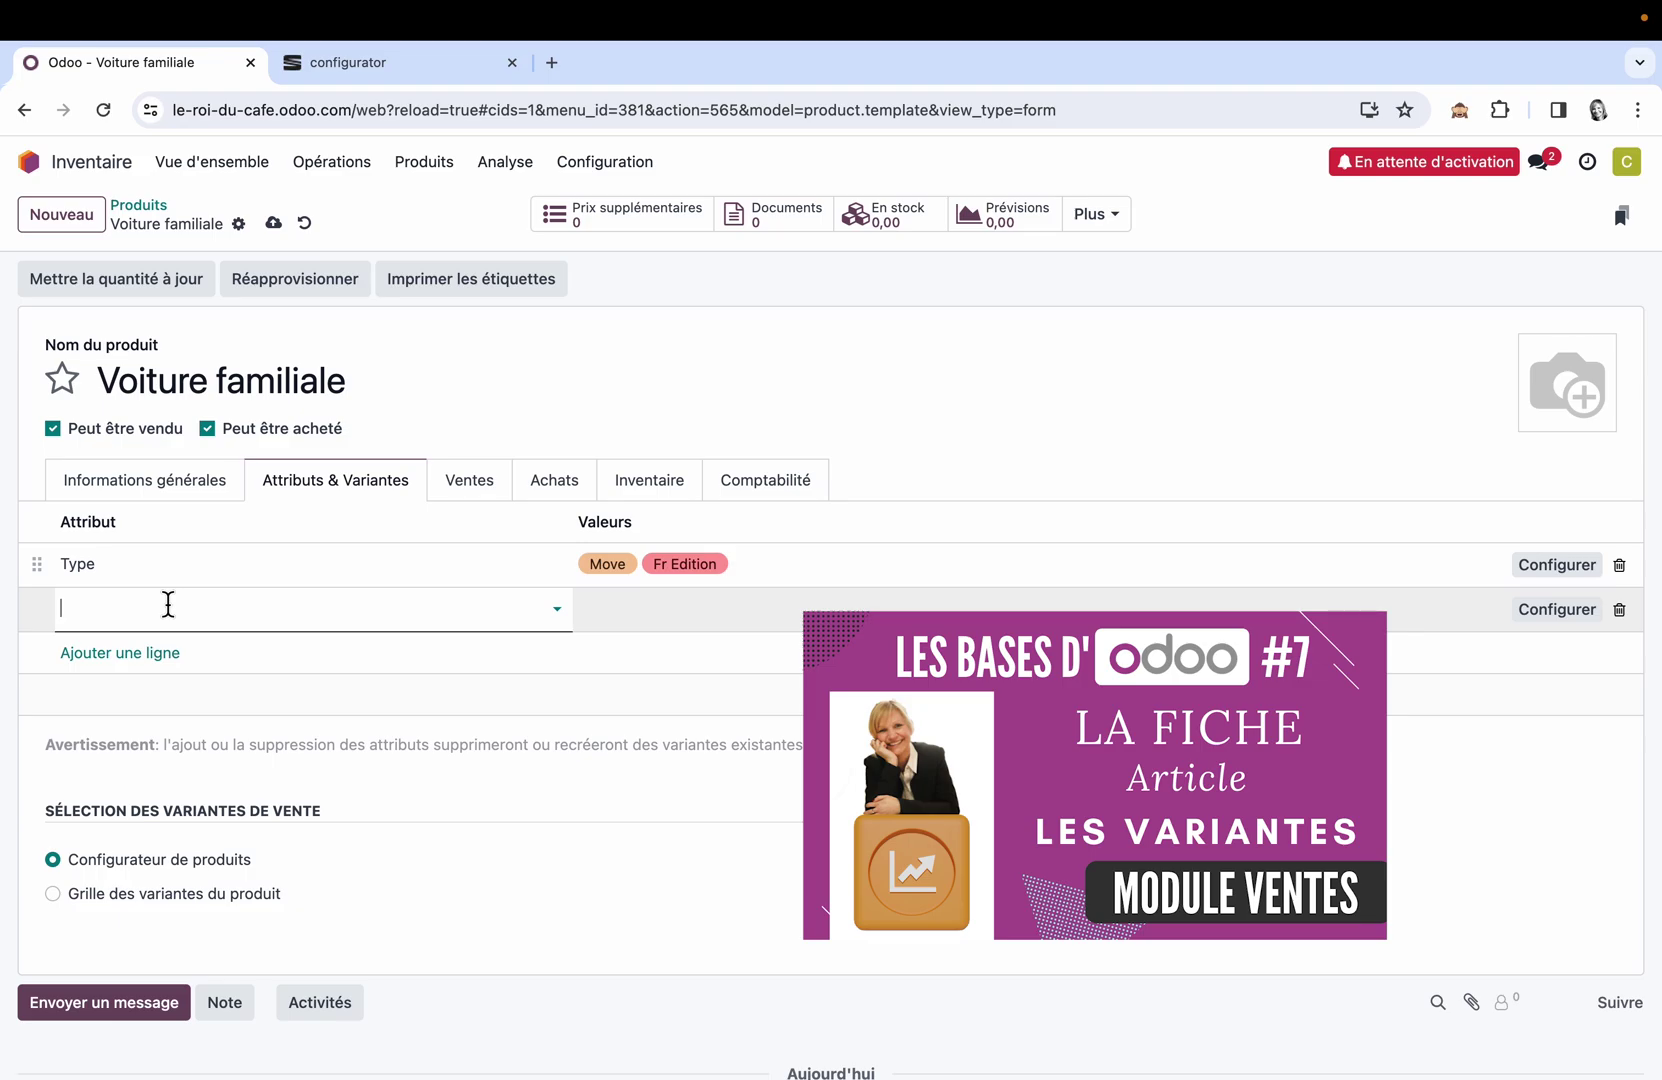
text(Boite de vite)
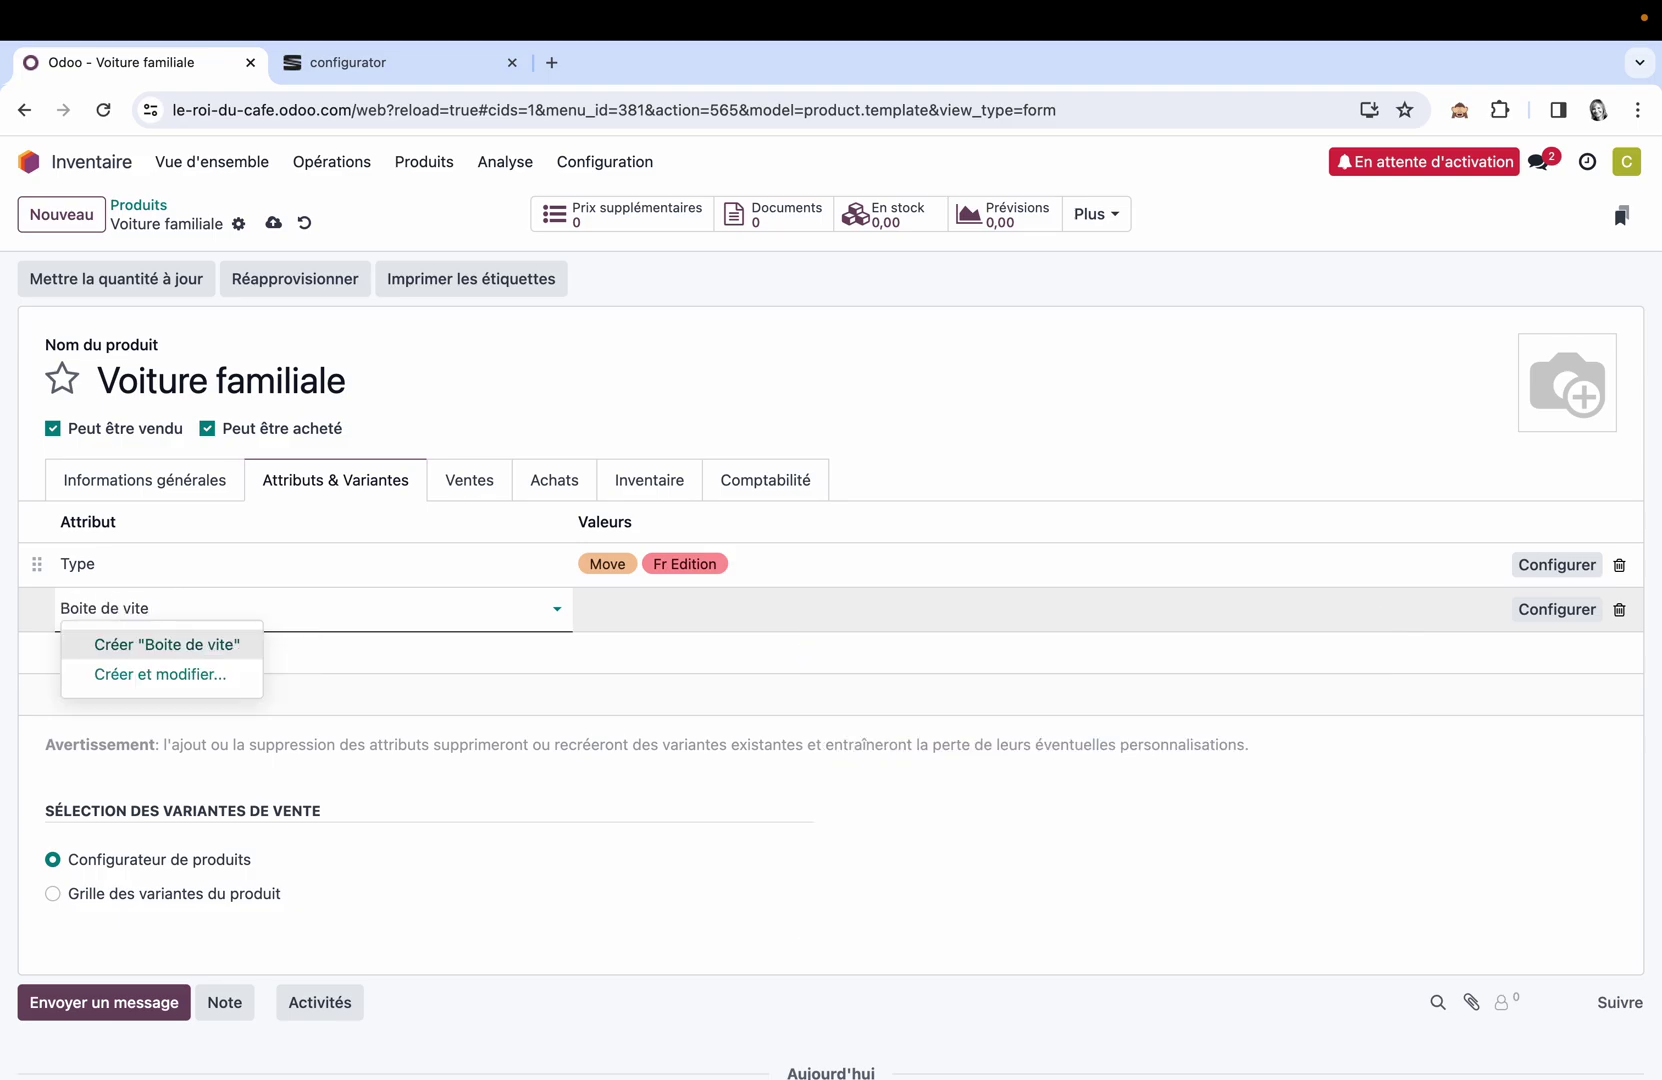
text(sse)
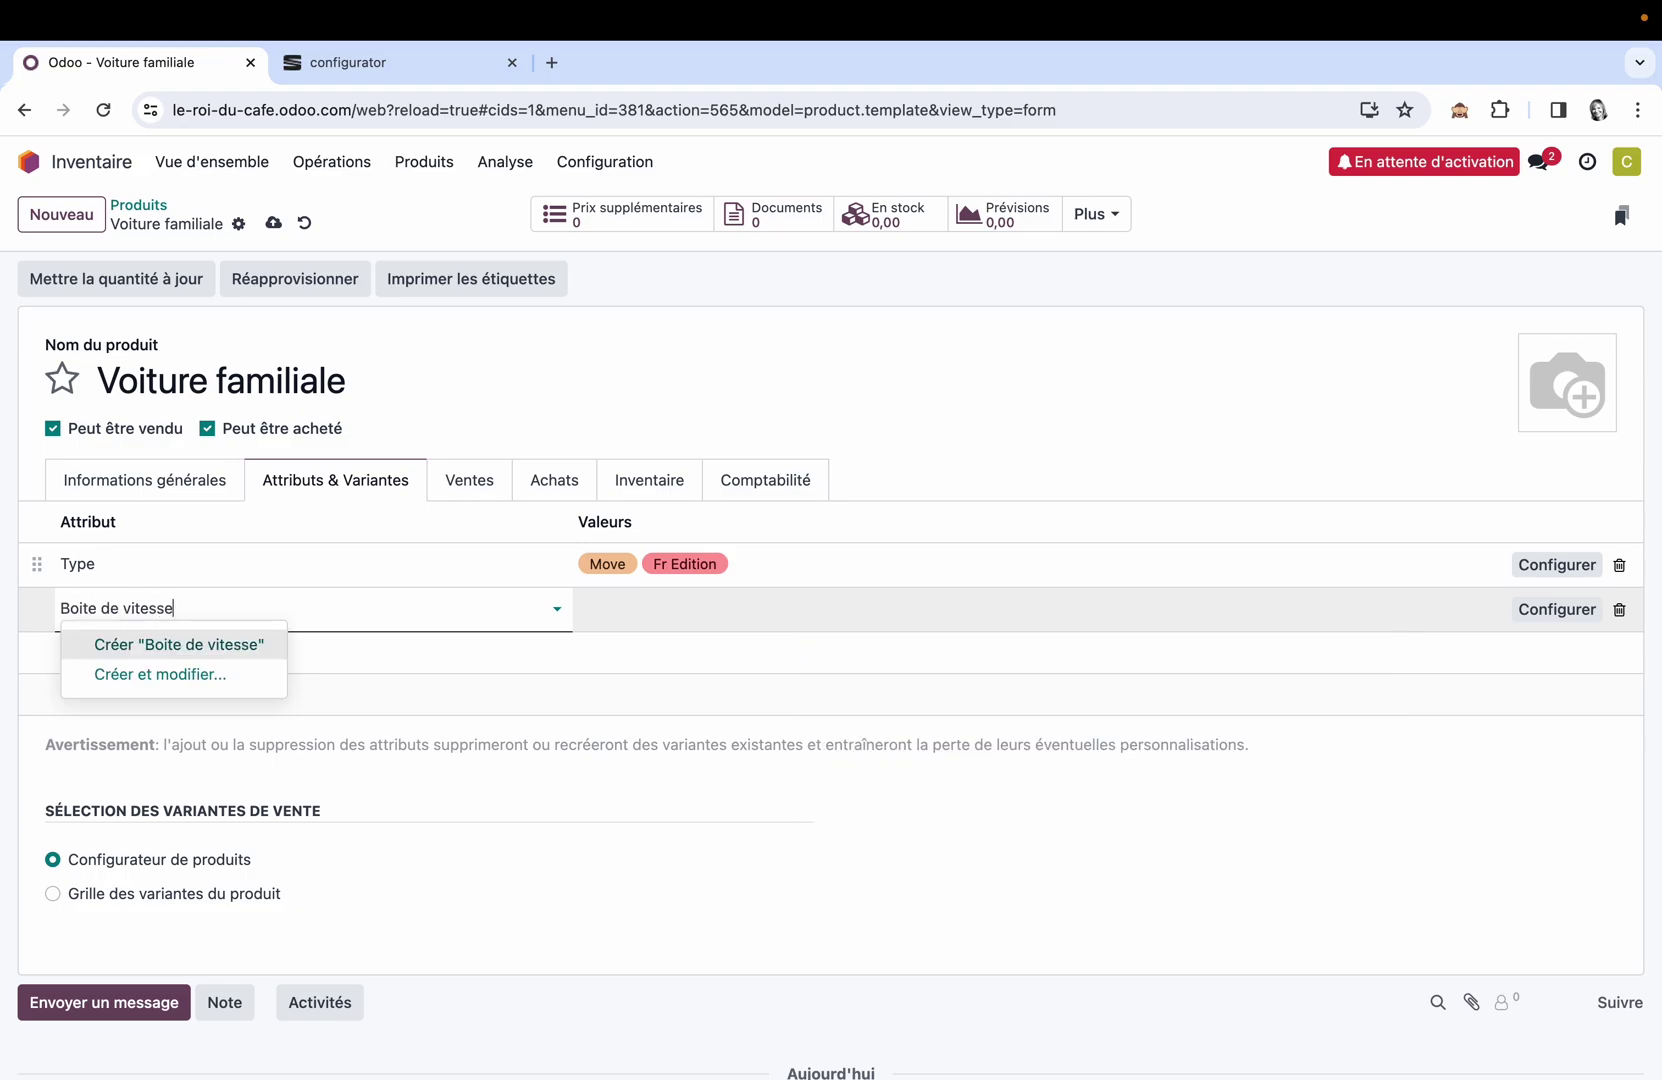
click(178, 645)
Give the "Boite de vitesse" attribute the values "Manuelle" and "Automatique", and save the product
click(642, 609)
text(Ma)
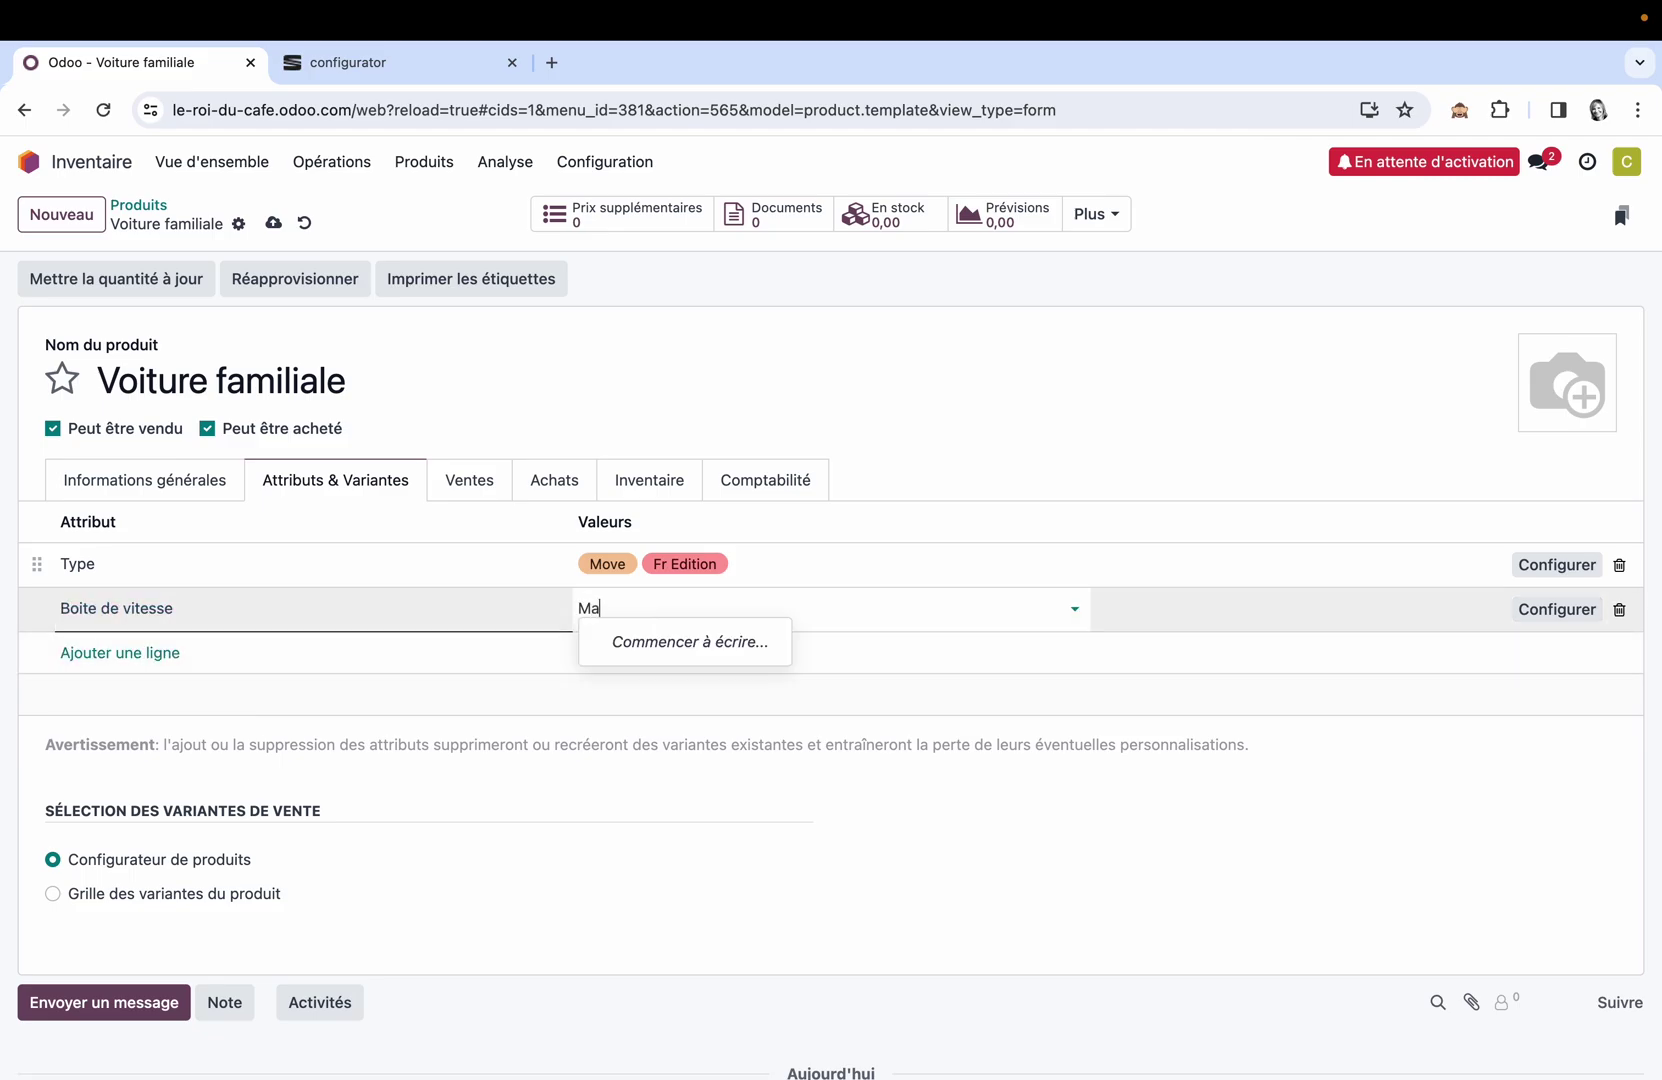
text(nuelle)
key(Return)
text(A)
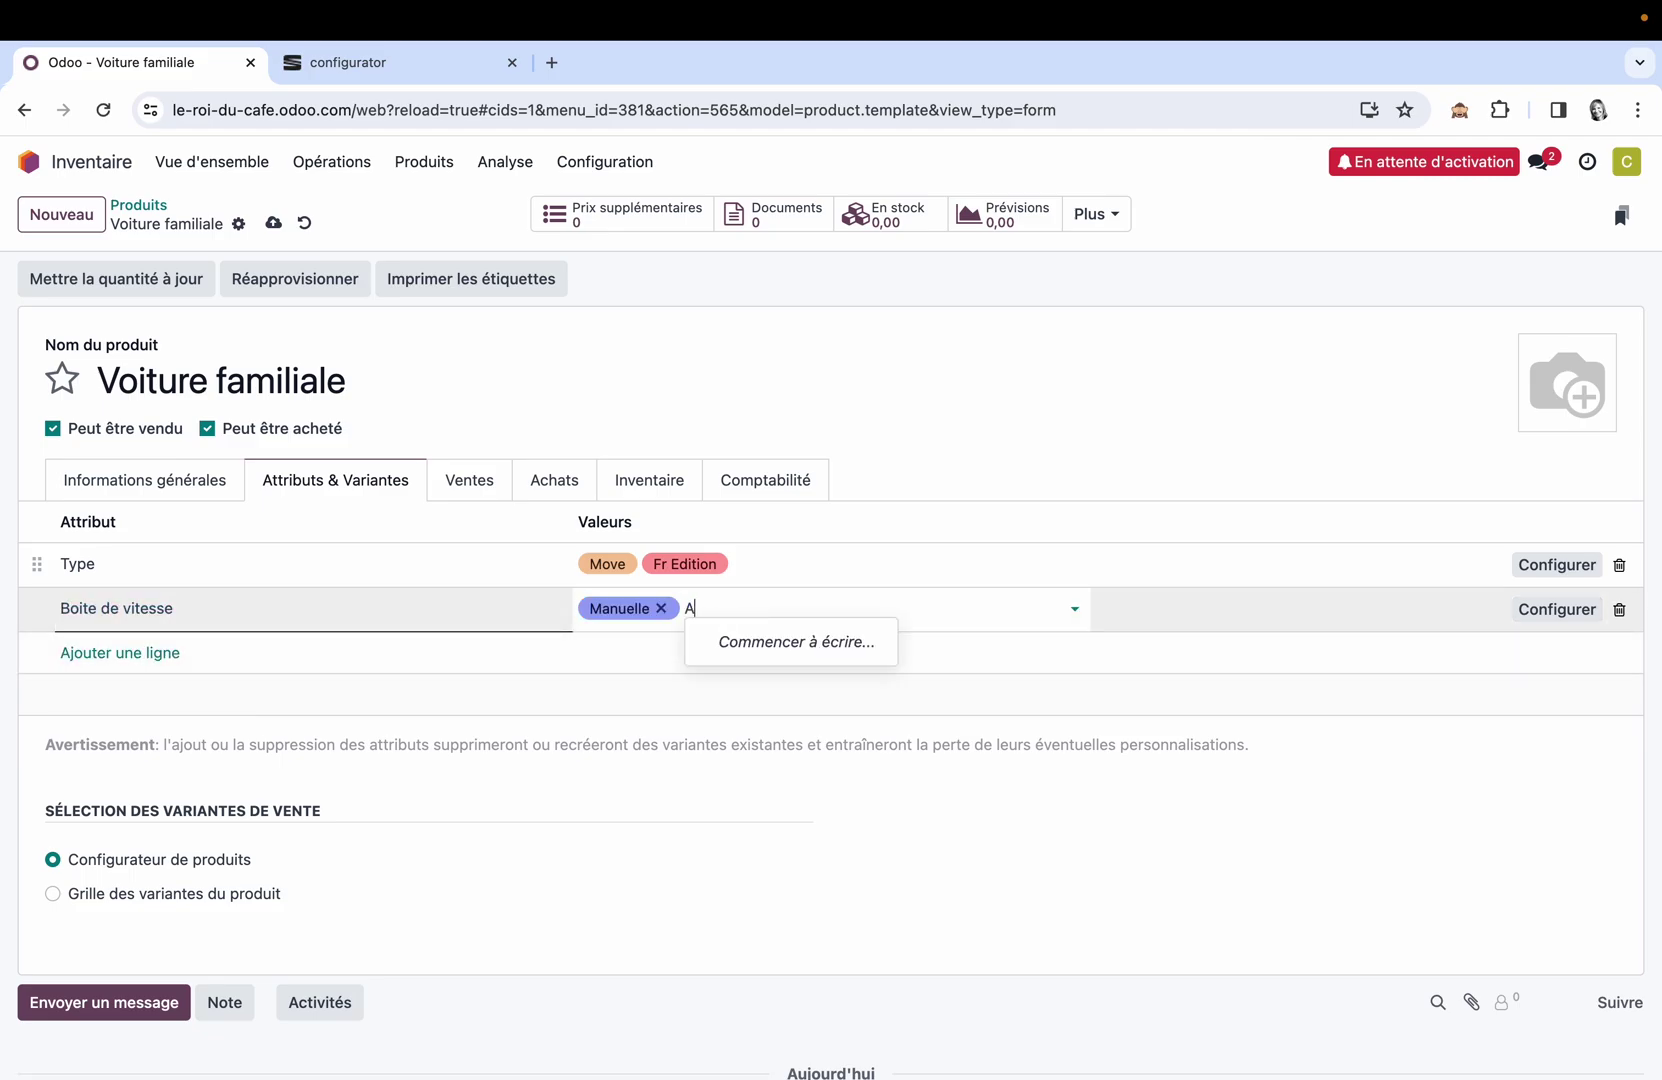
text(utomatique)
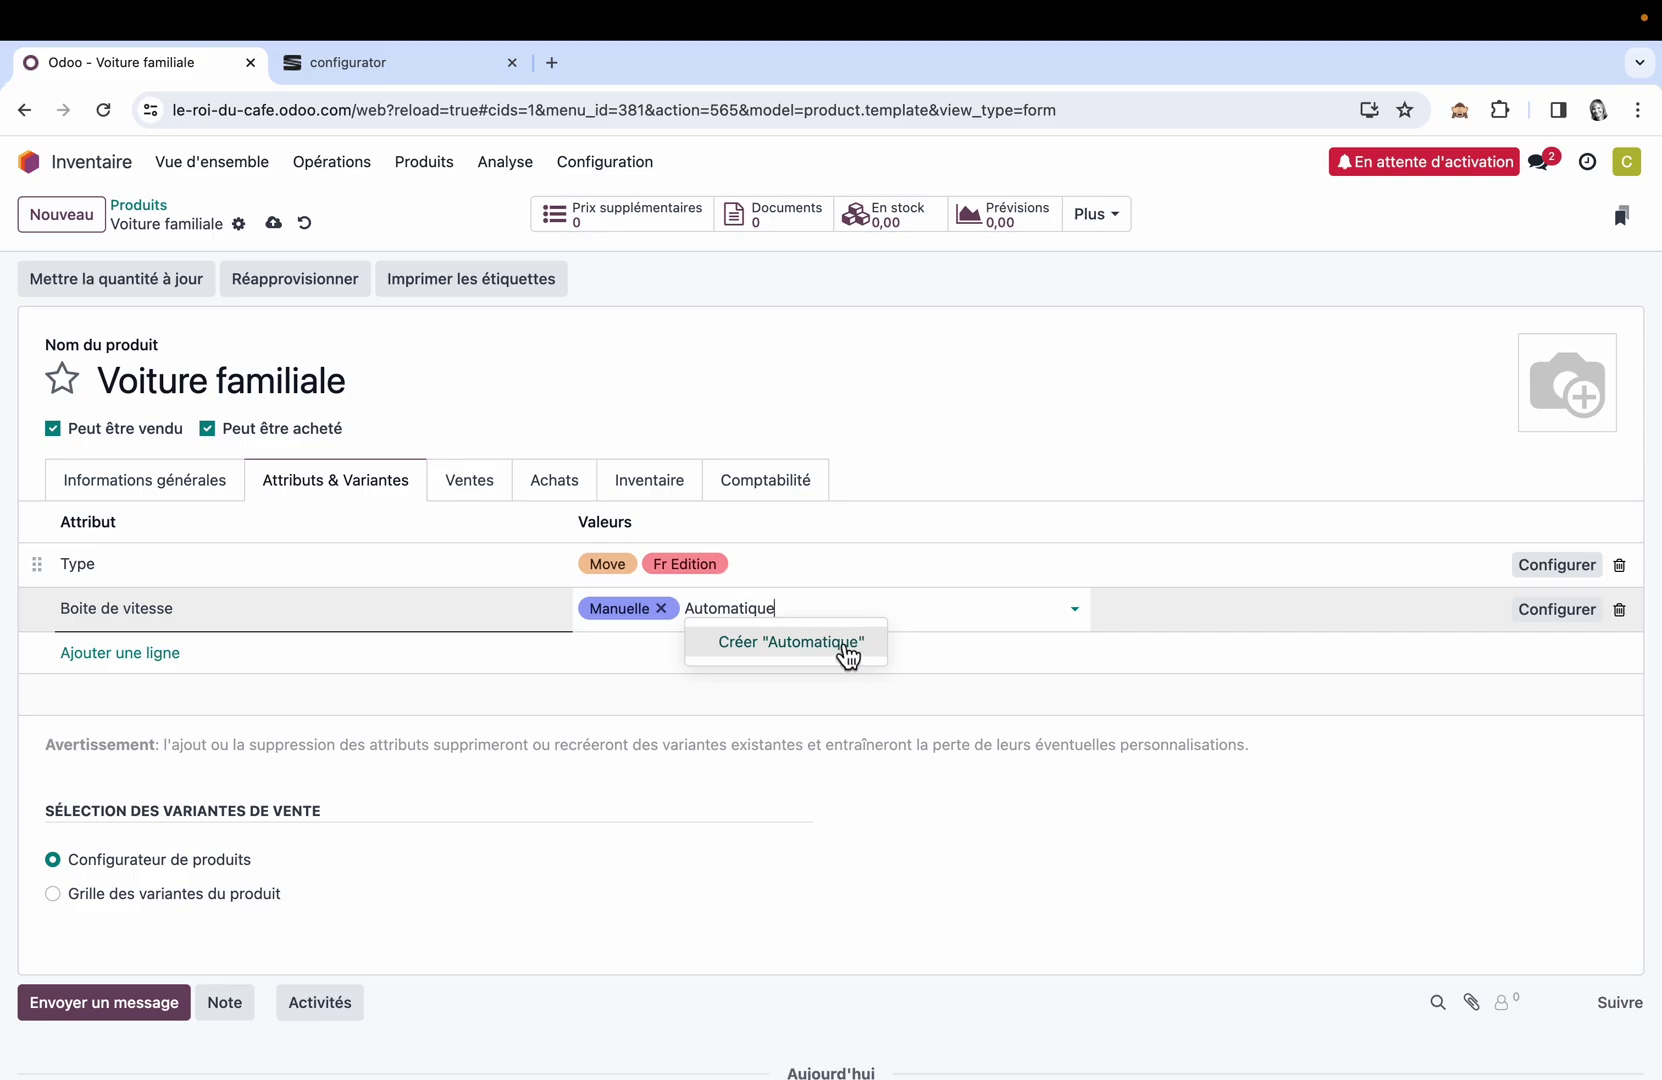
click(843, 653)
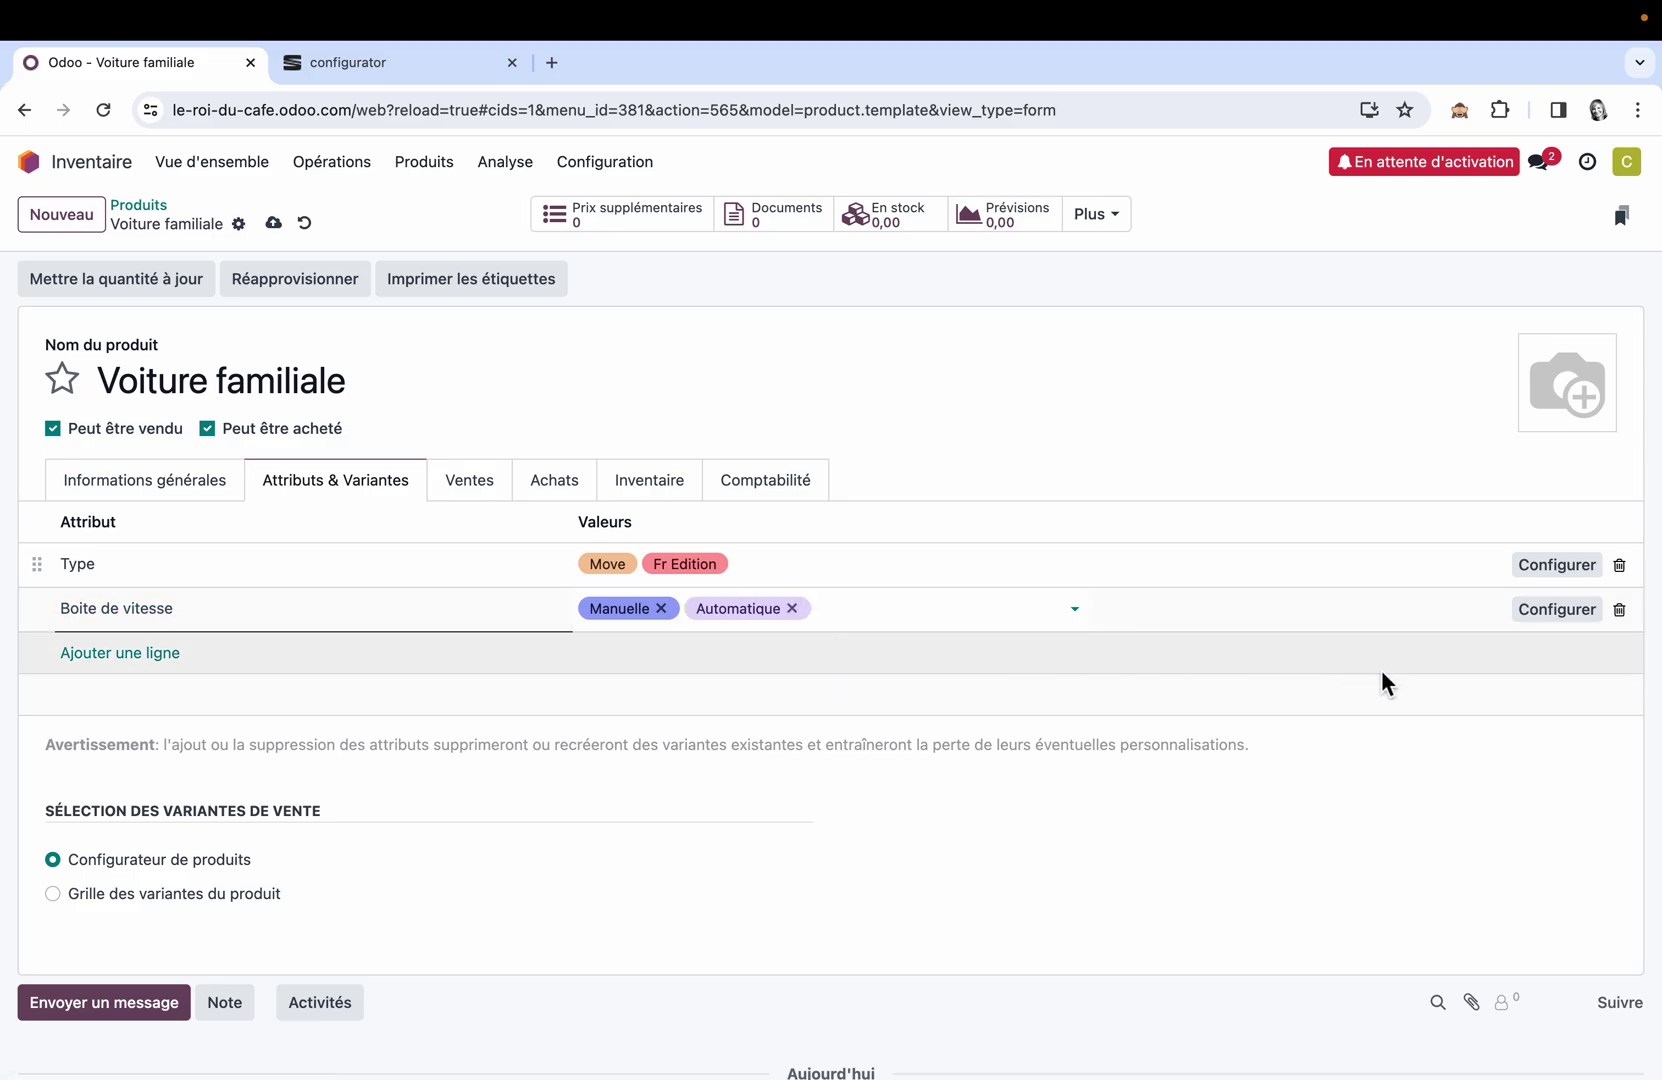
click(274, 224)
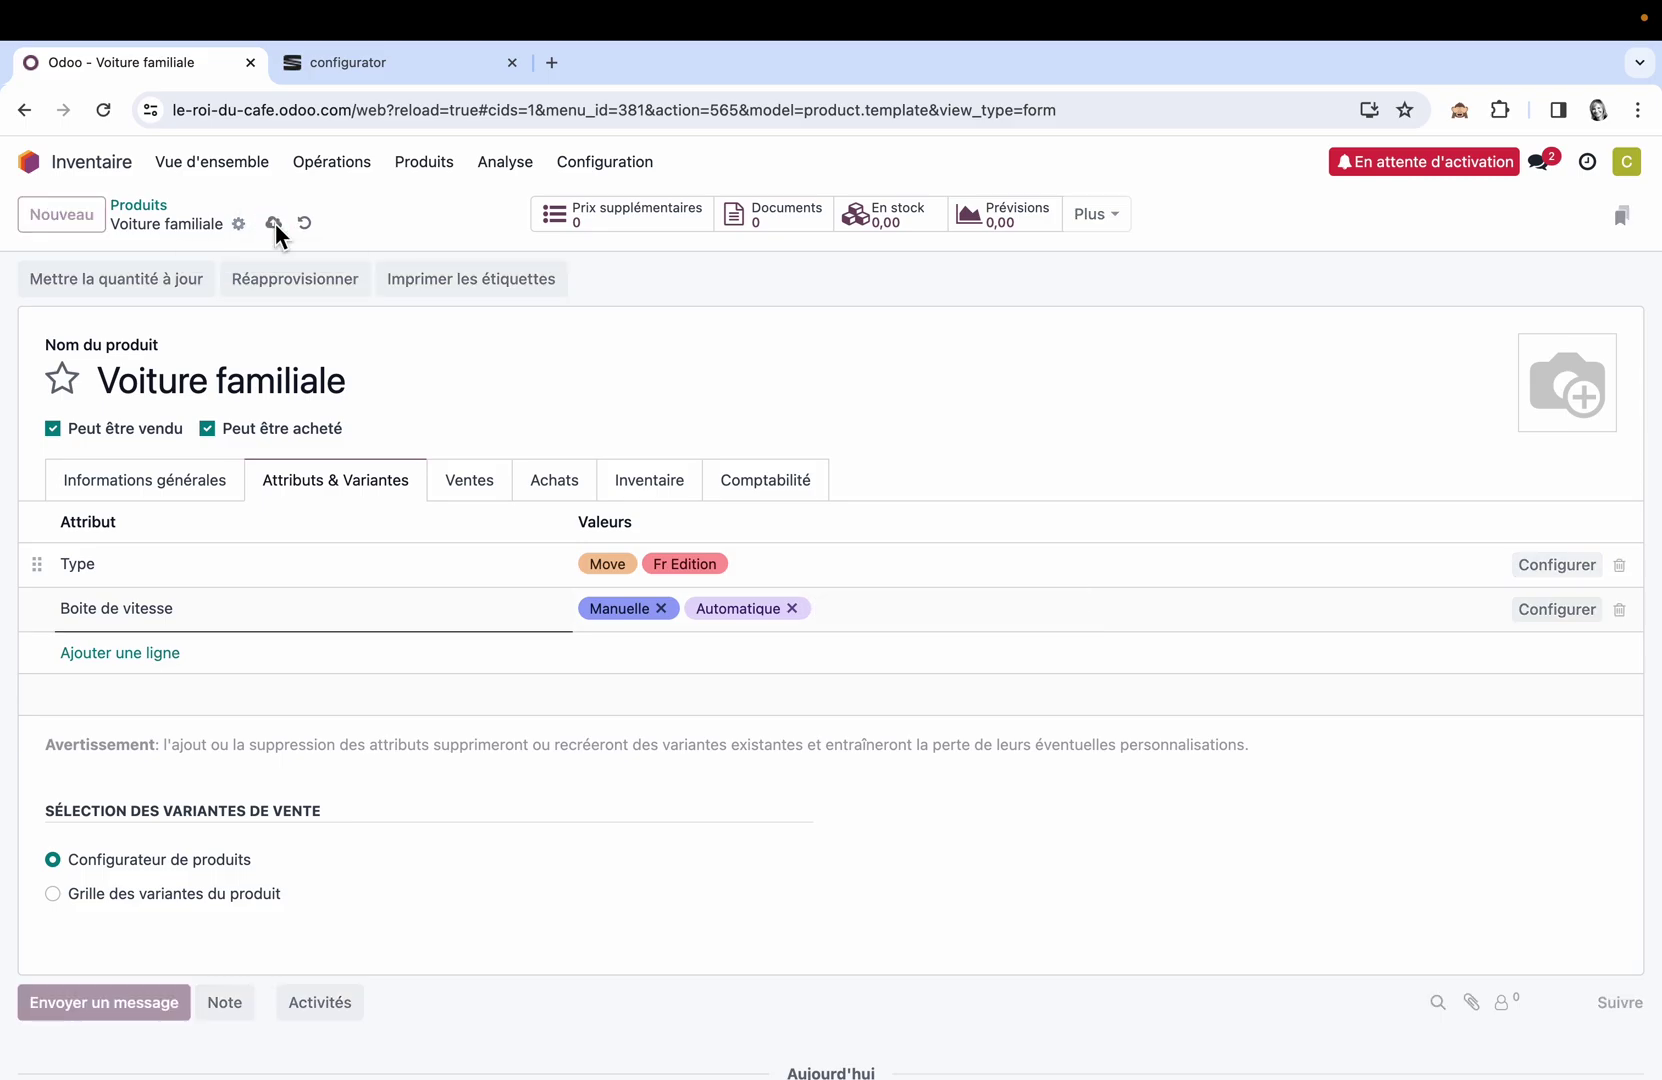
Review the value configuration of the "Type" attribute, including the extra price and exclusions for "Move", and return to the product
click(1557, 566)
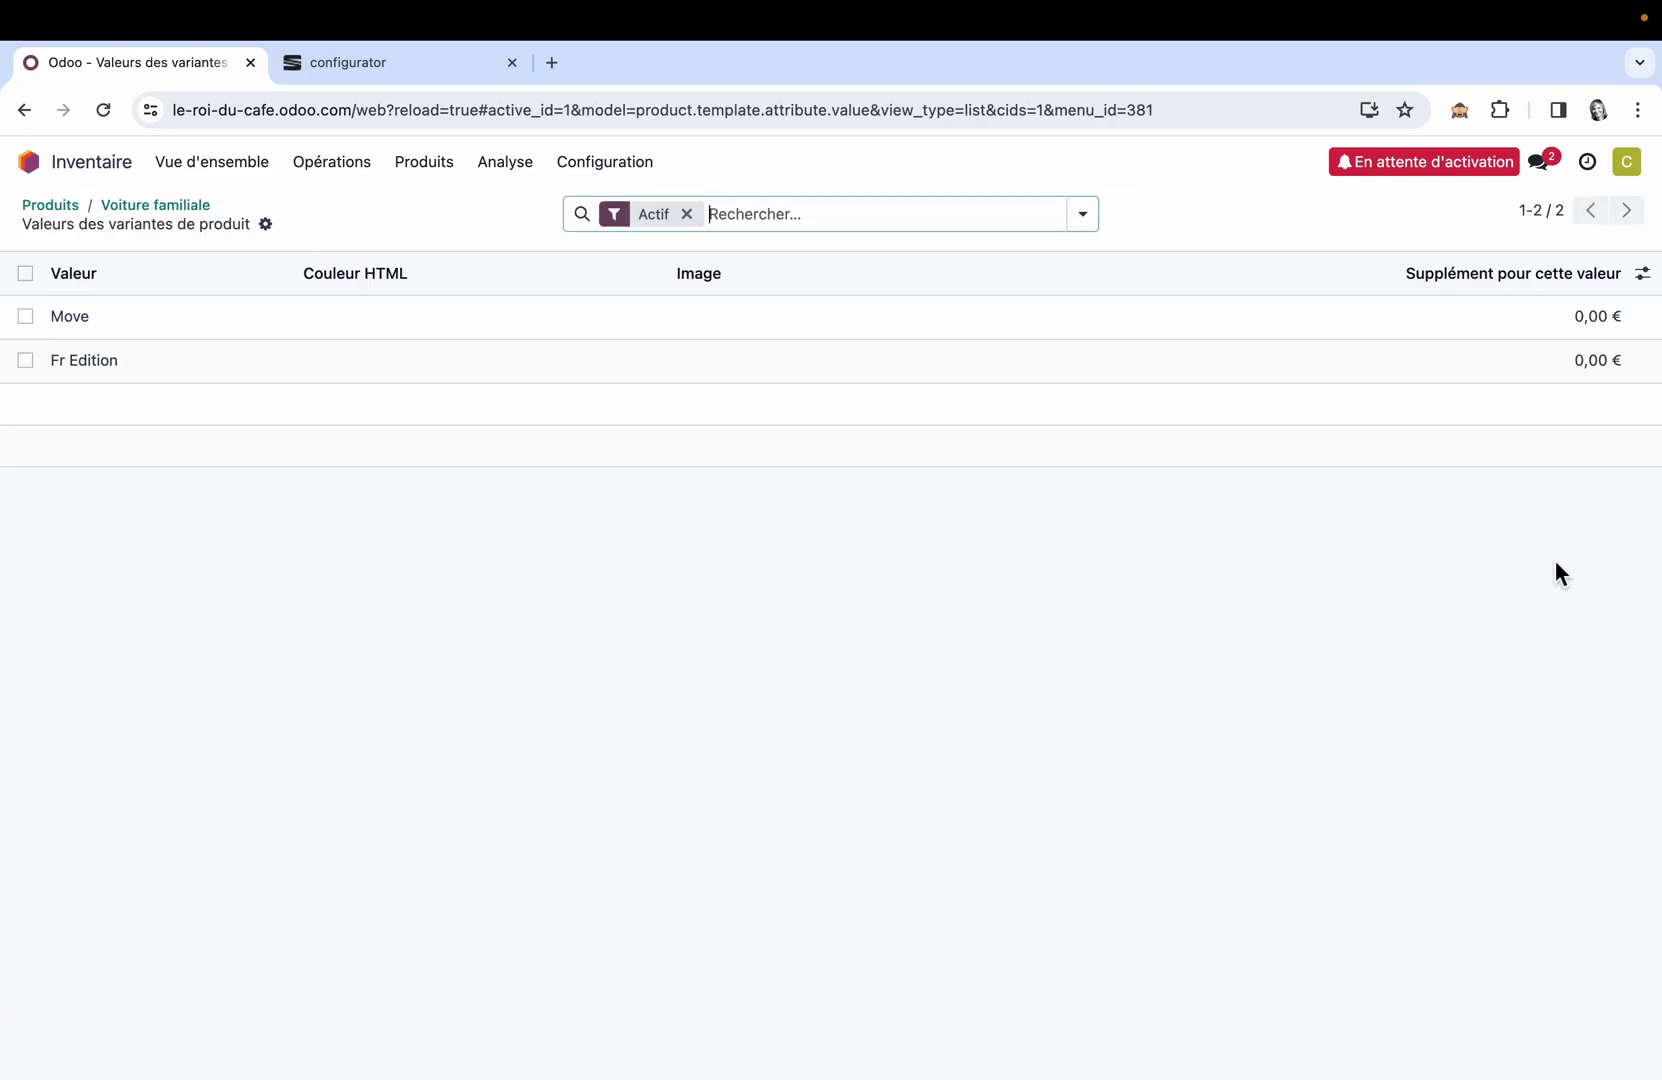
click(80, 332)
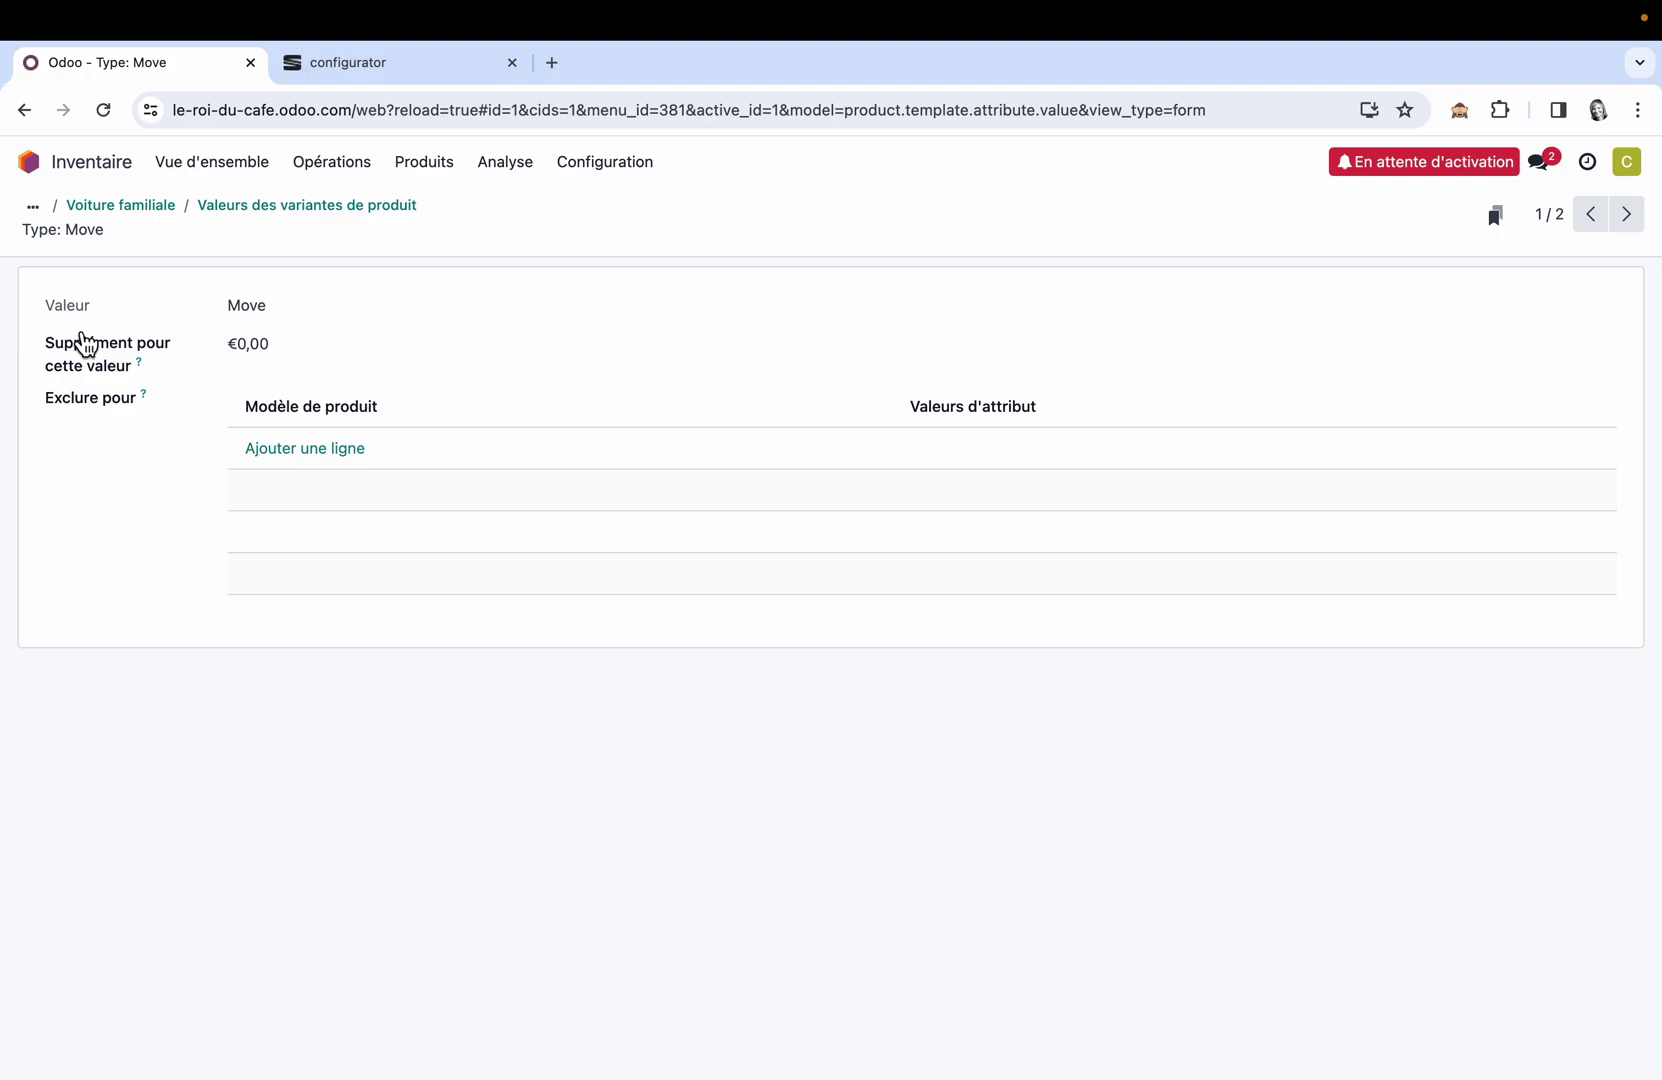
click(230, 205)
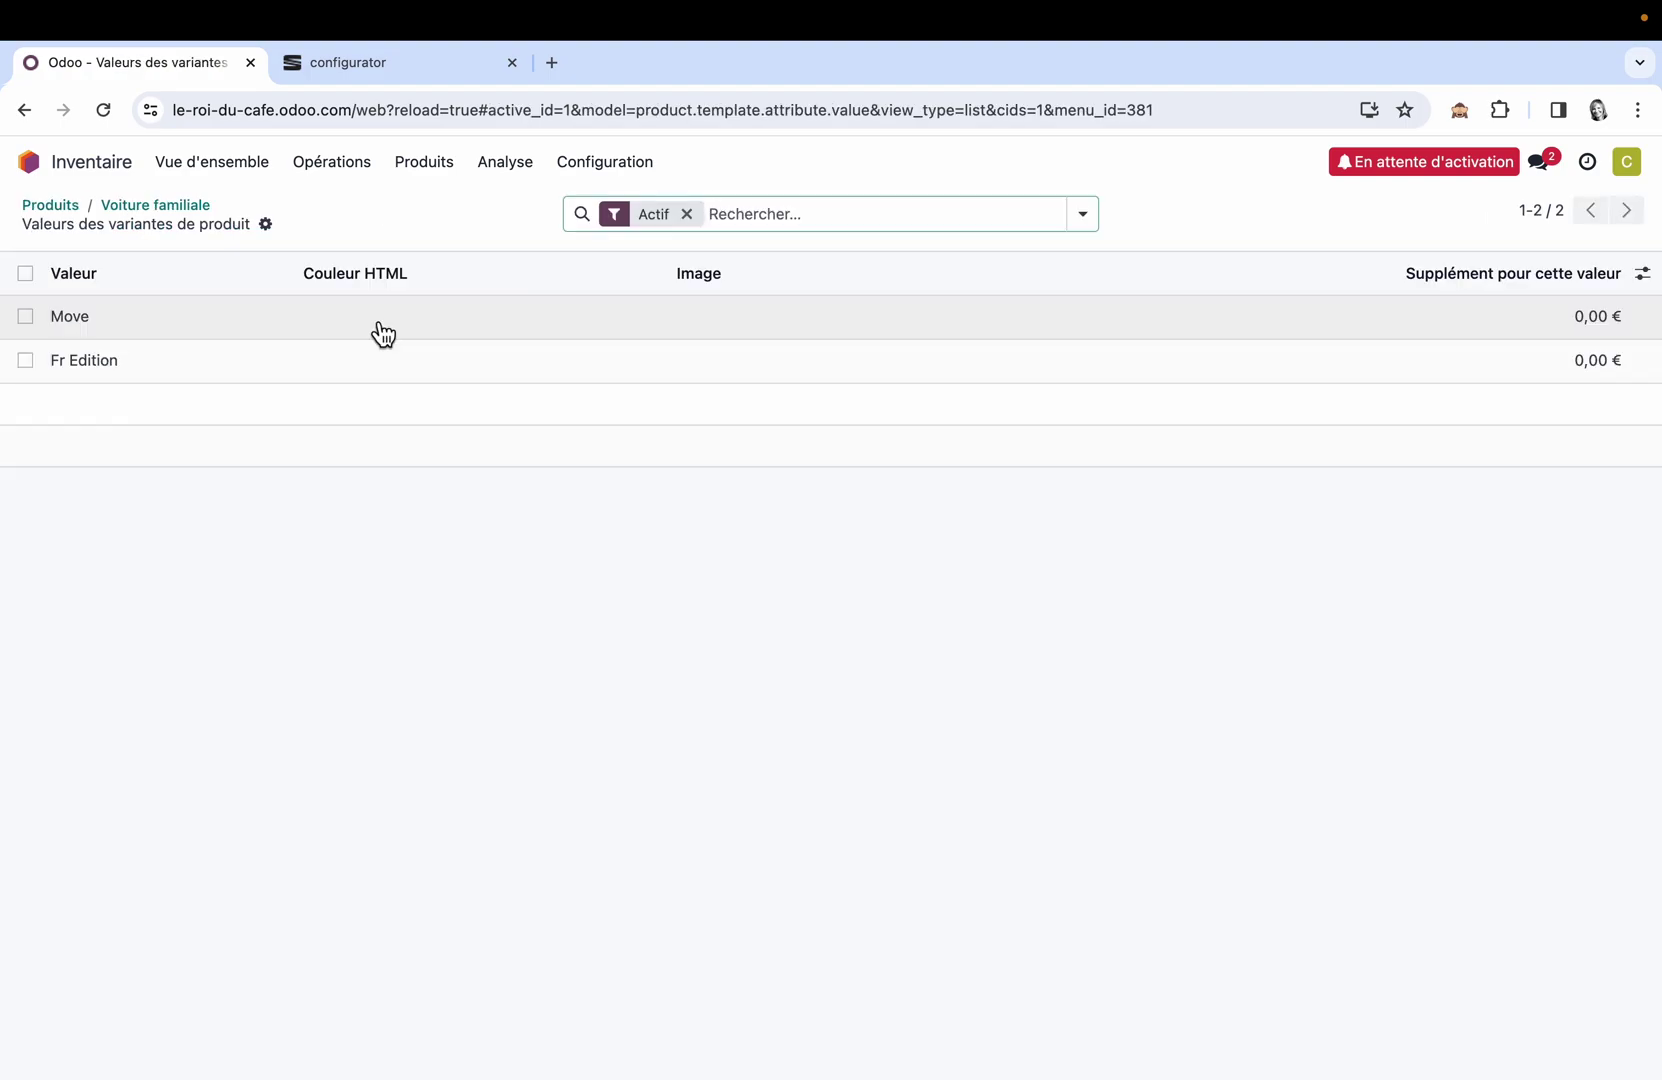
click(166, 210)
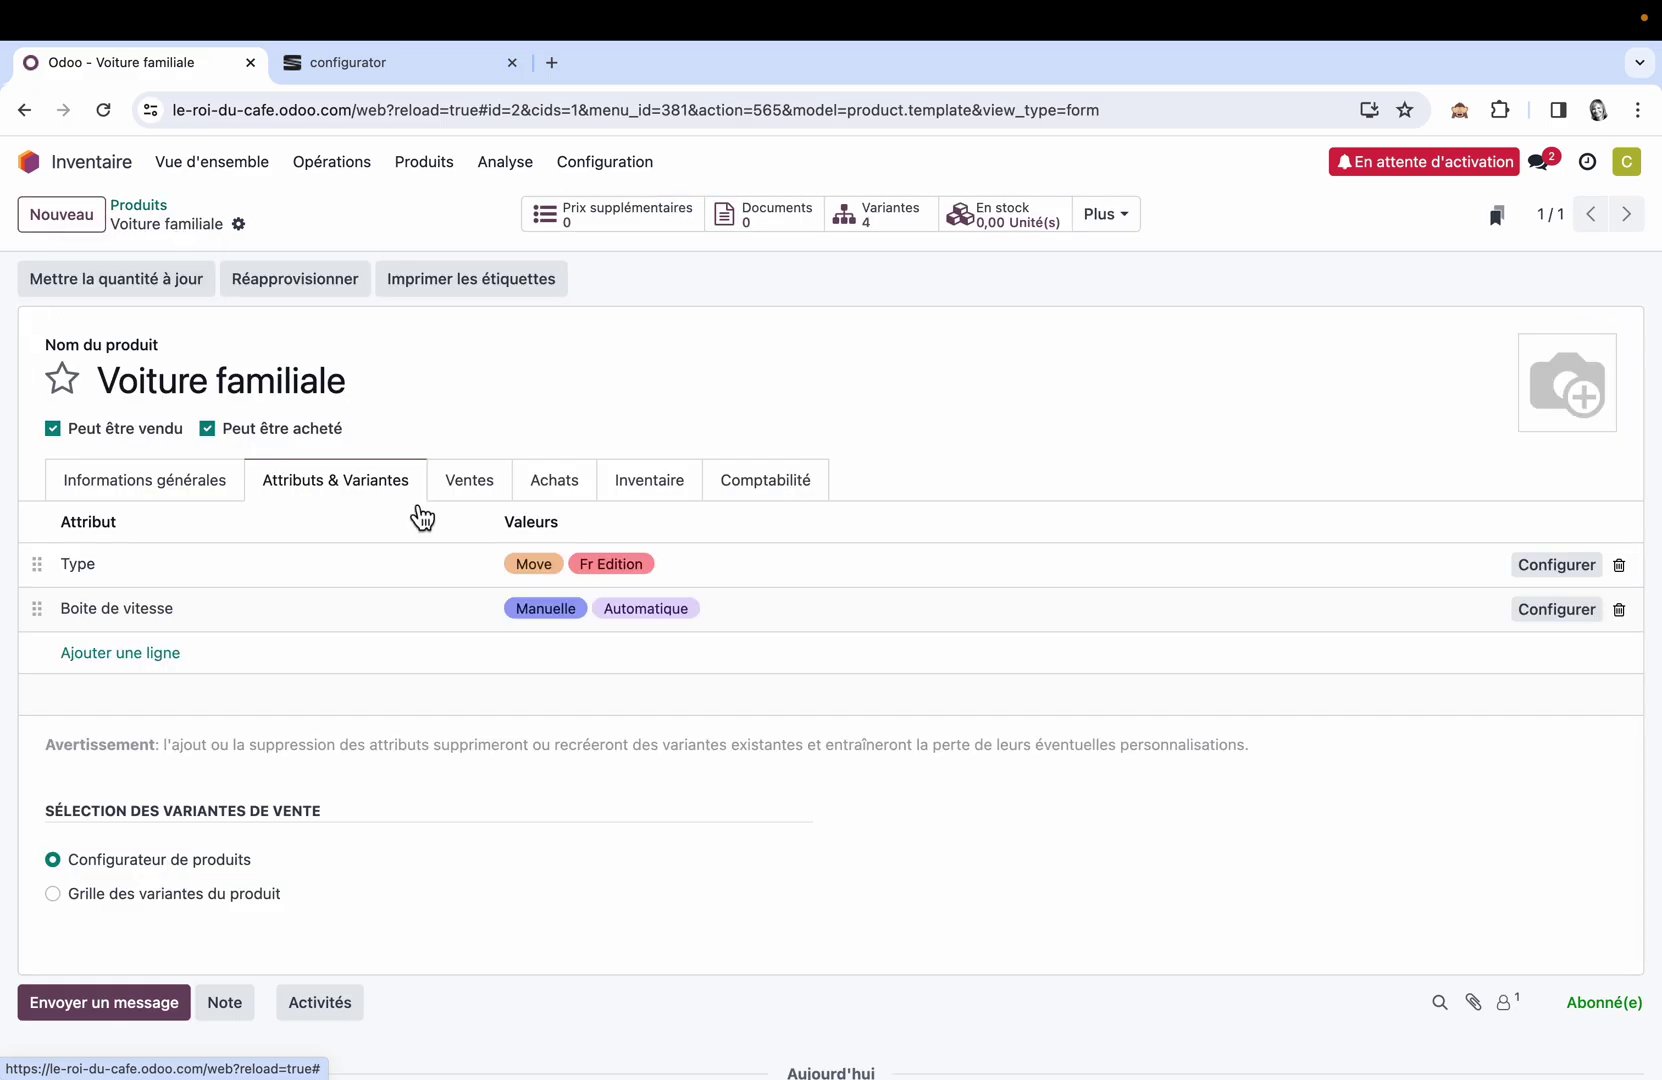
Enable the product's "Réapprovisionner sur commande (MTO)" route, add the new vendor "Fournisseur MTO", and save the product
click(689, 493)
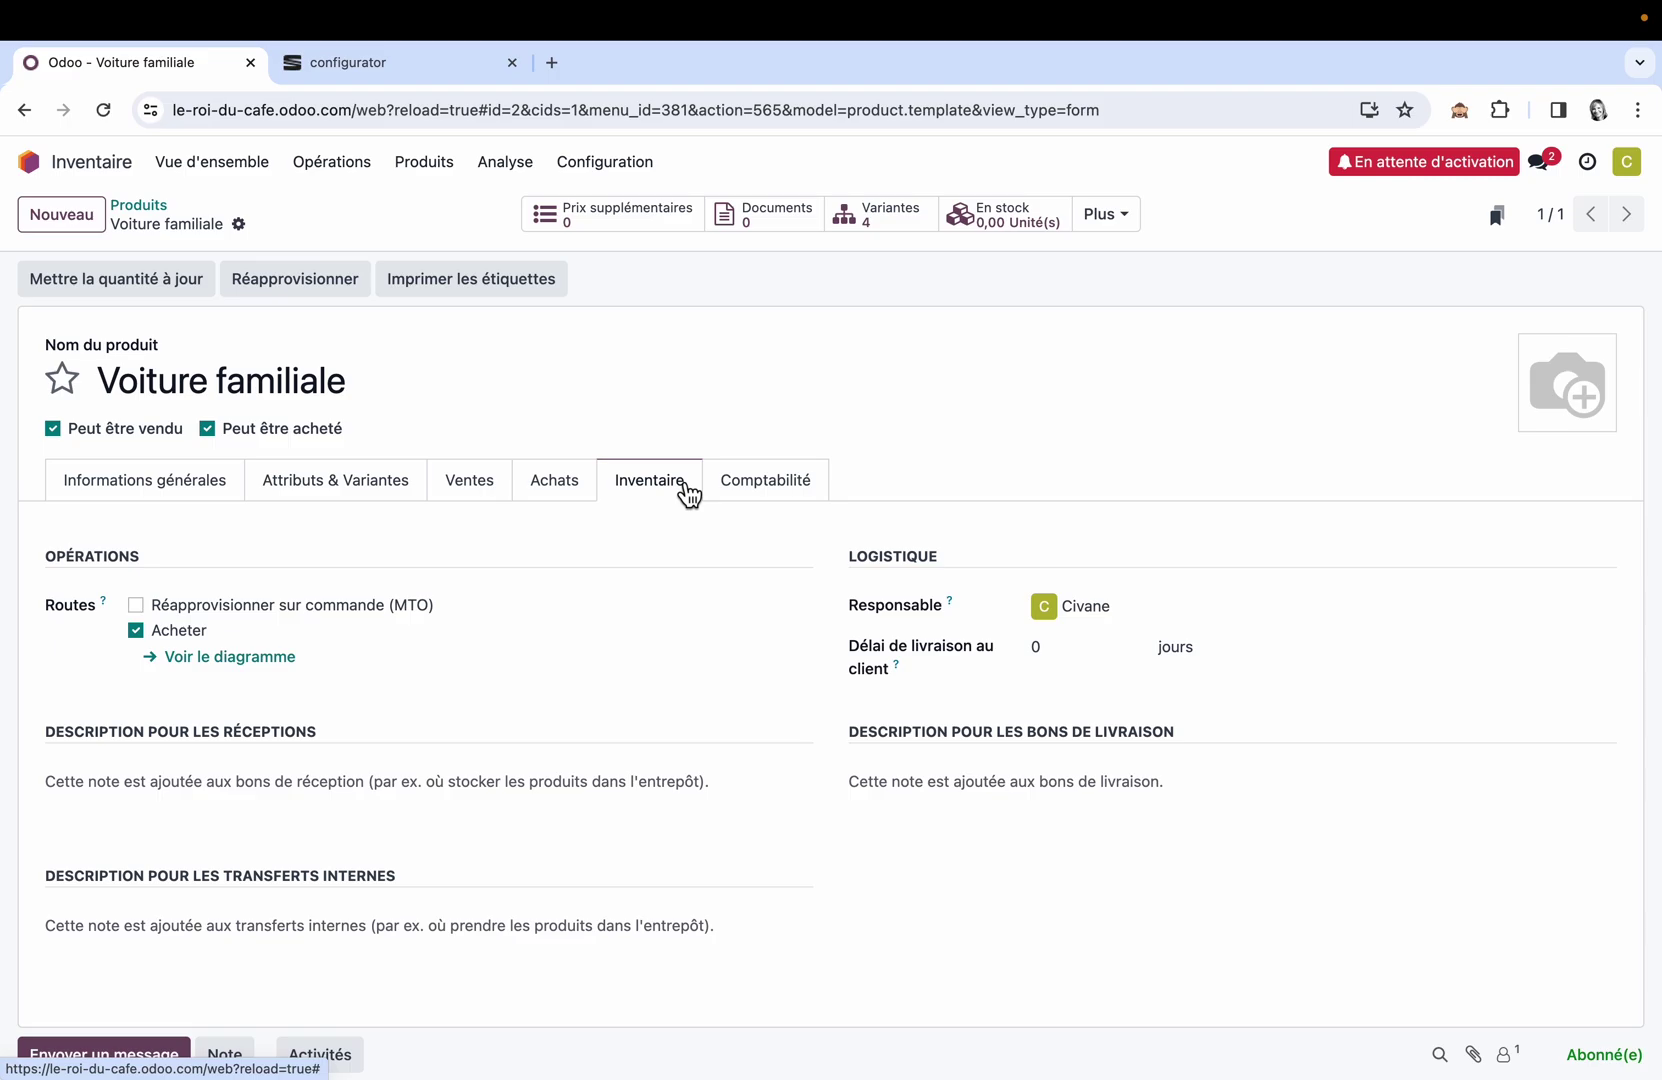
click(136, 606)
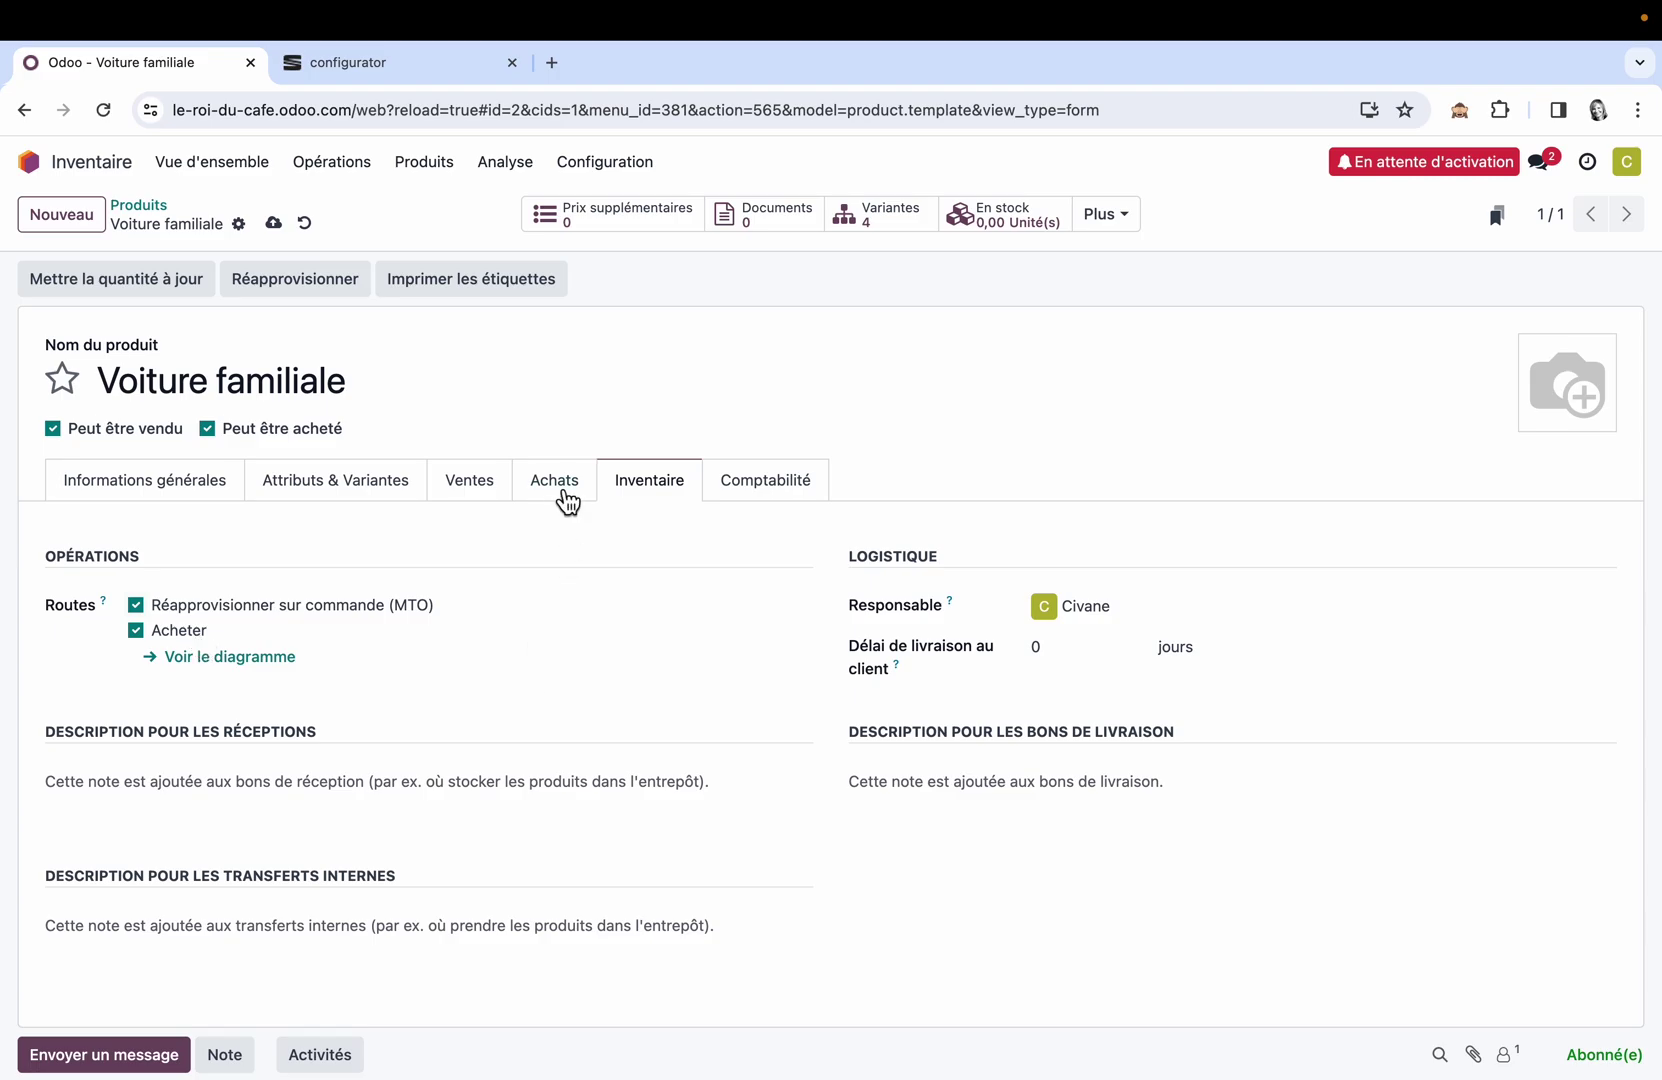
click(560, 491)
click(146, 585)
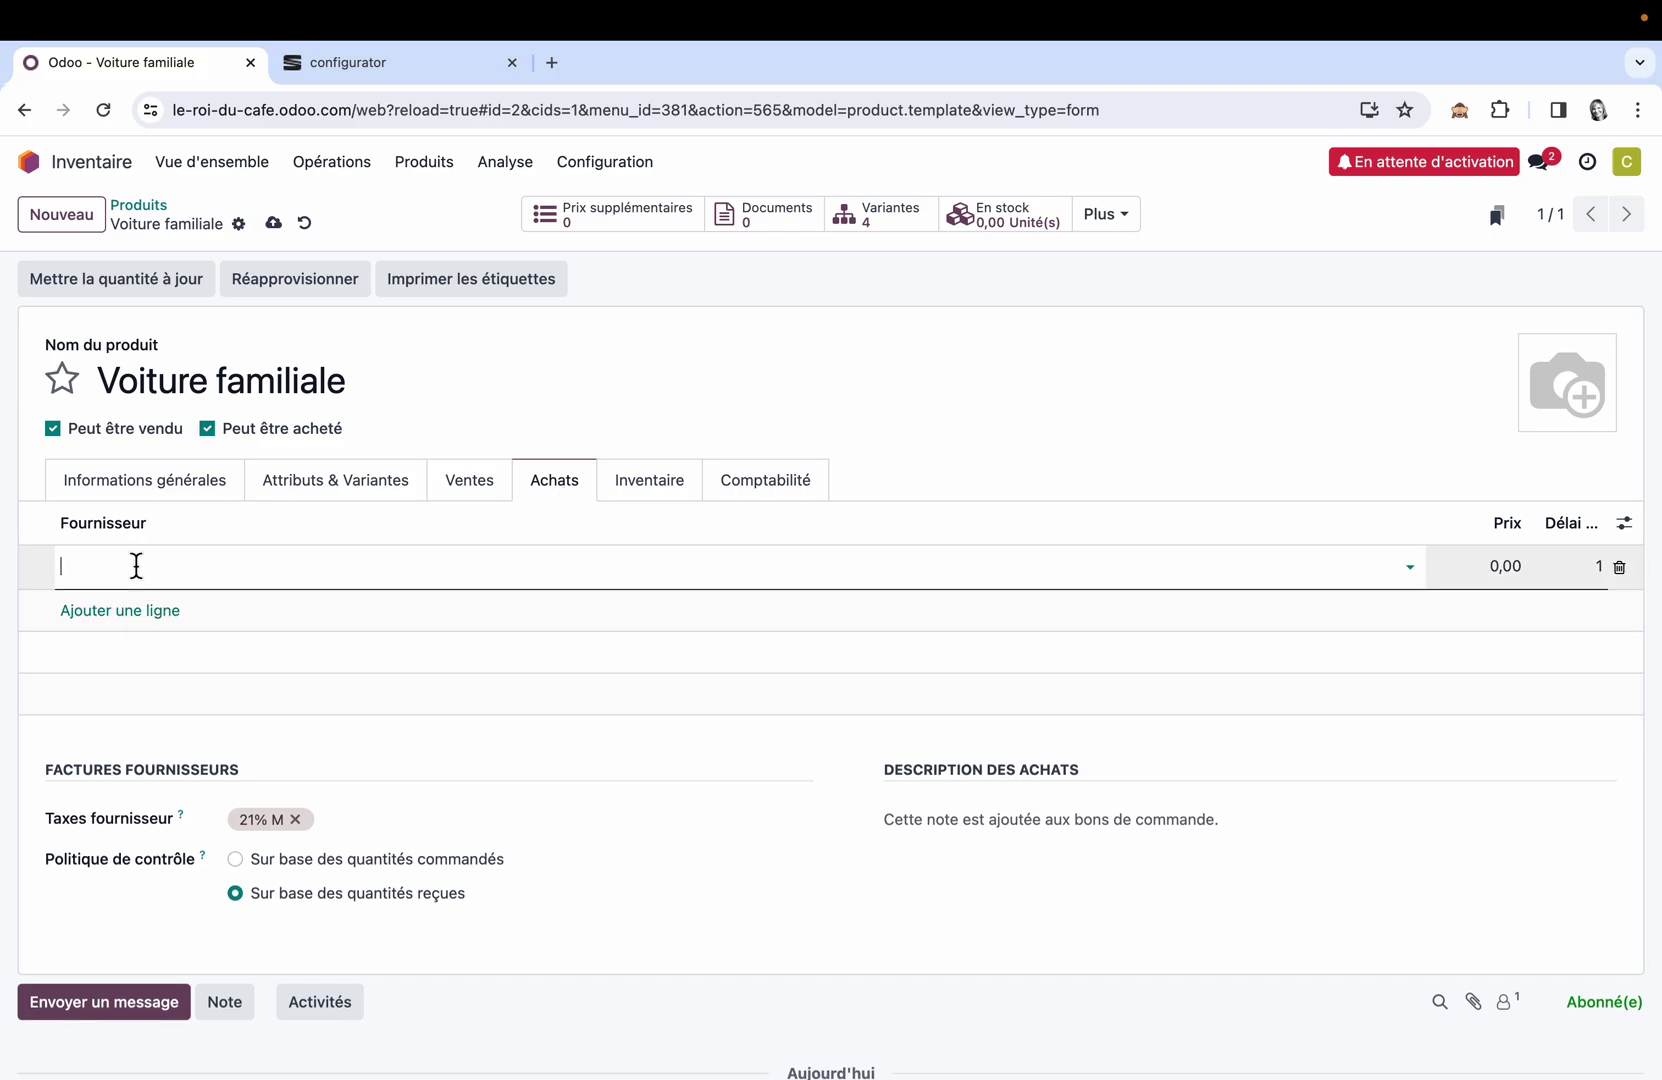
text(Fourni)
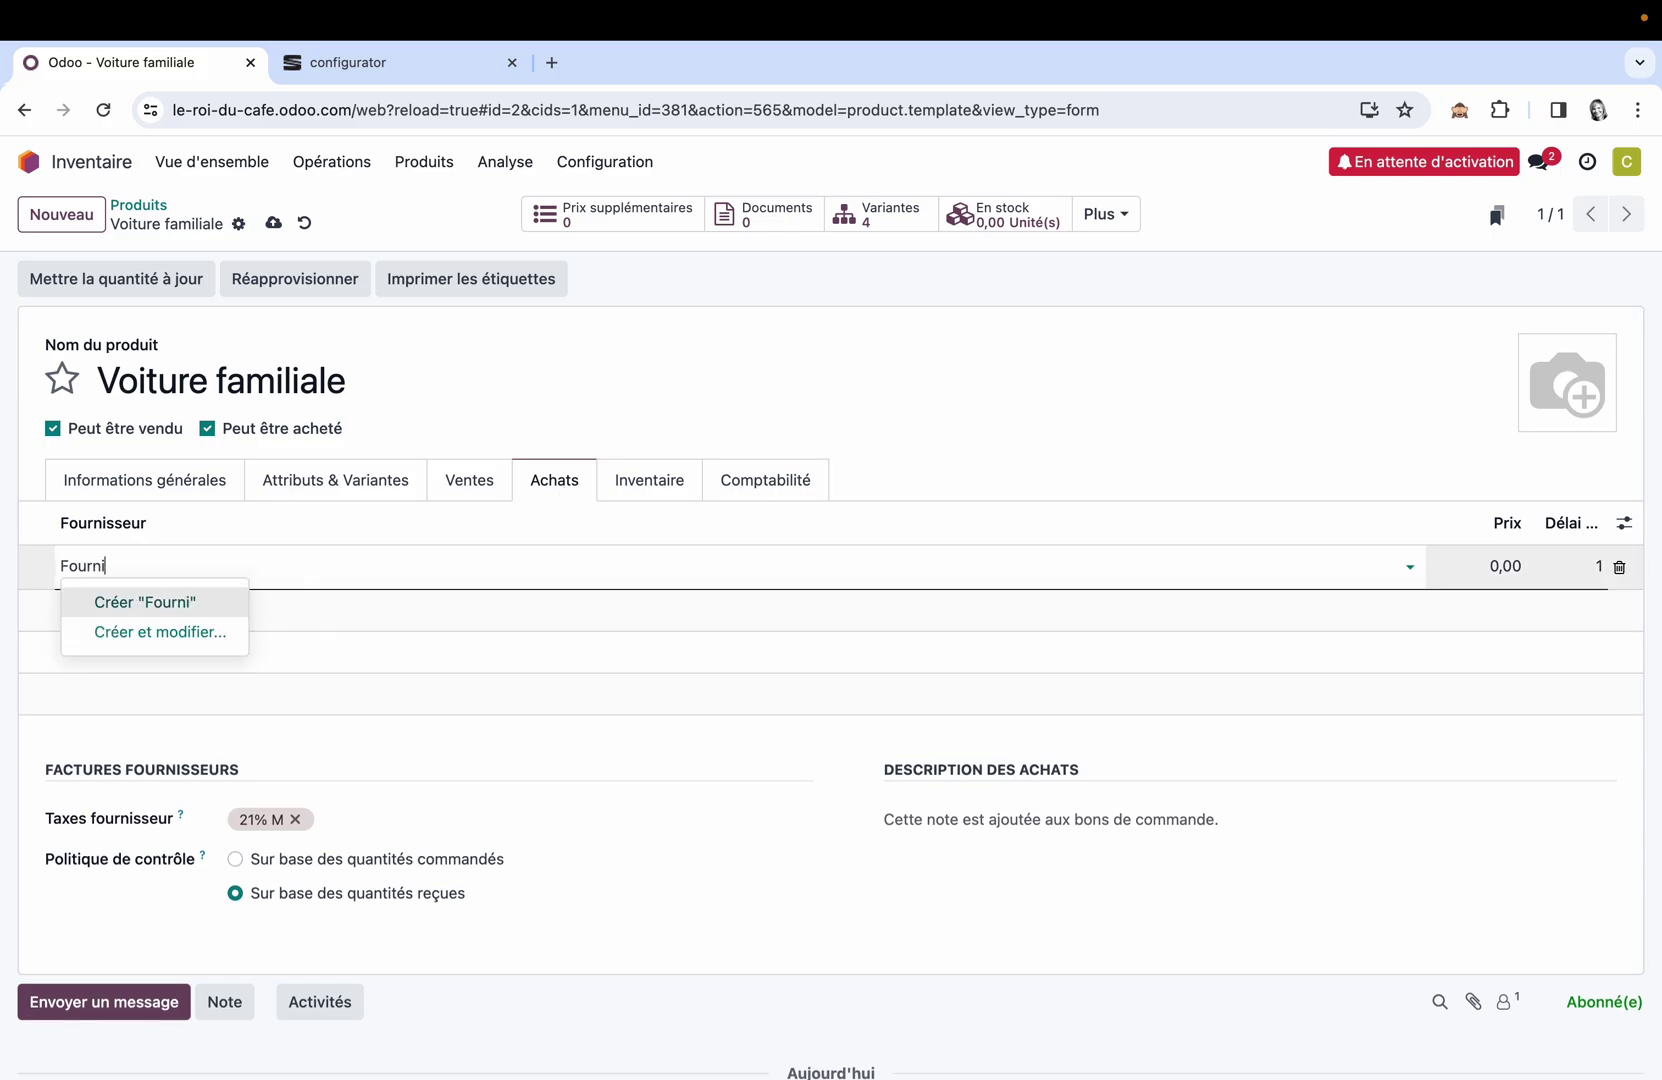
text(sseur MTO)
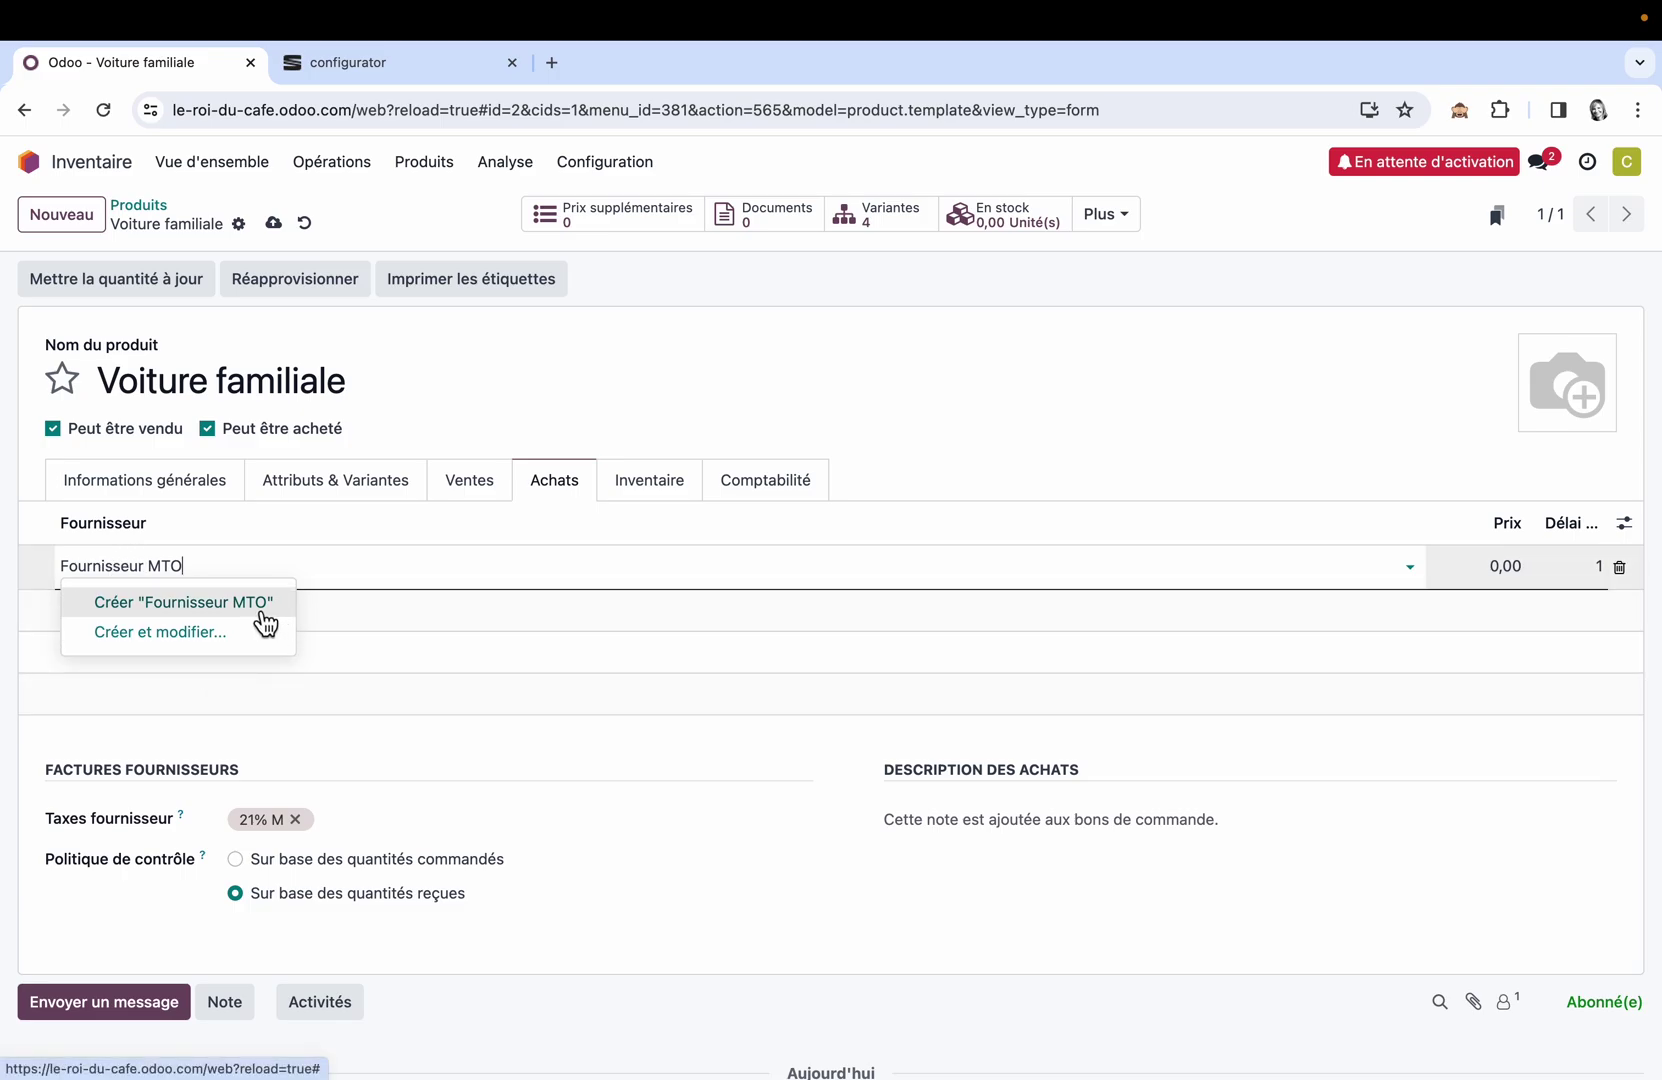
click(263, 608)
click(273, 223)
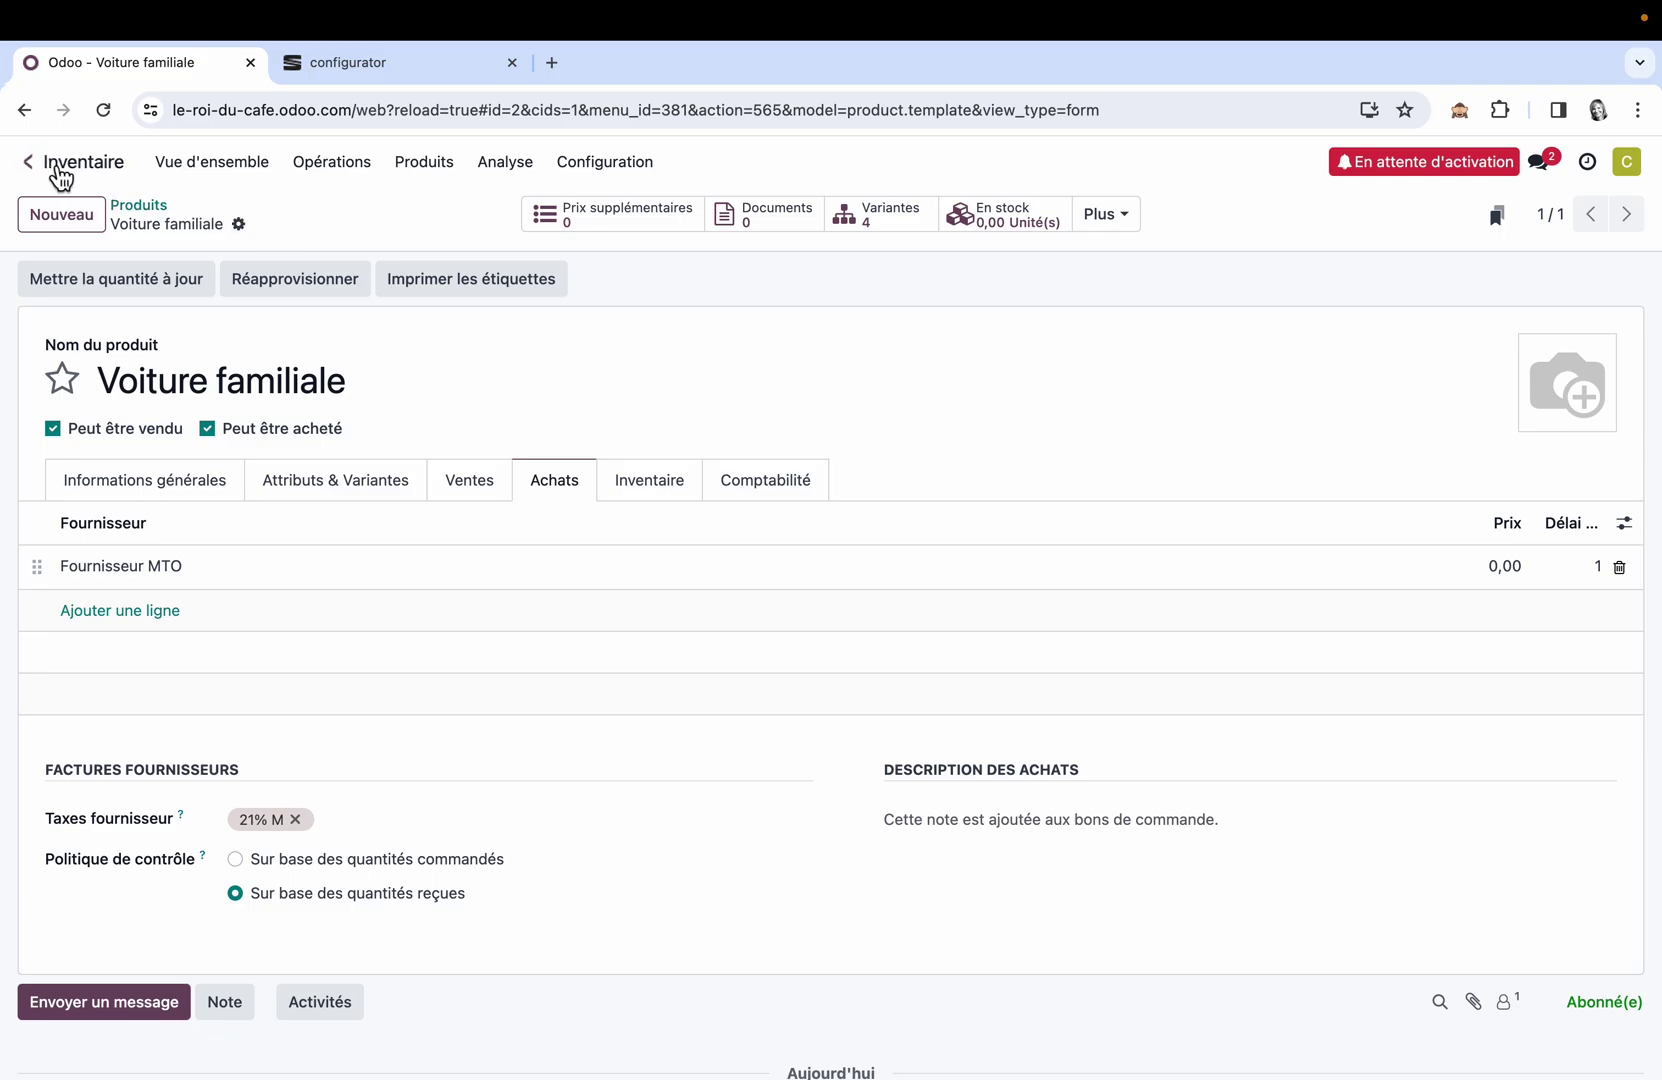
Create a new quotation in Ventes for a new customer named "Client MTO"
click(57, 167)
click(1207, 347)
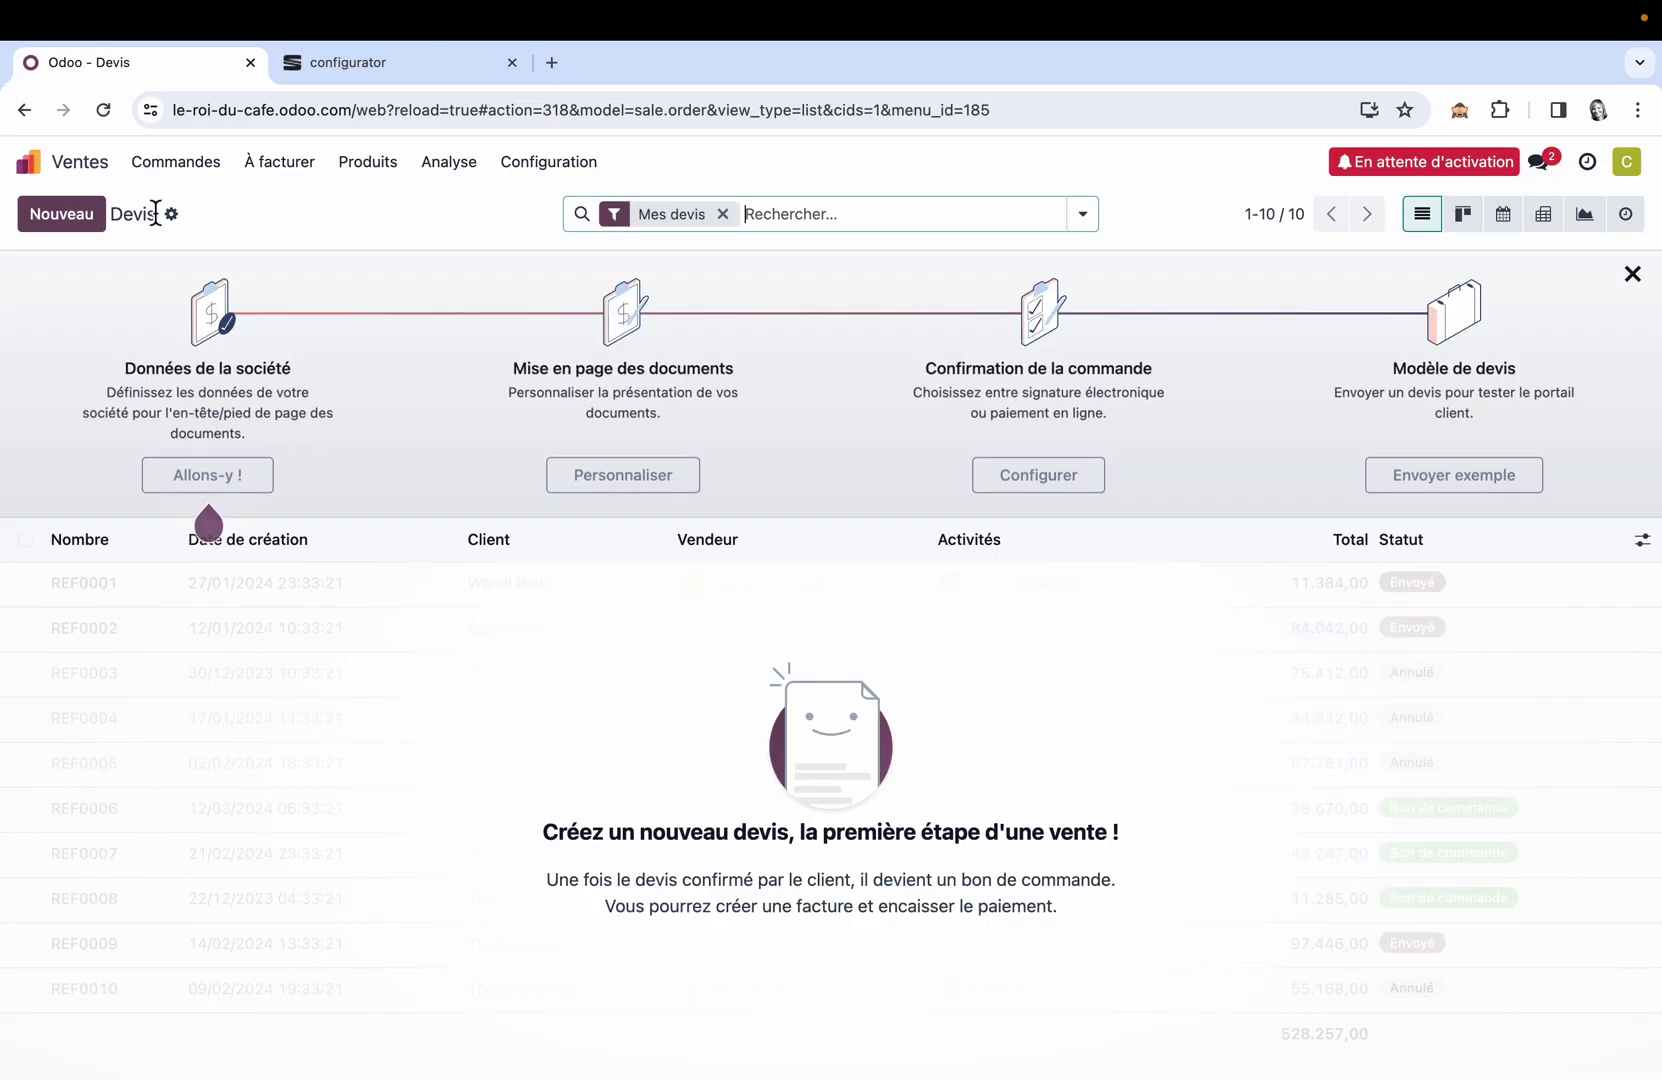
click(62, 214)
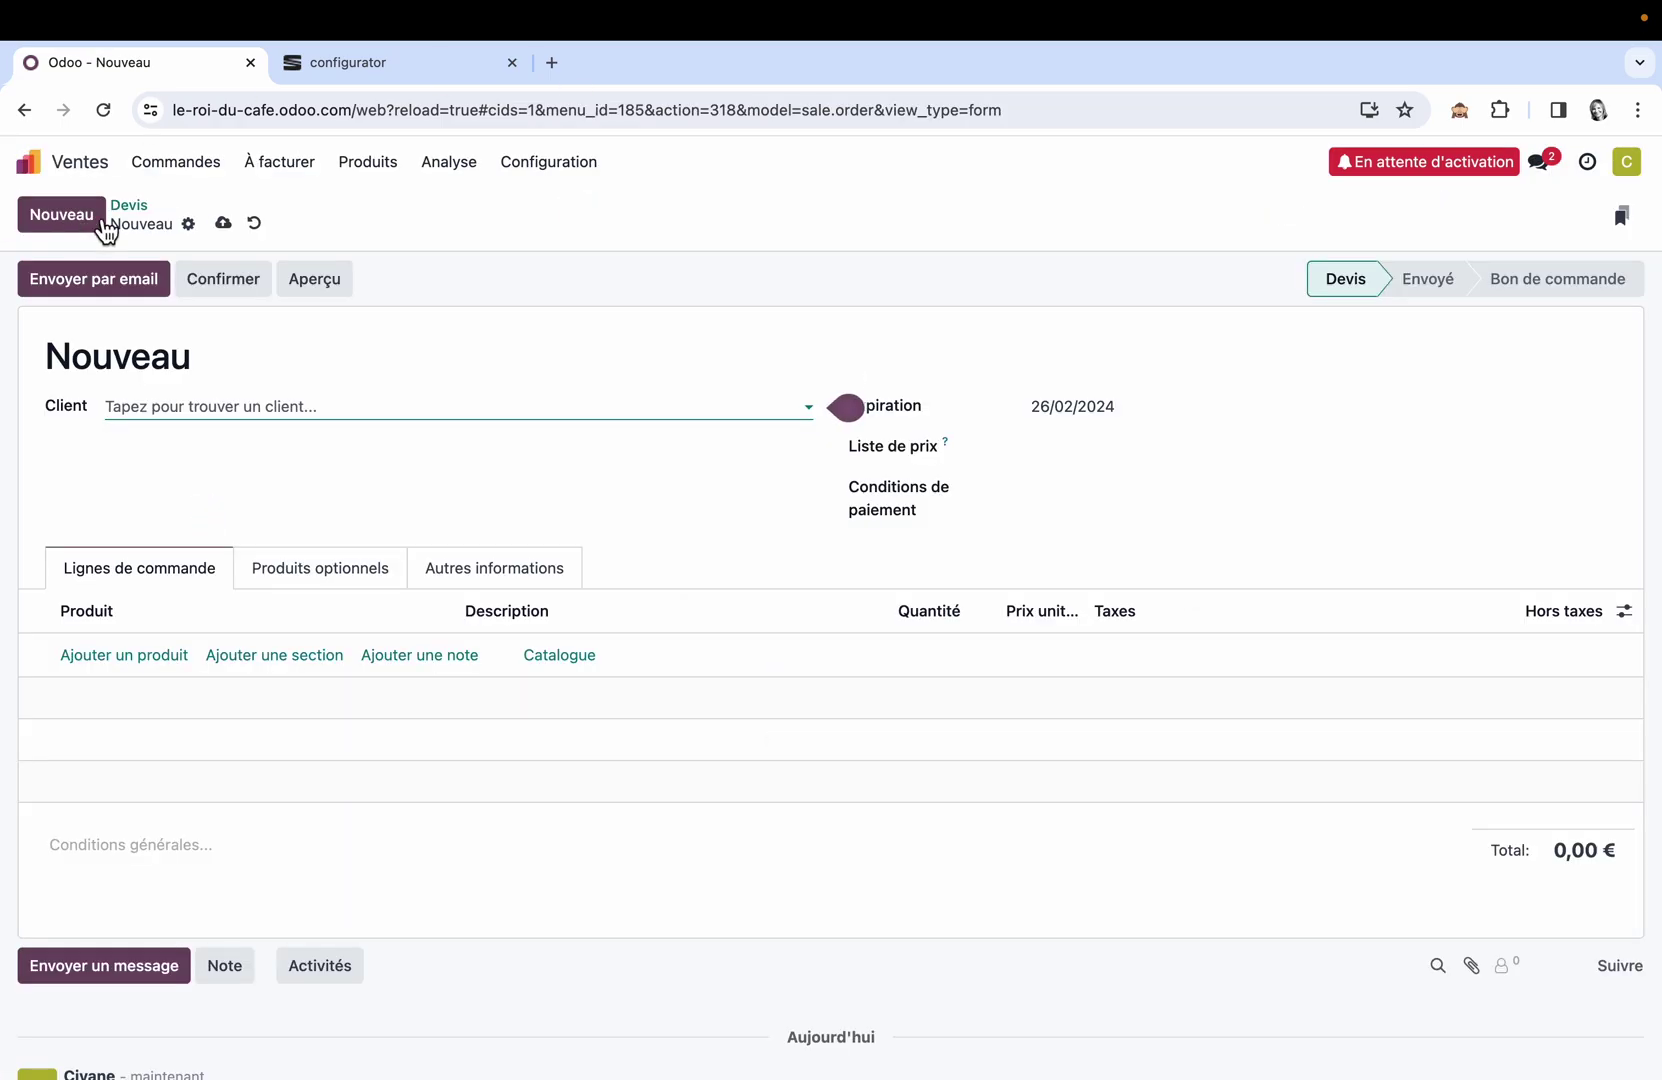
click(314, 405)
text(Client )
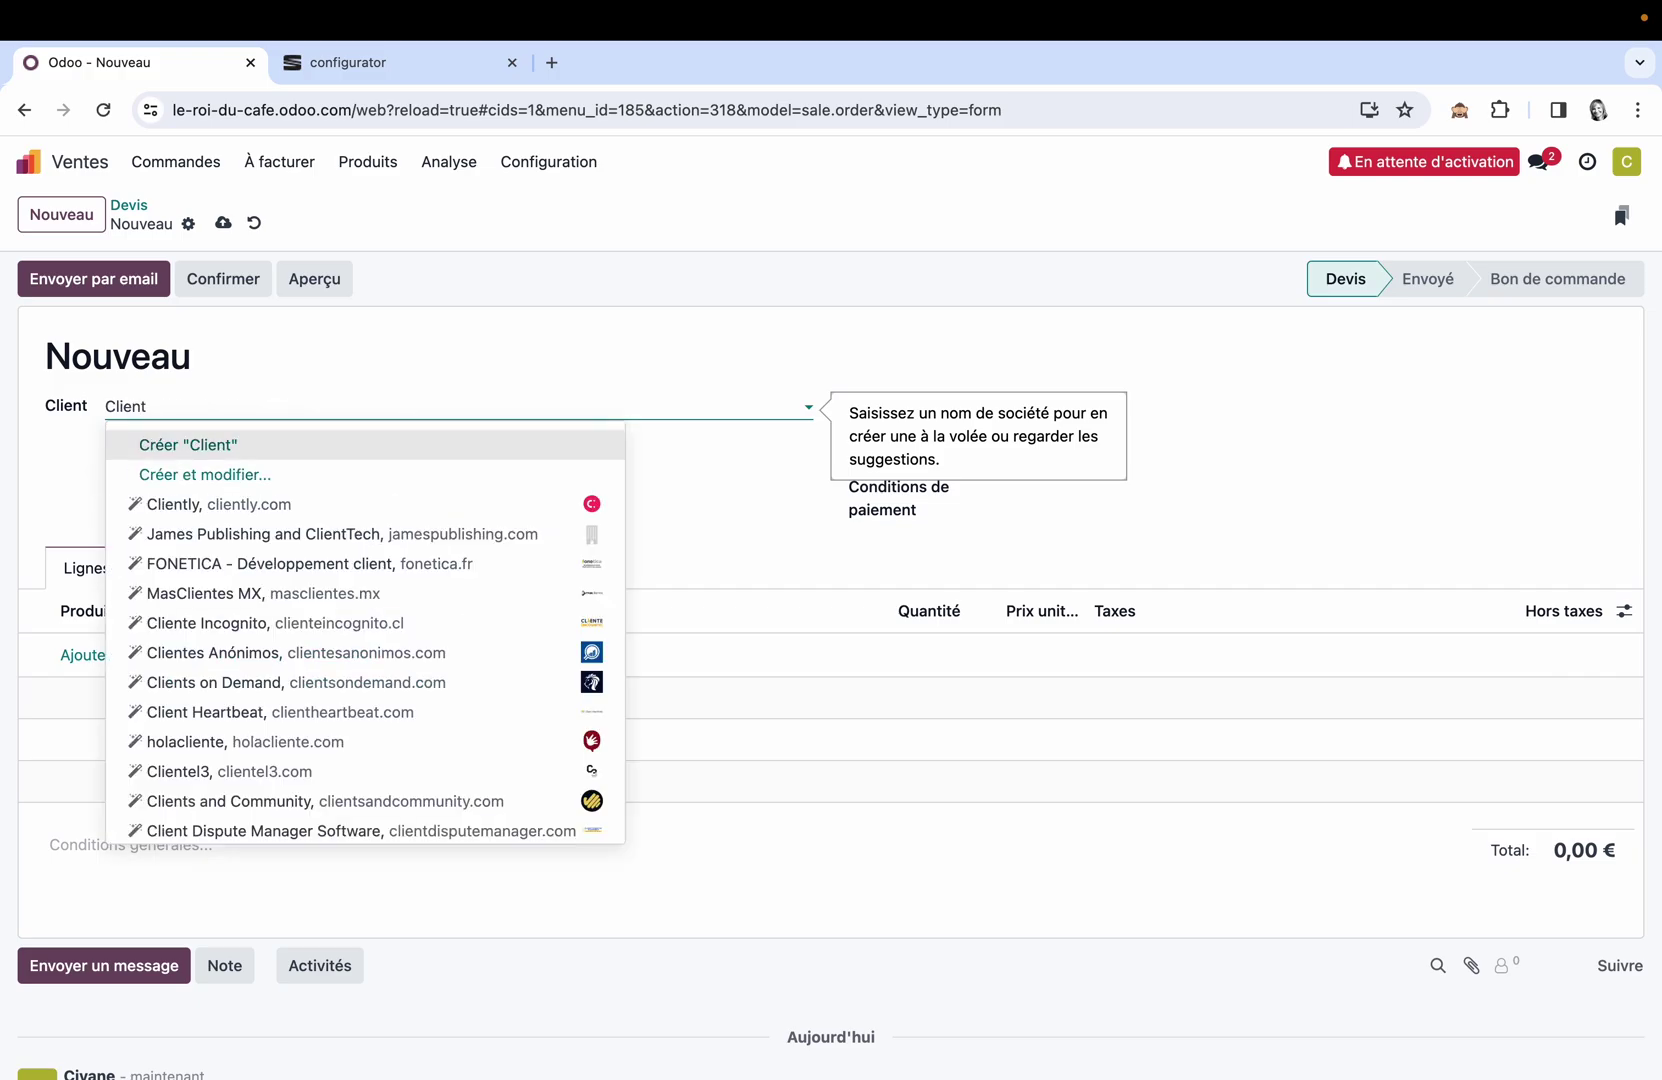
text(MTO)
key(Escape)
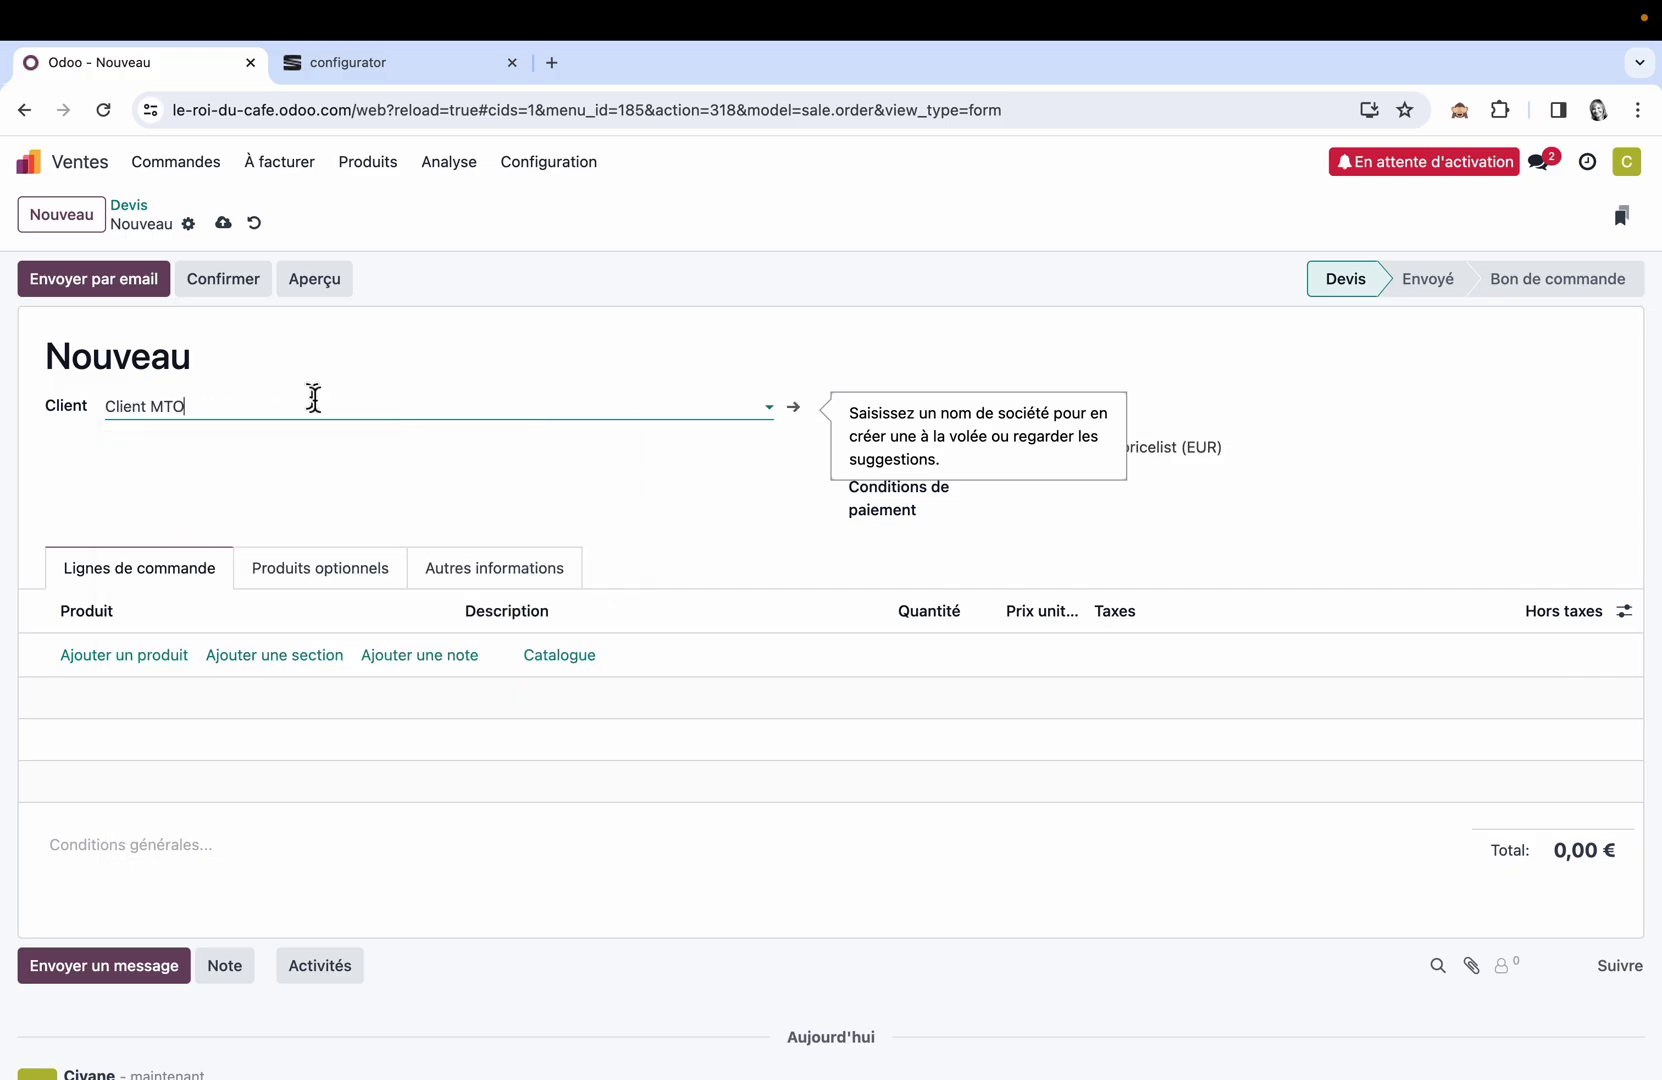
Add "Voiture familiale" to the quotation configured as "Fr Edition" and "Automatique", and check the line's availability forecast
click(124, 654)
text(voit)
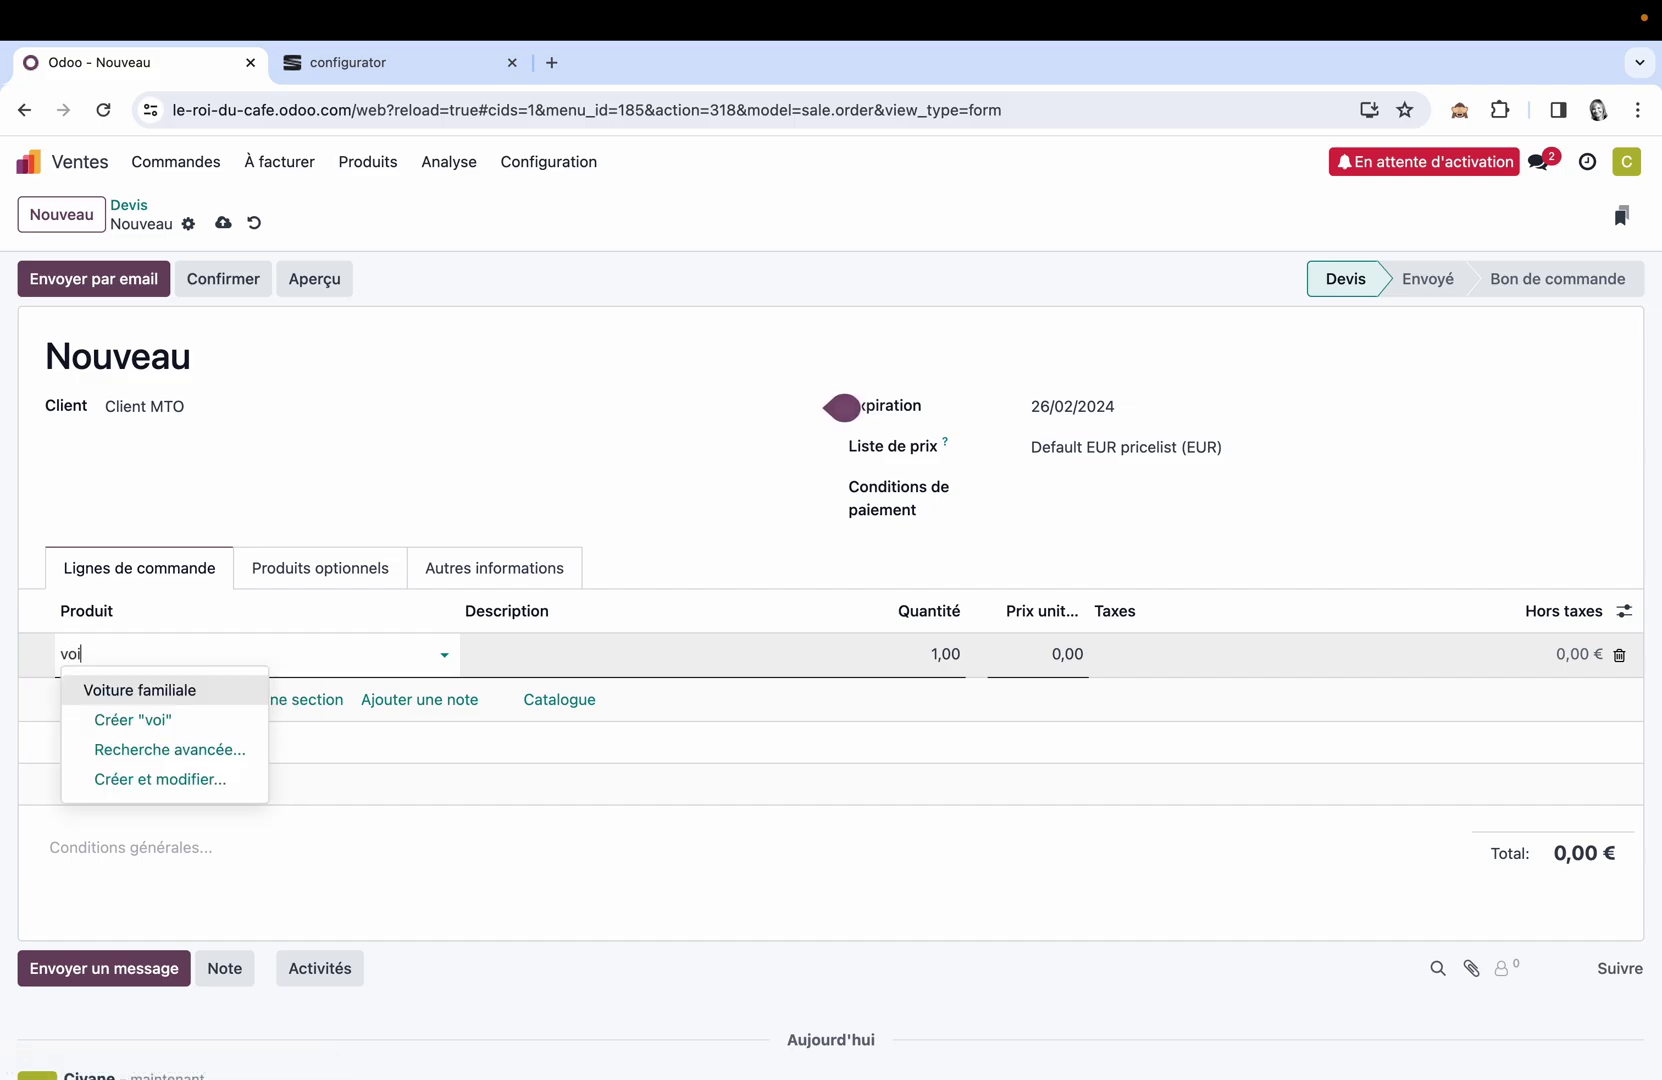
click(170, 697)
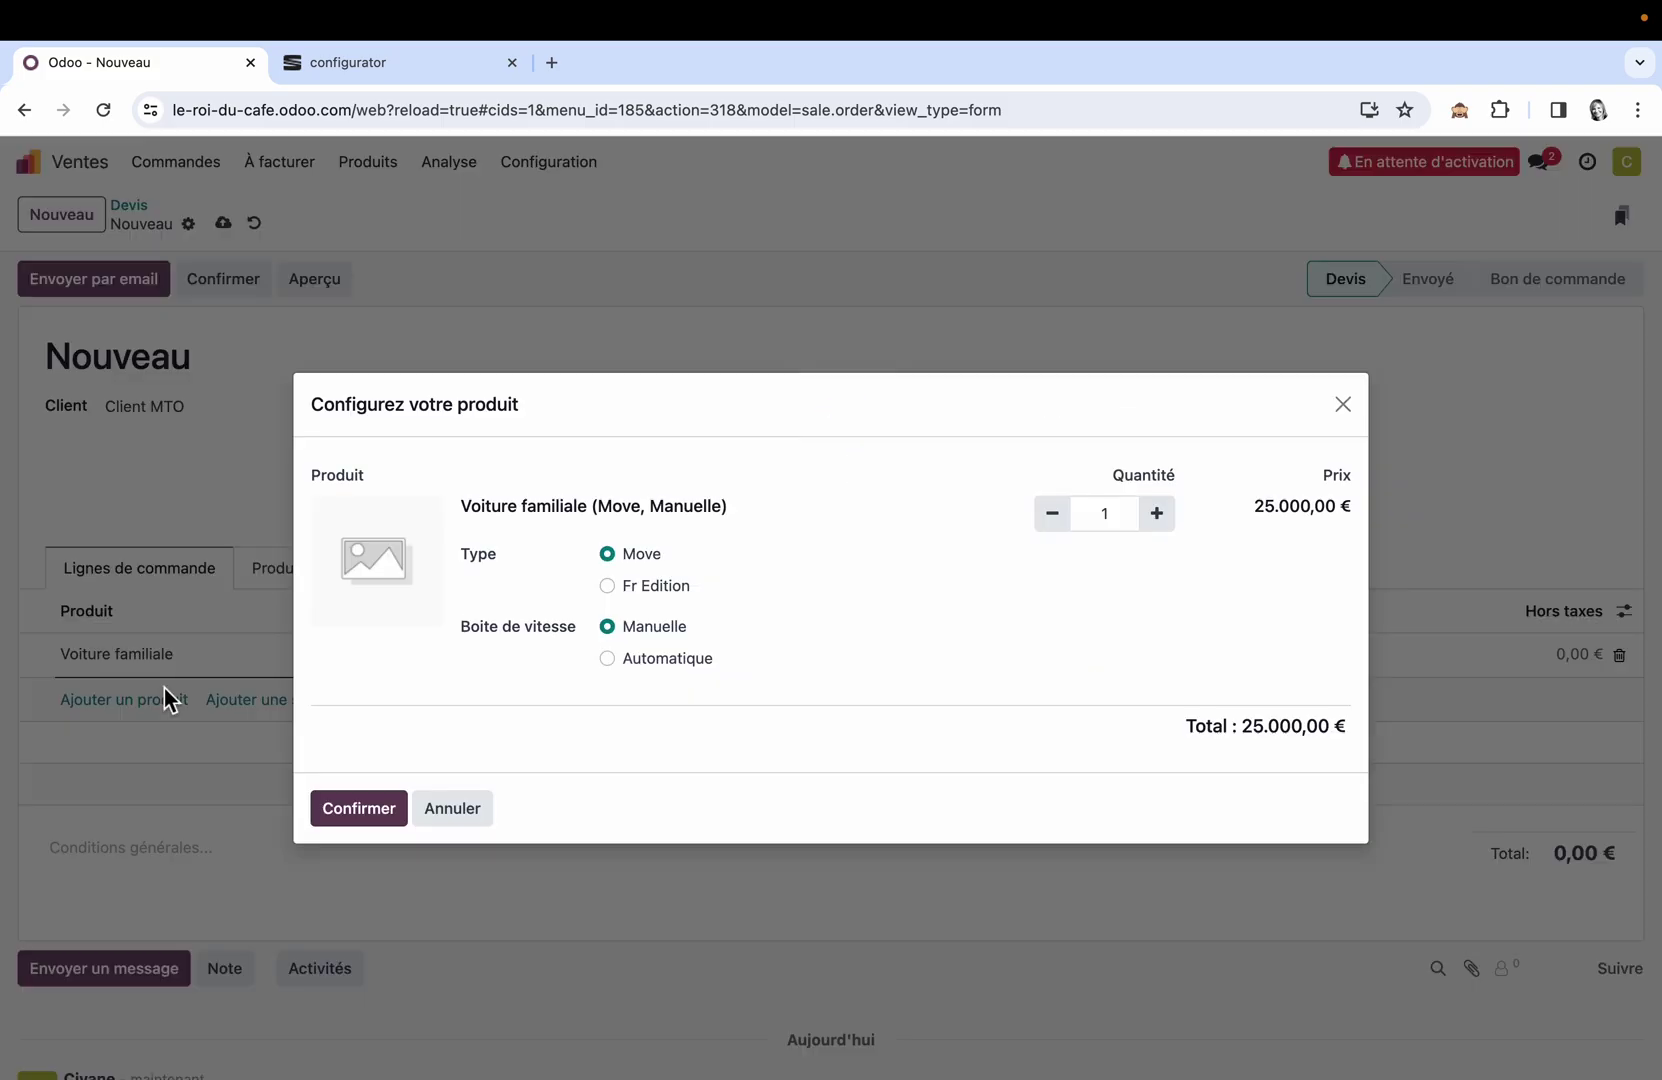
click(610, 588)
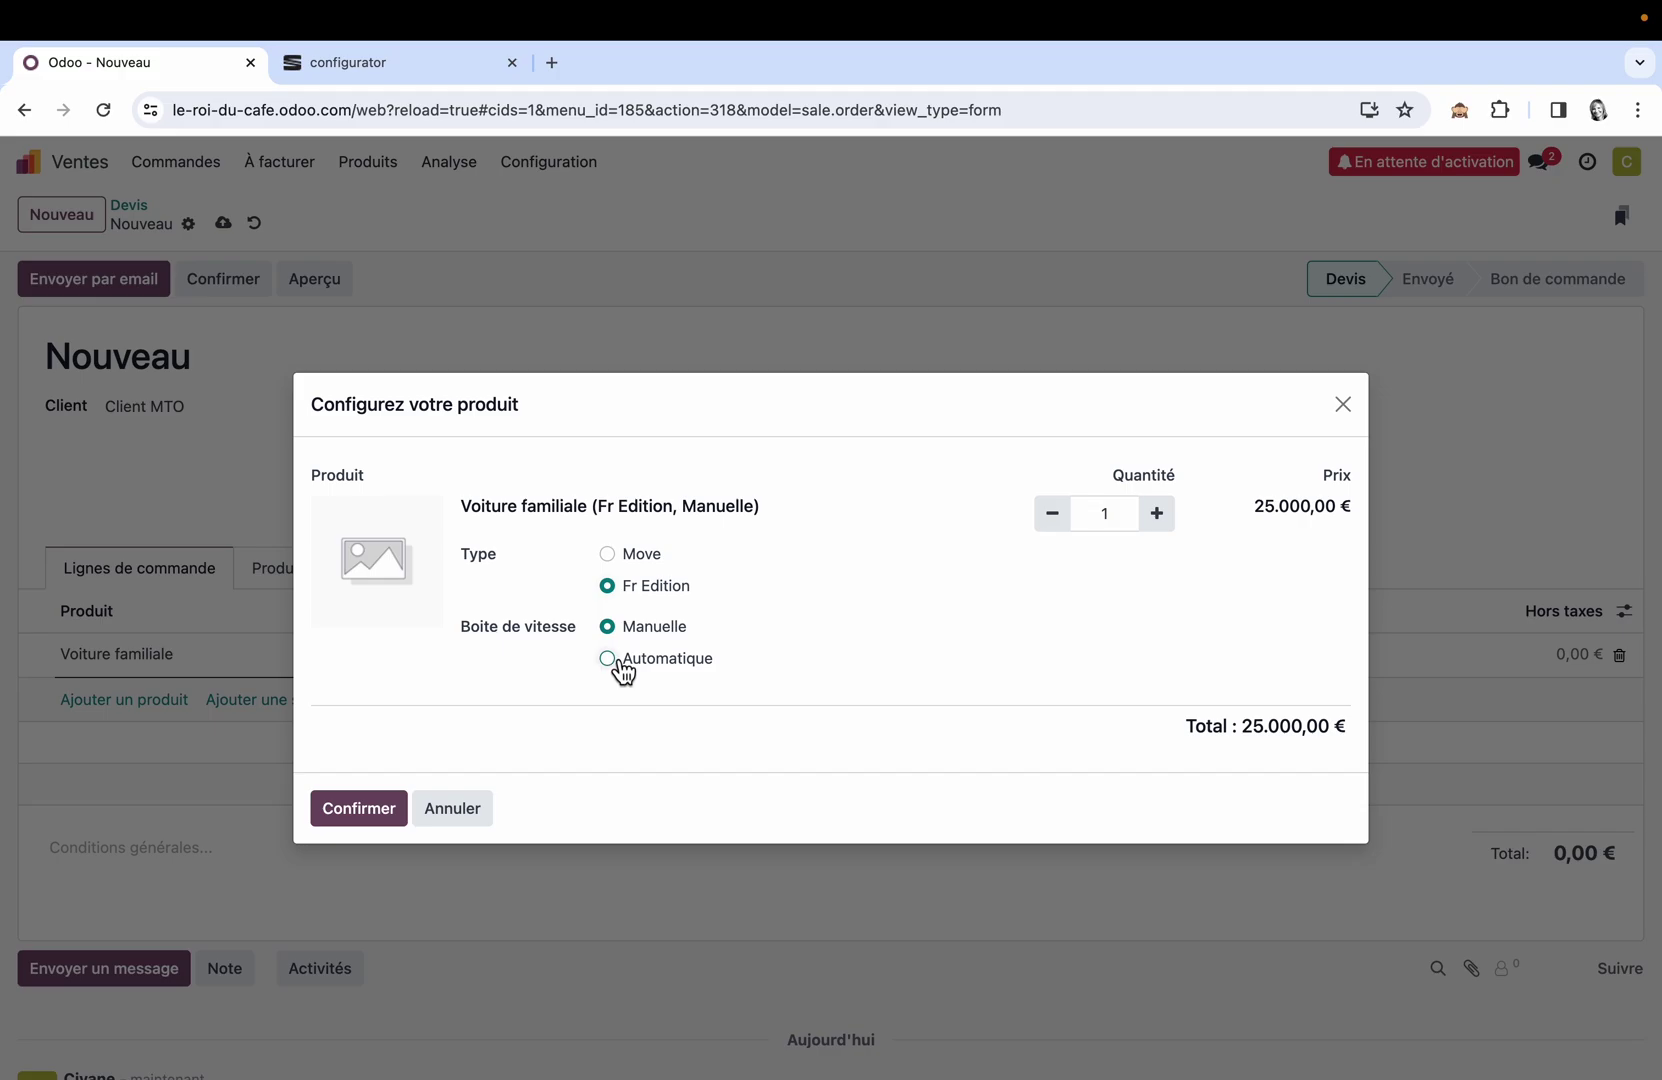
click(619, 665)
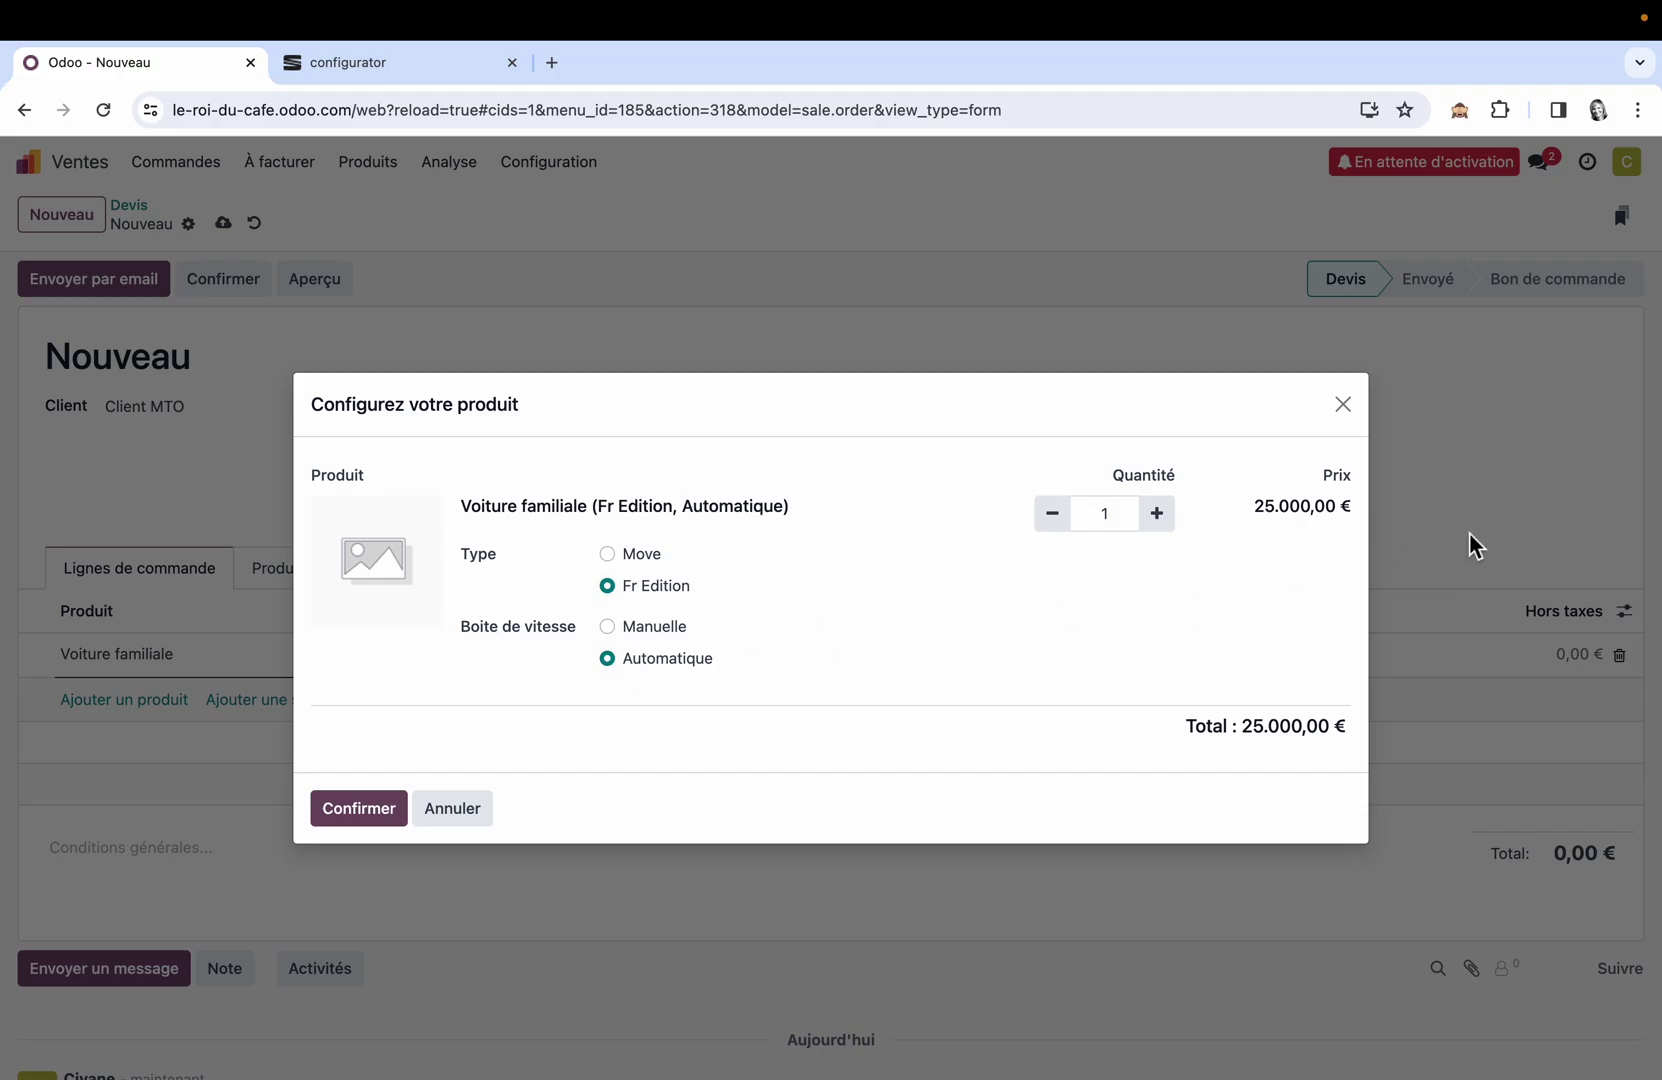
click(357, 812)
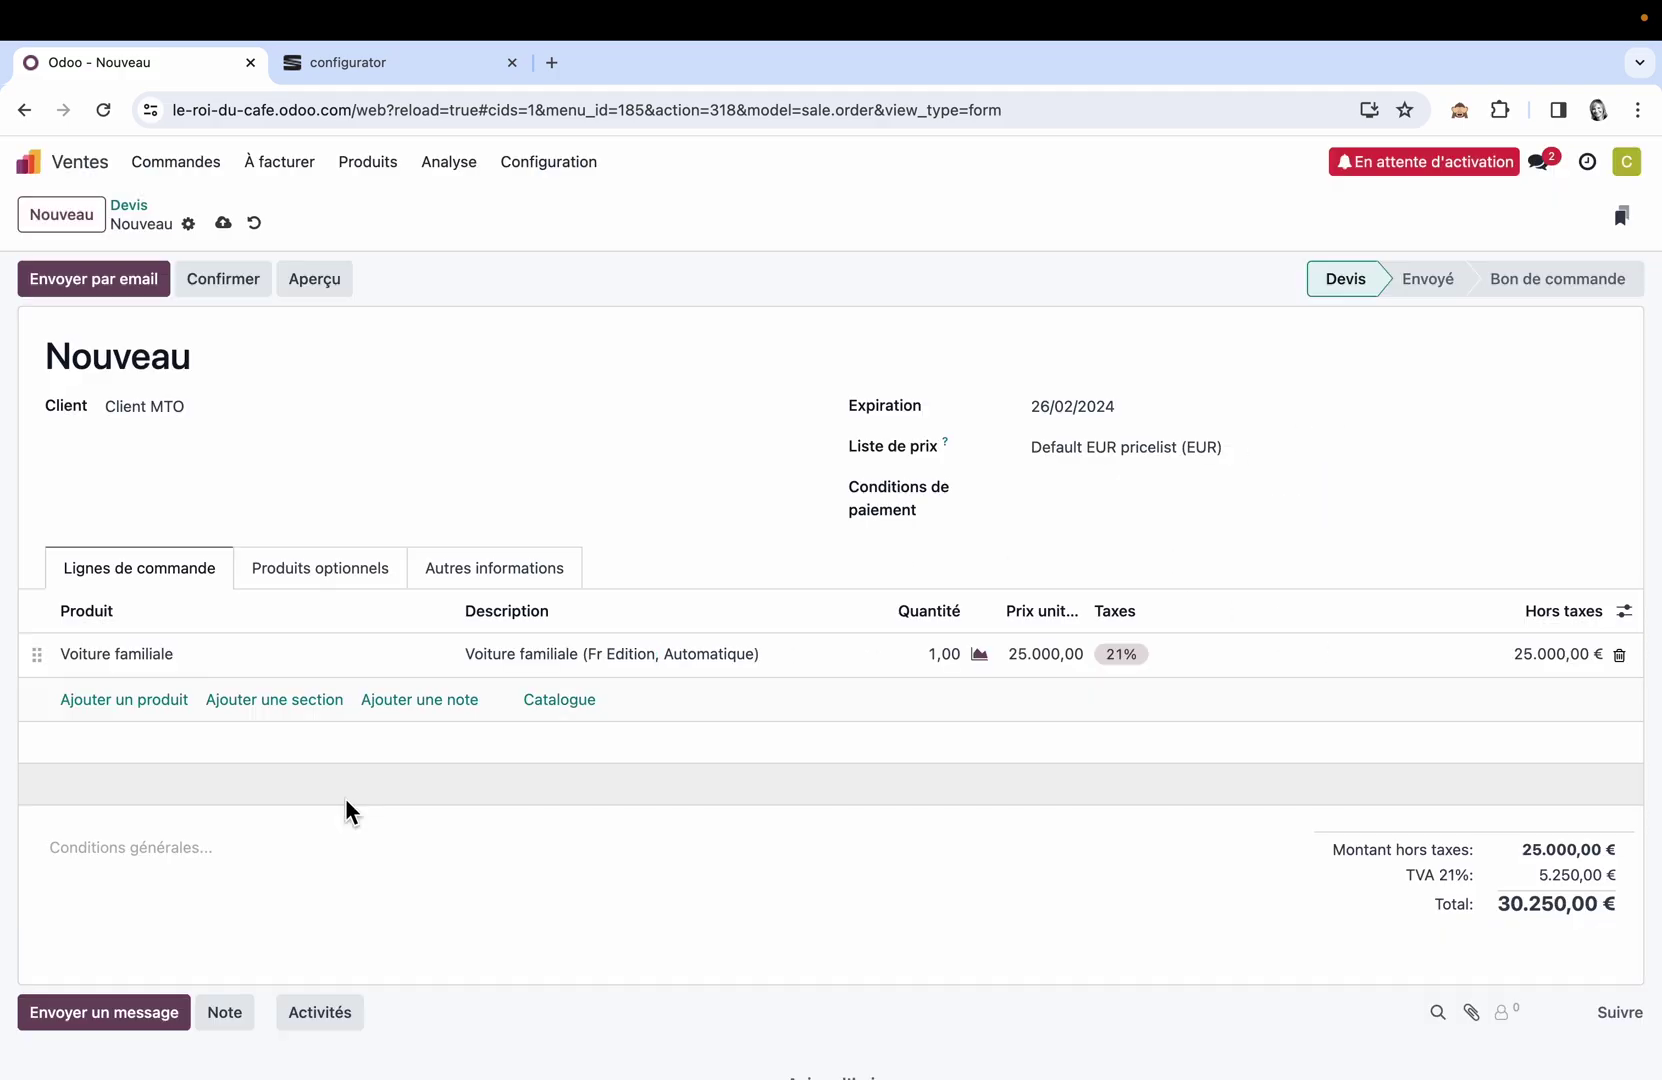
click(981, 655)
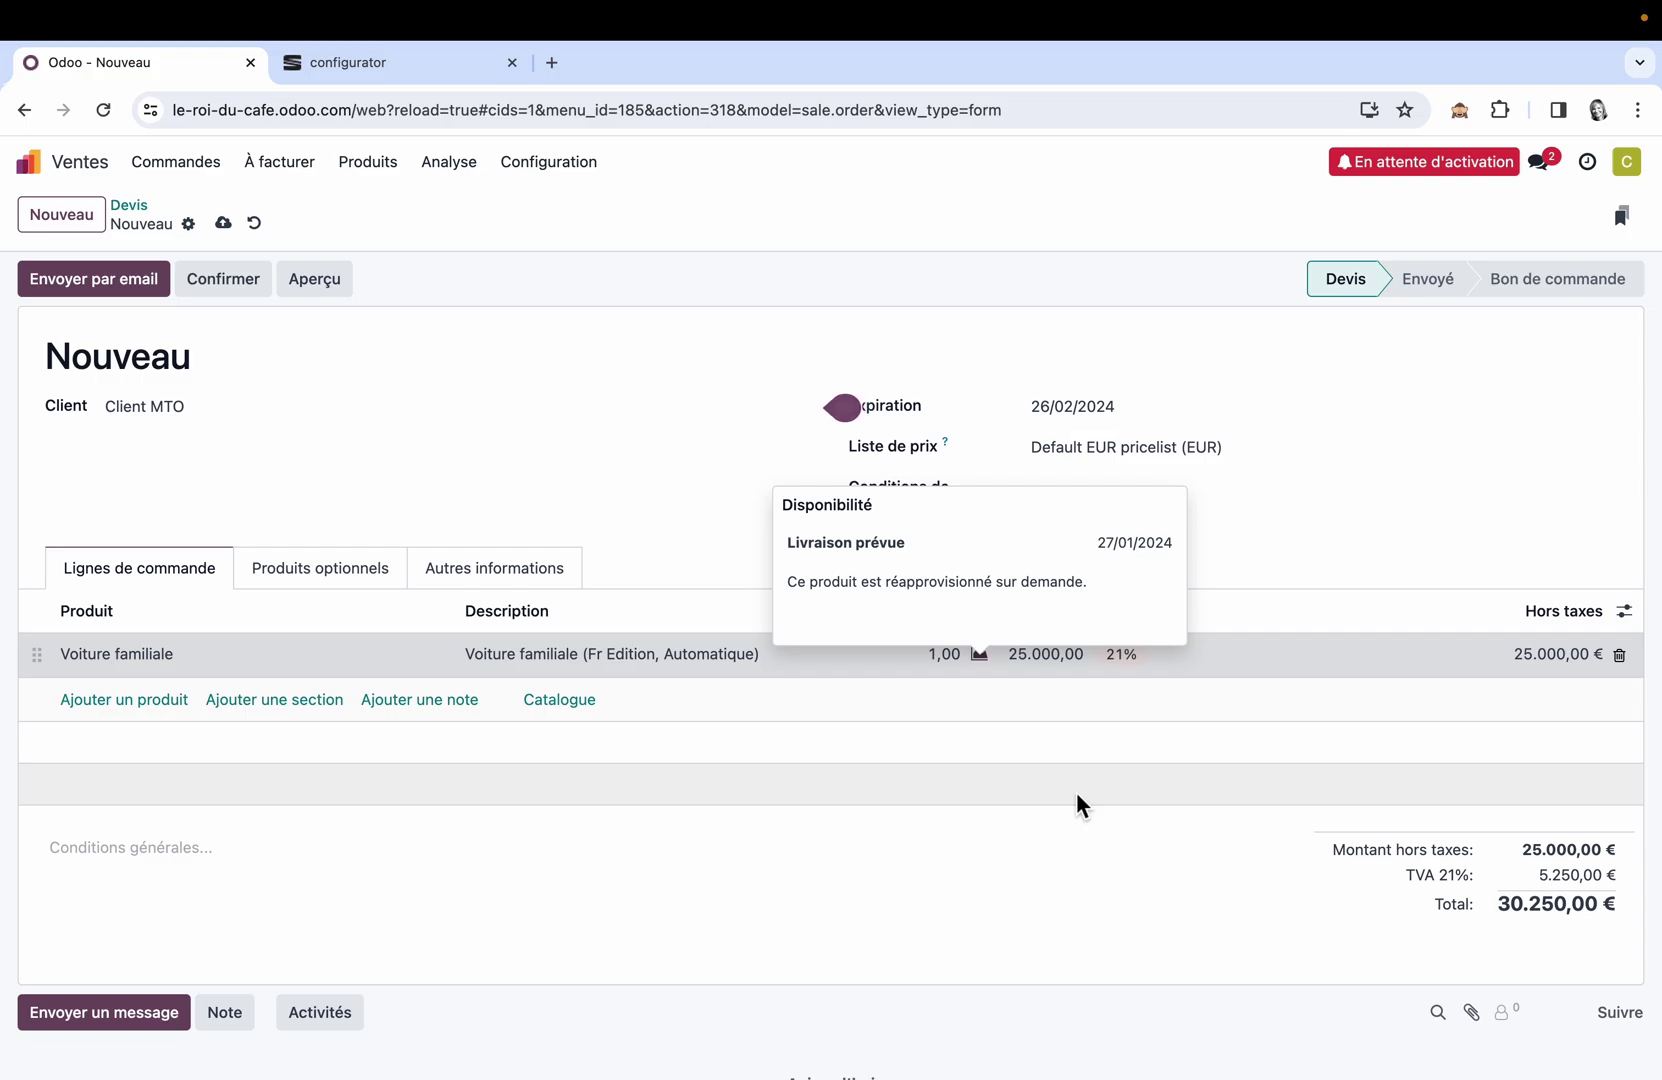
Confirm the quotation for "Voiture familiale" as a sales order and check the order line's availability
click(1076, 792)
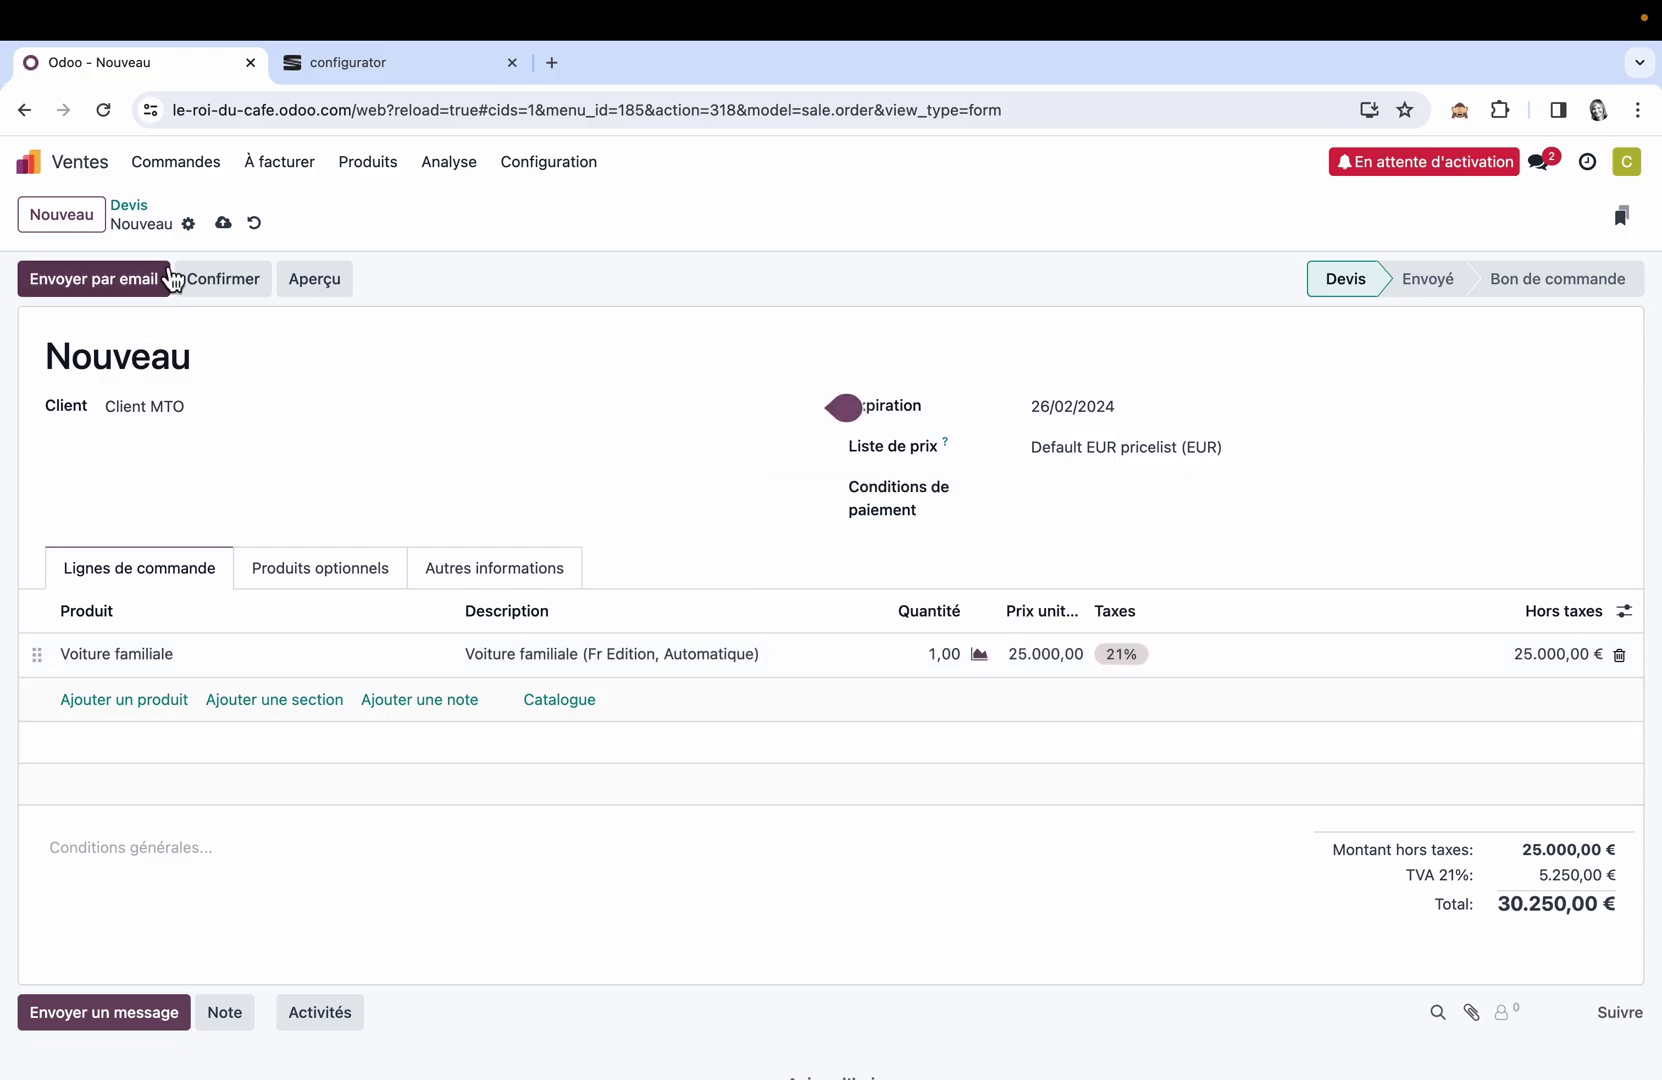
click(225, 290)
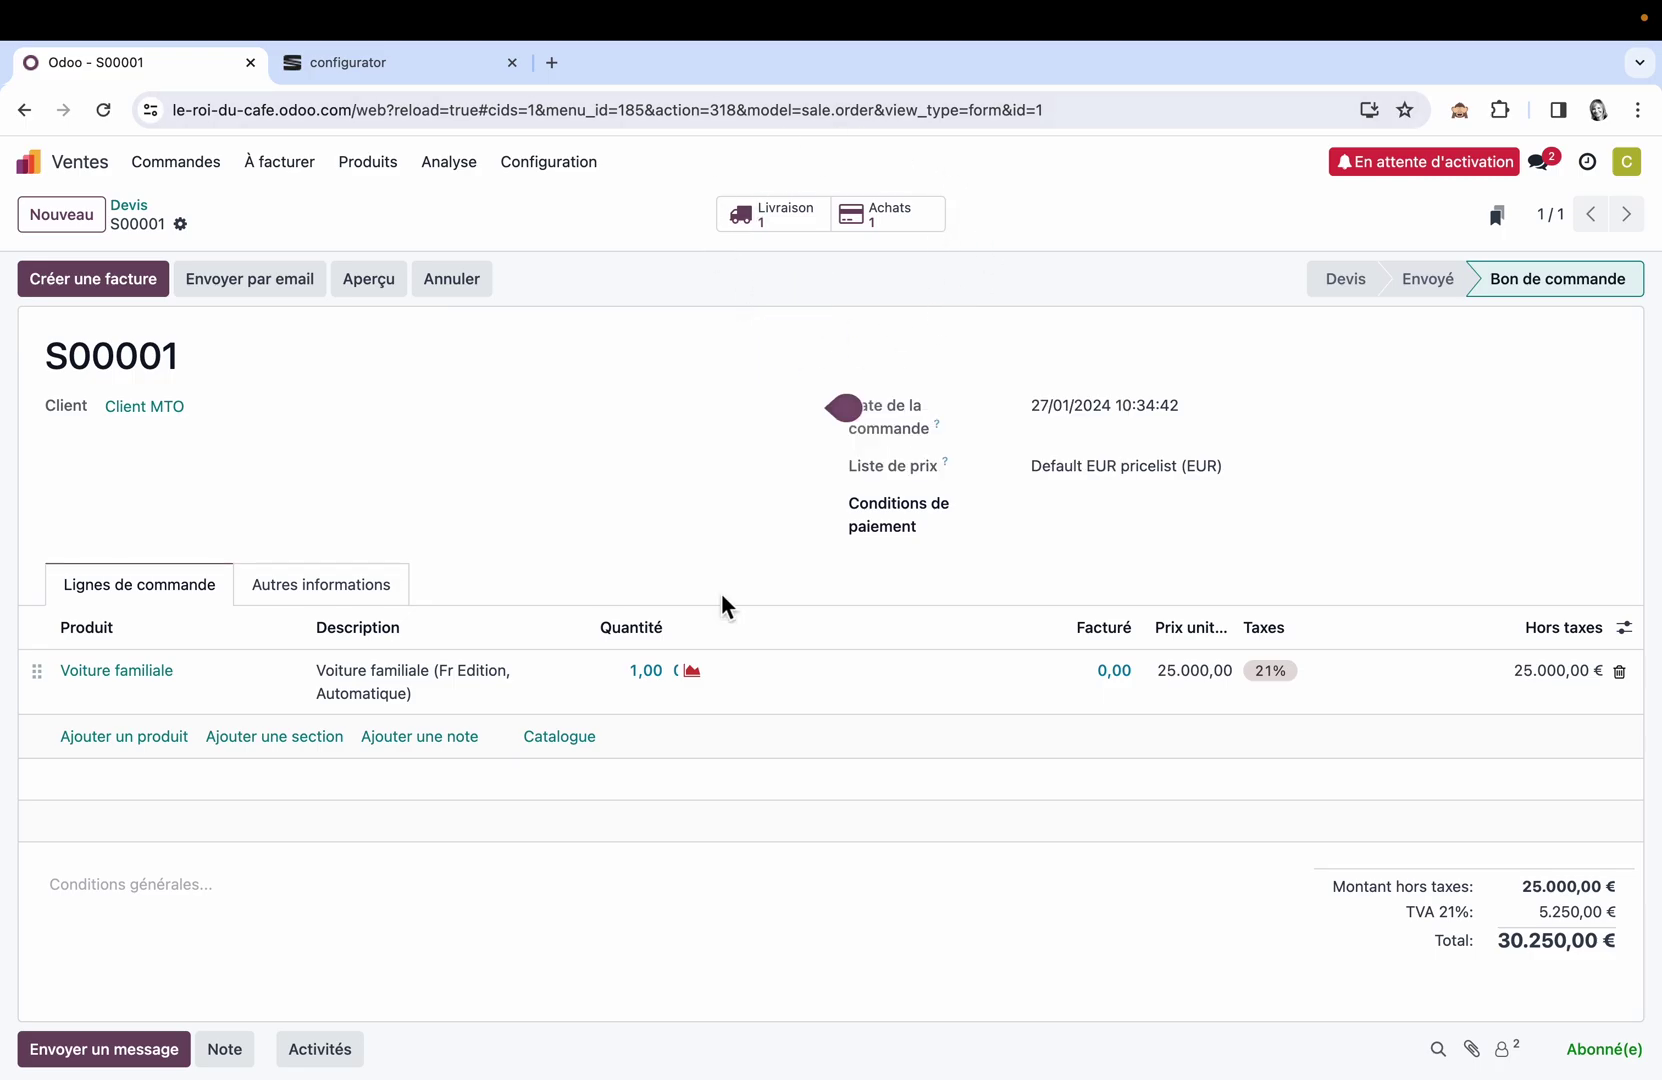
click(695, 678)
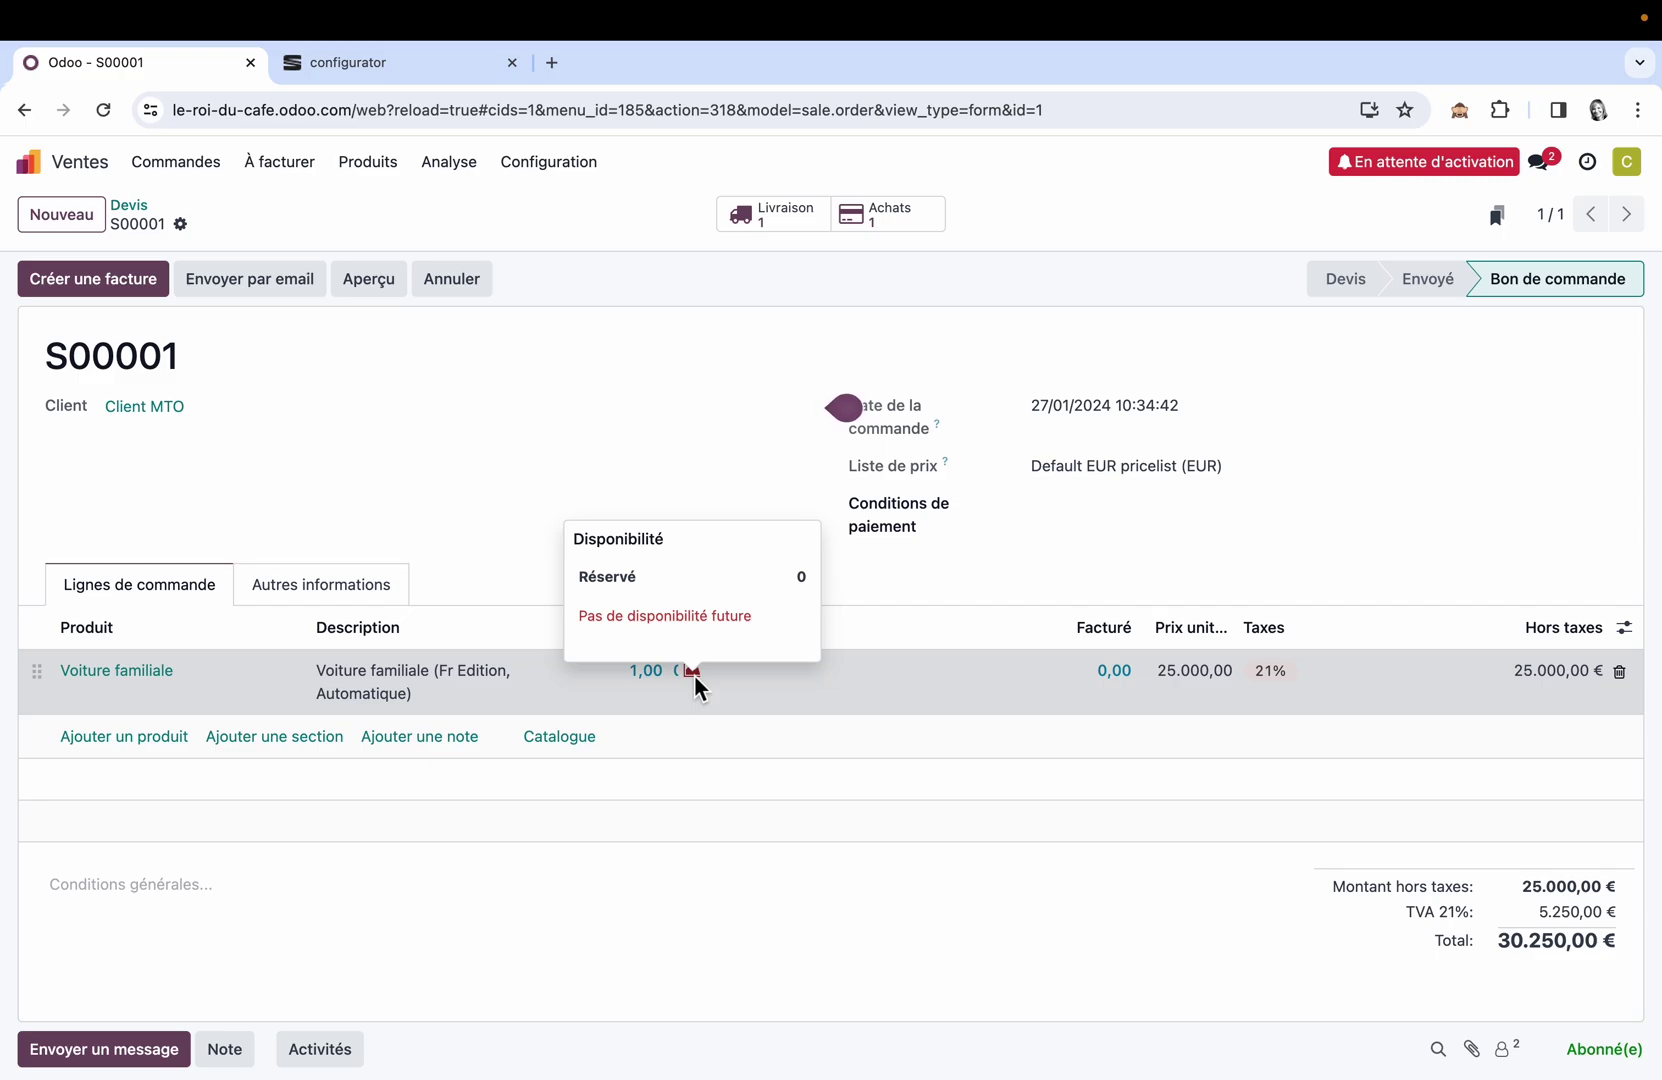
Open the purchase request linked to the sales order and confirm the order with "Fournisseur MTO"
click(716, 378)
click(905, 220)
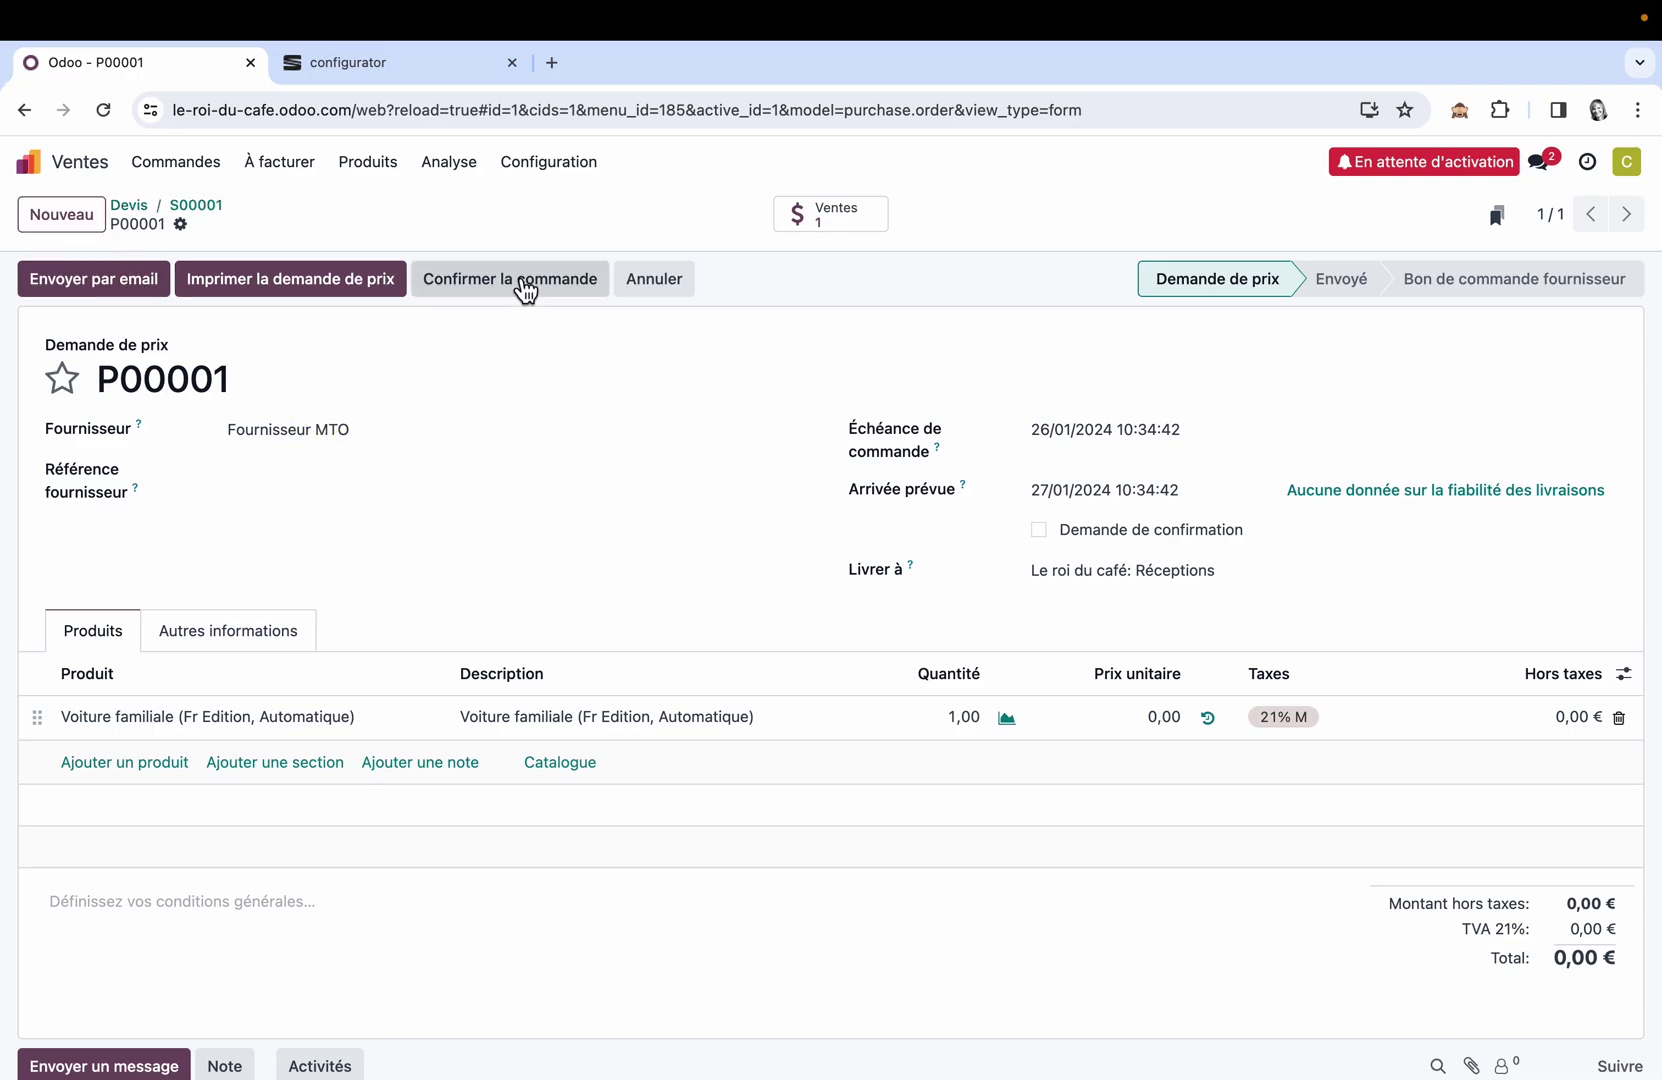
click(524, 288)
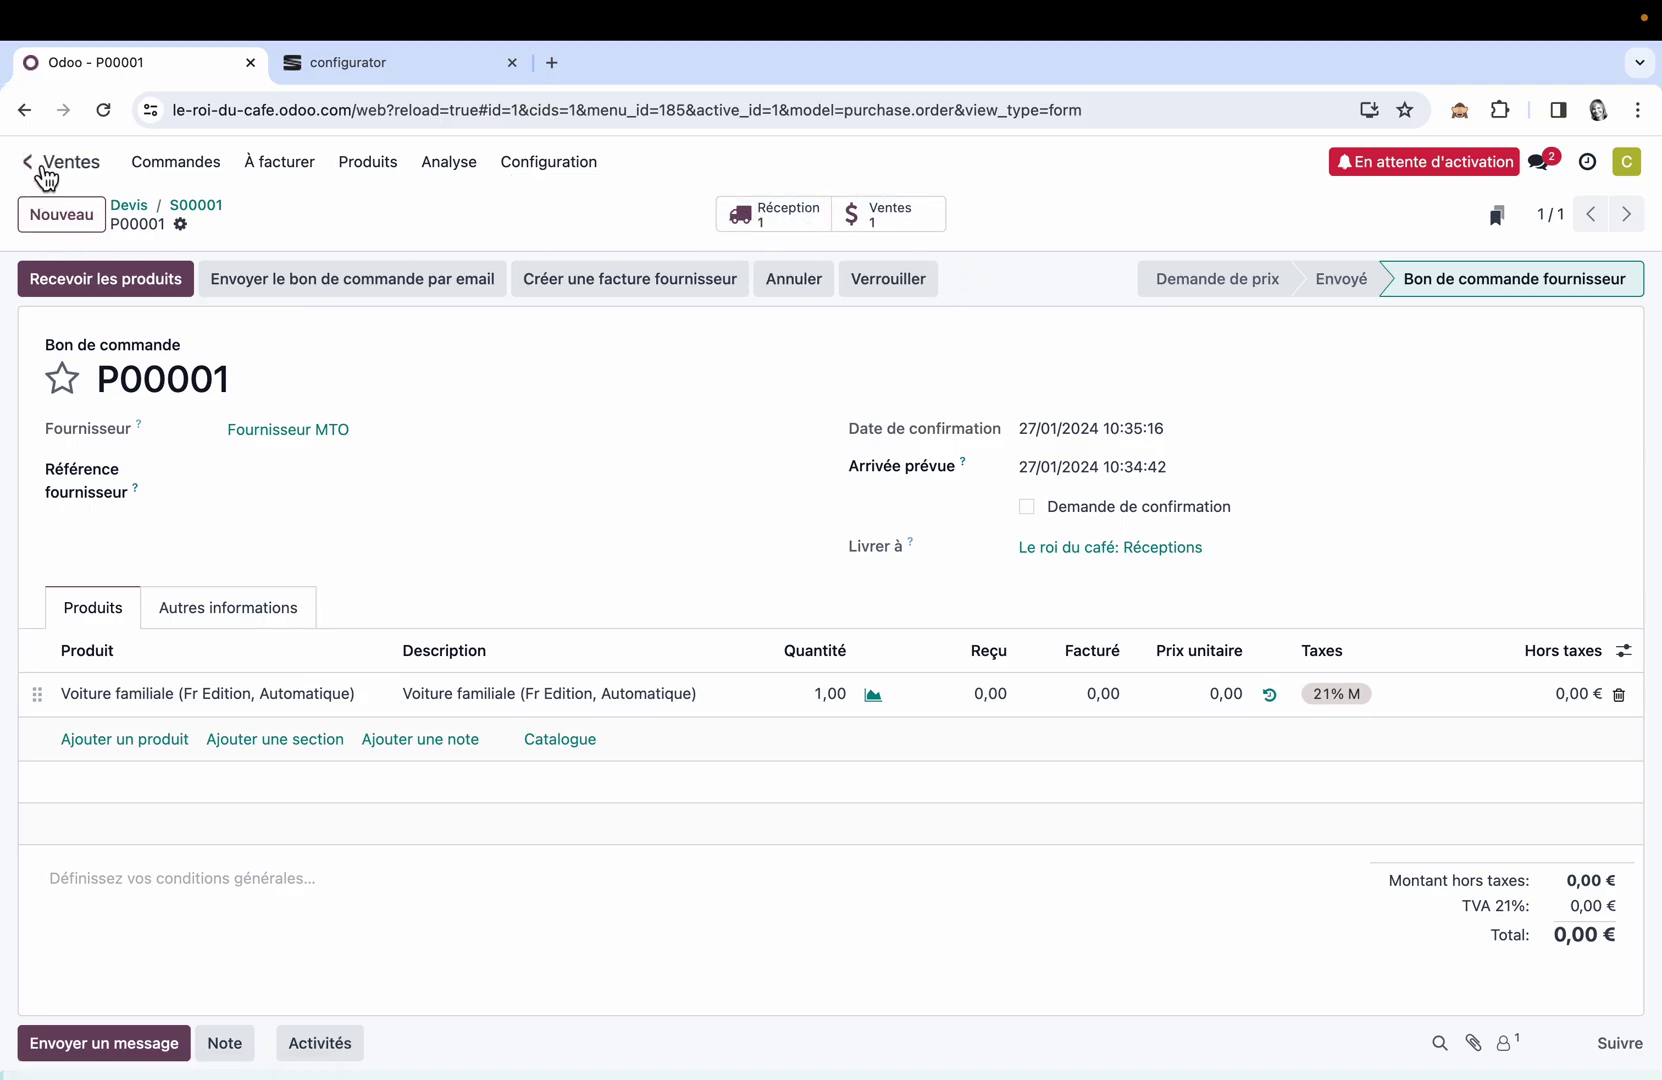
In Inventaire, reorder the operation types so "Bons de livraison" comes before "Transferts internes", and return to the stock overview
click(35, 165)
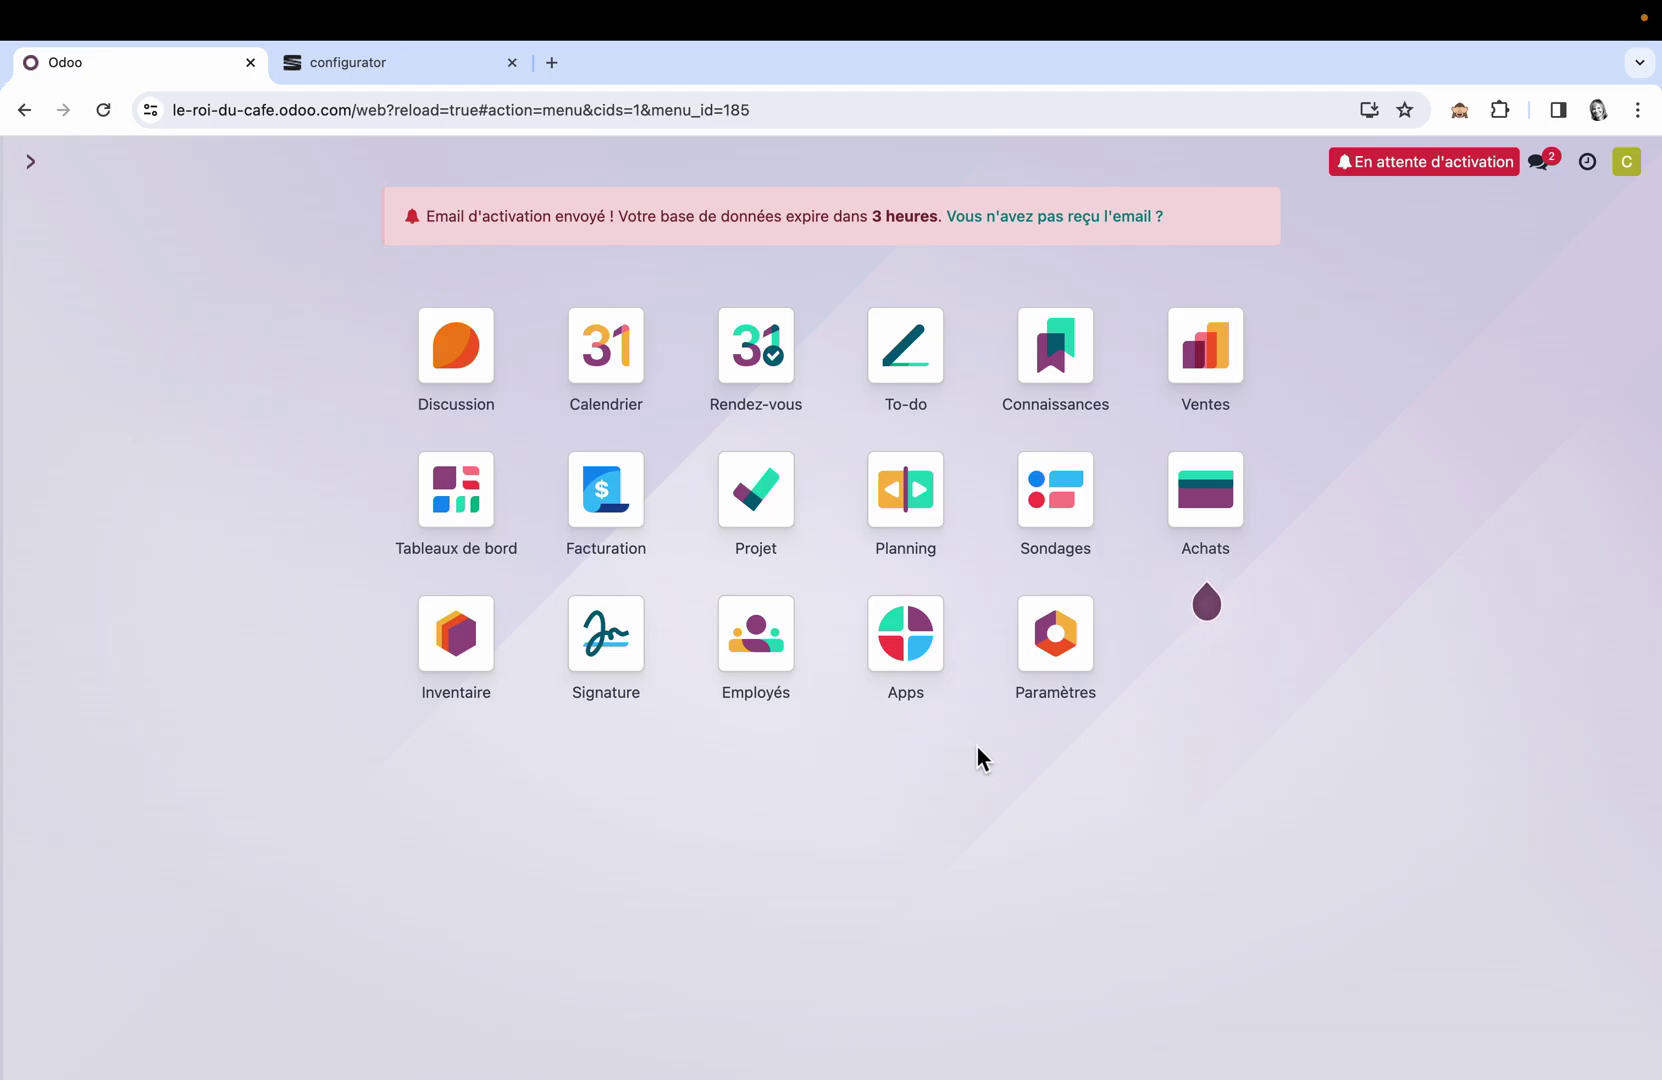
click(480, 634)
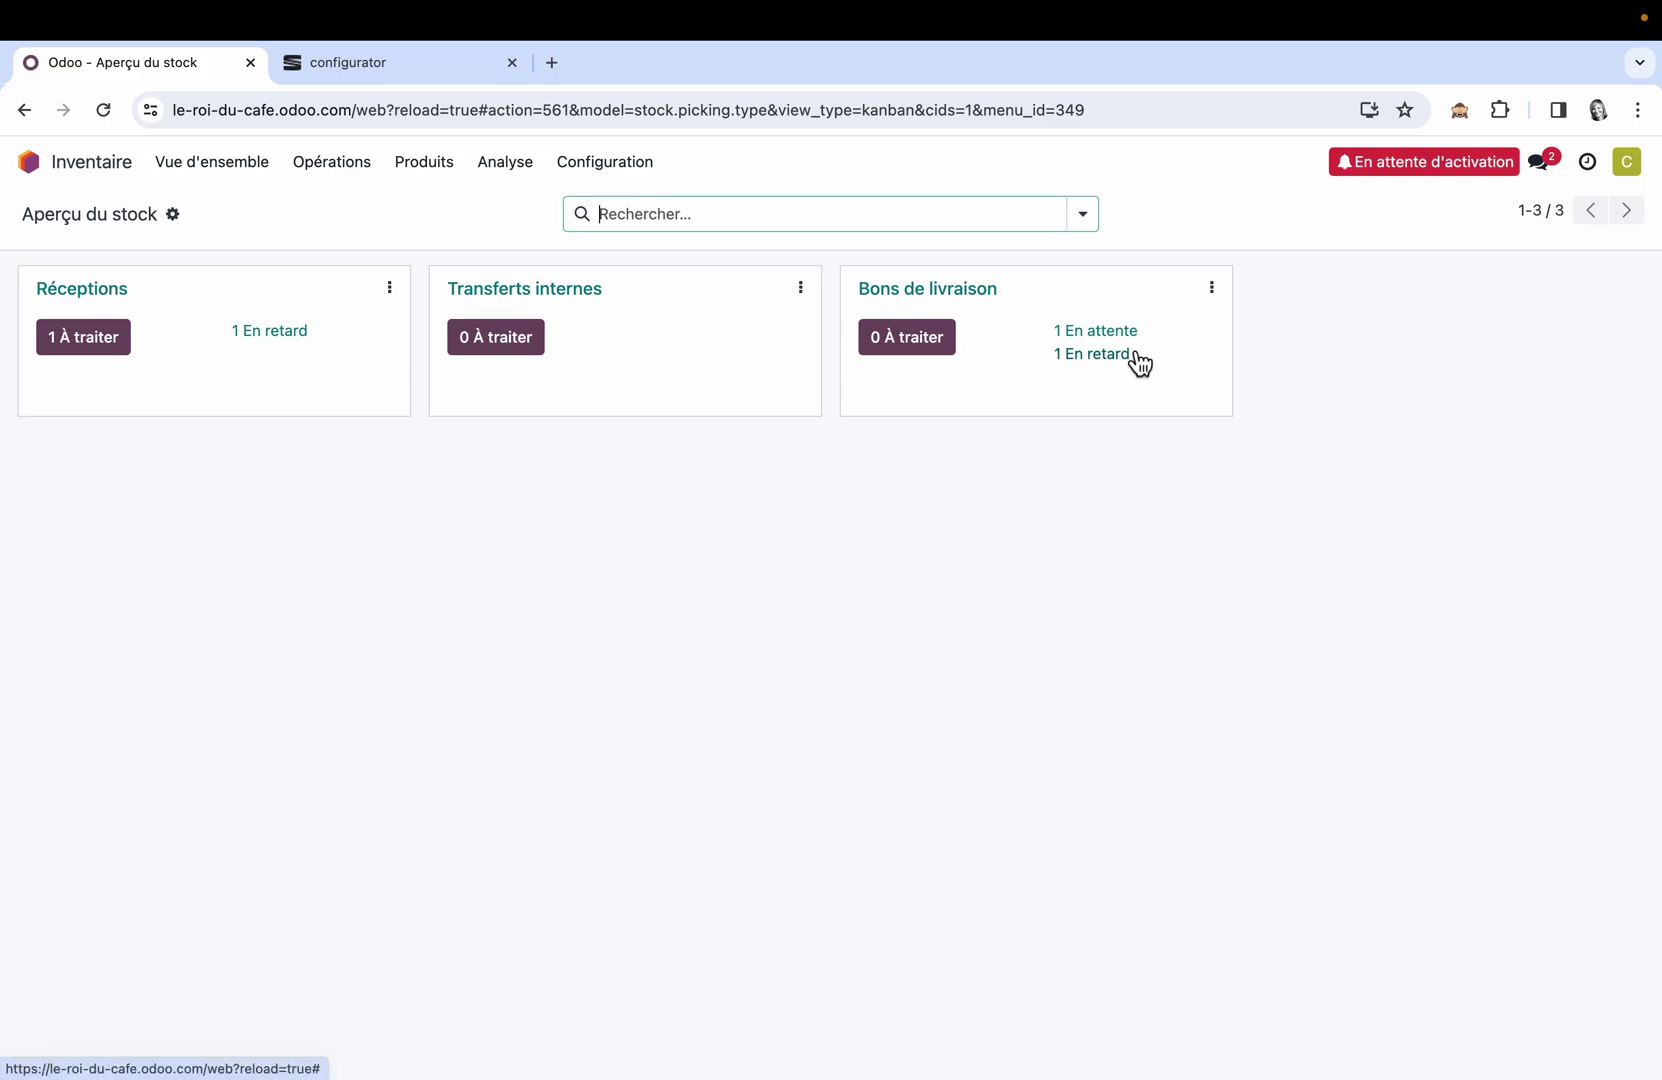
click(604, 170)
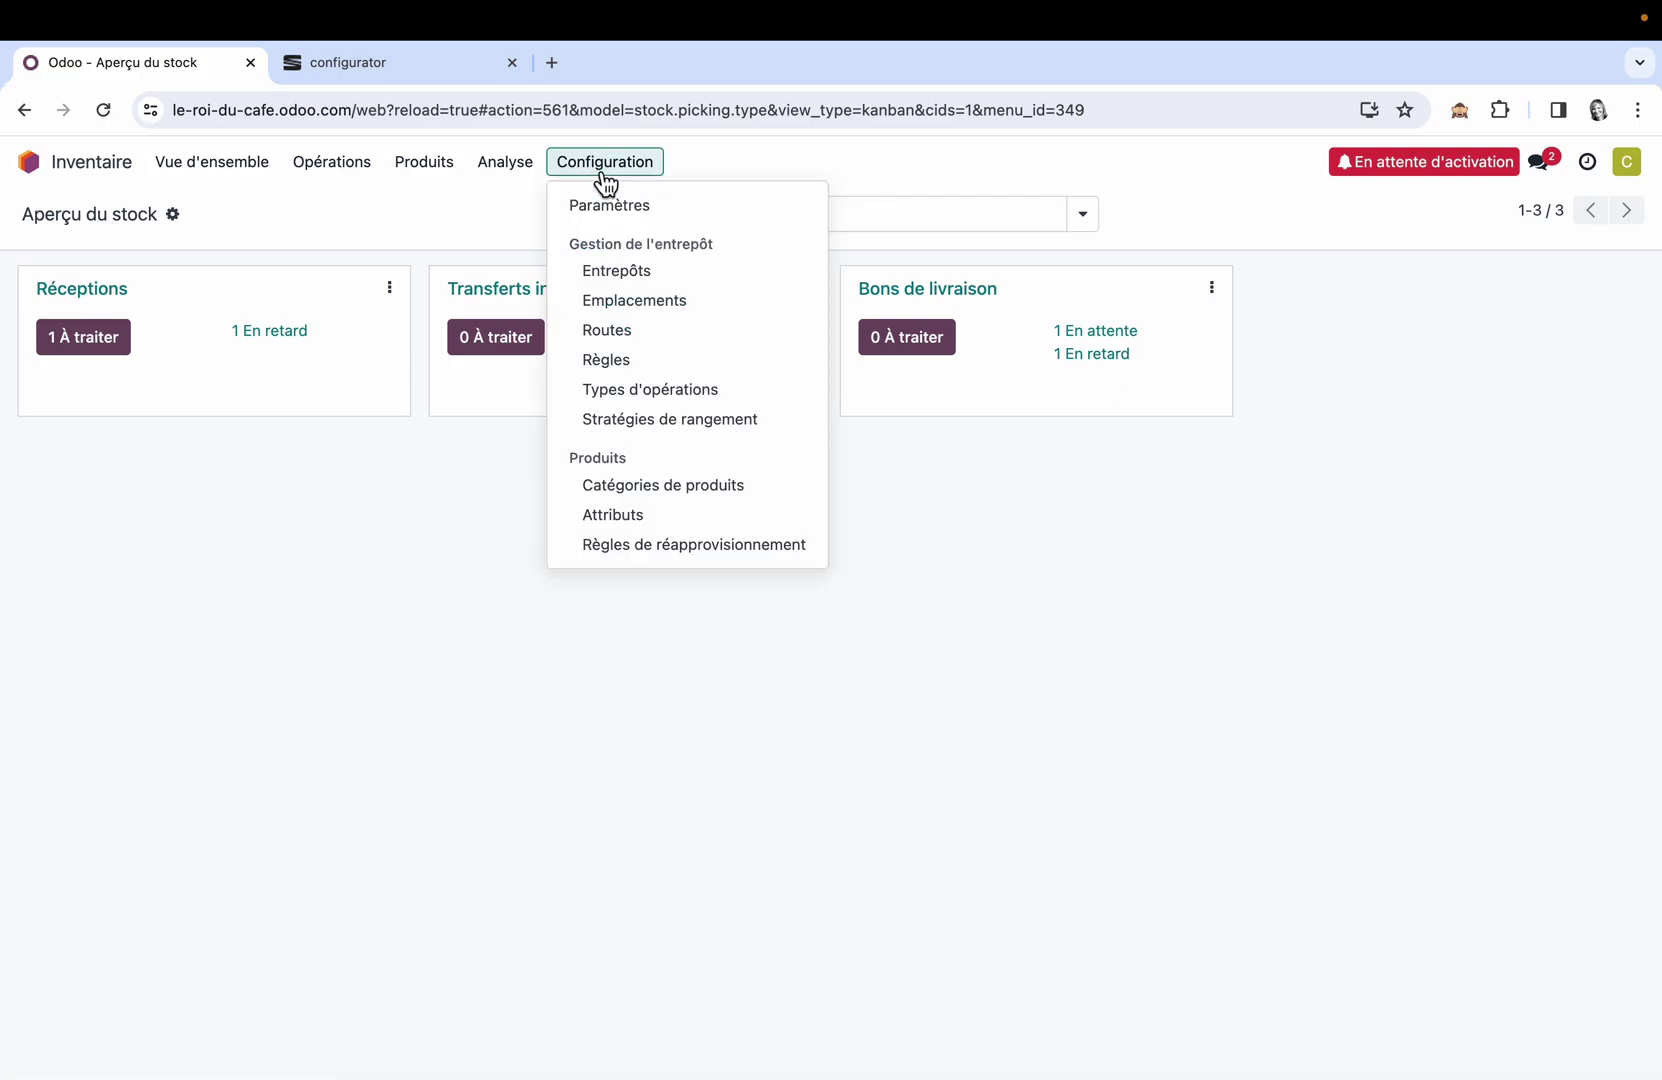
click(683, 393)
drag(68, 359, 72, 401)
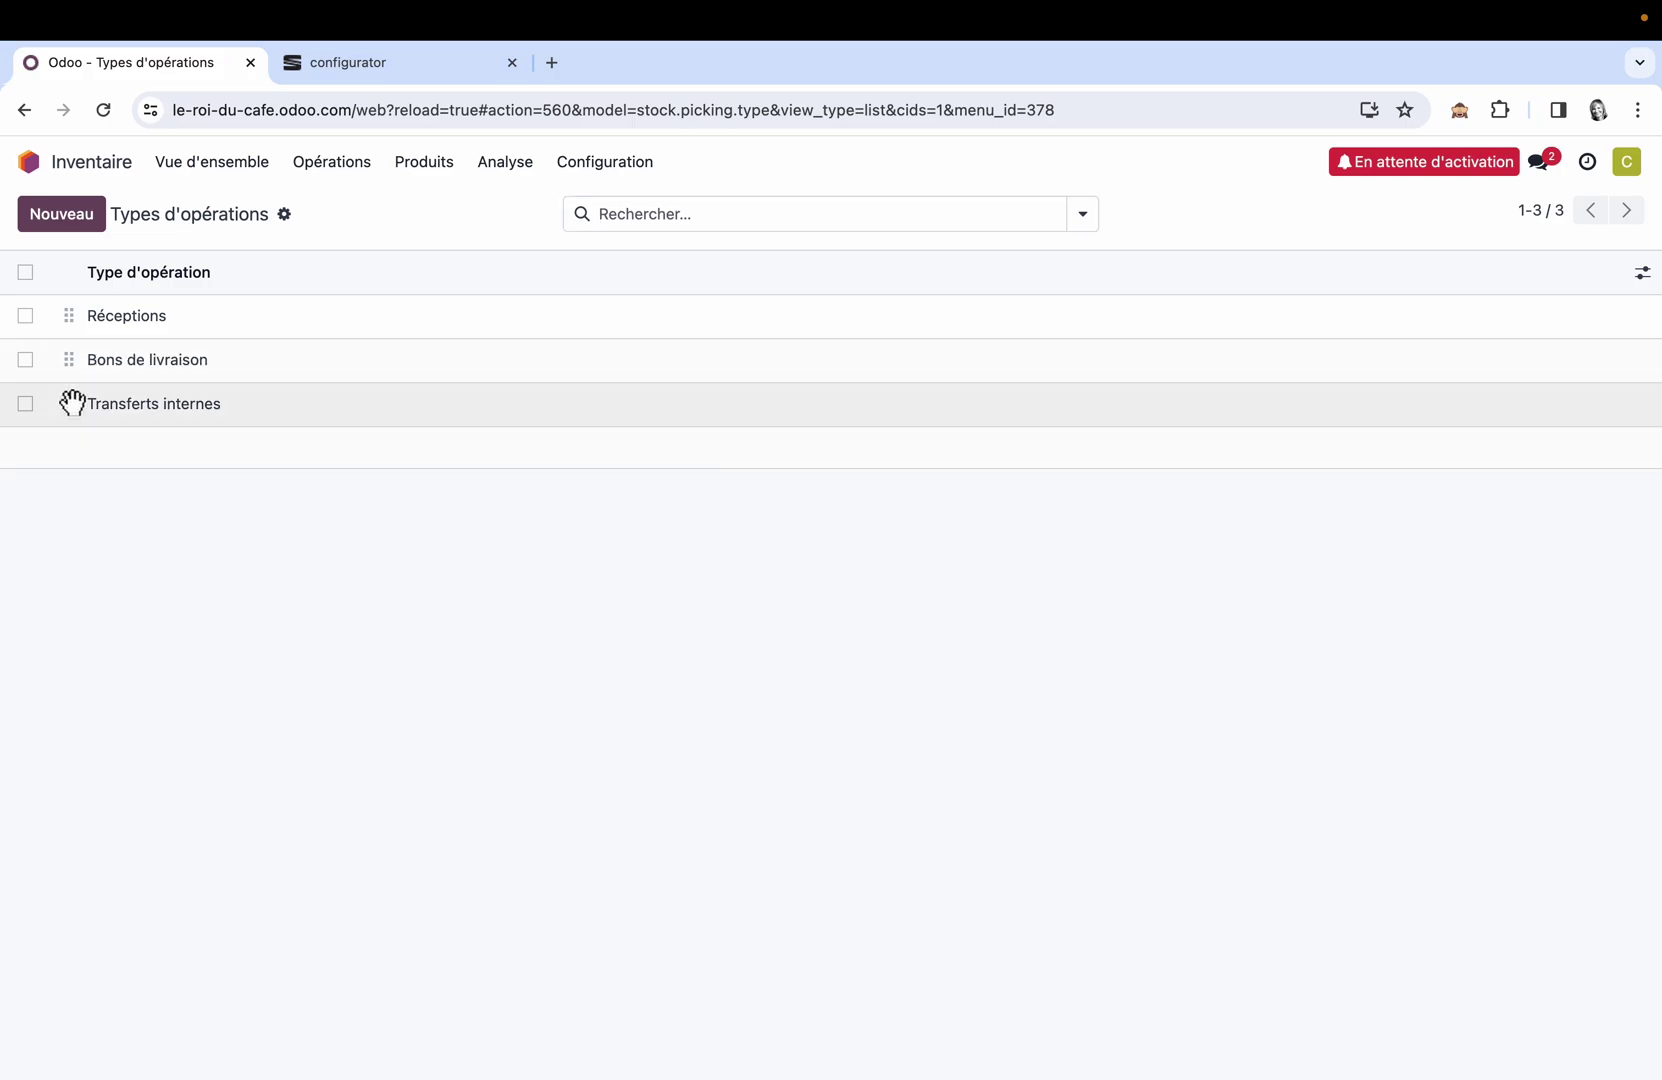
click(236, 176)
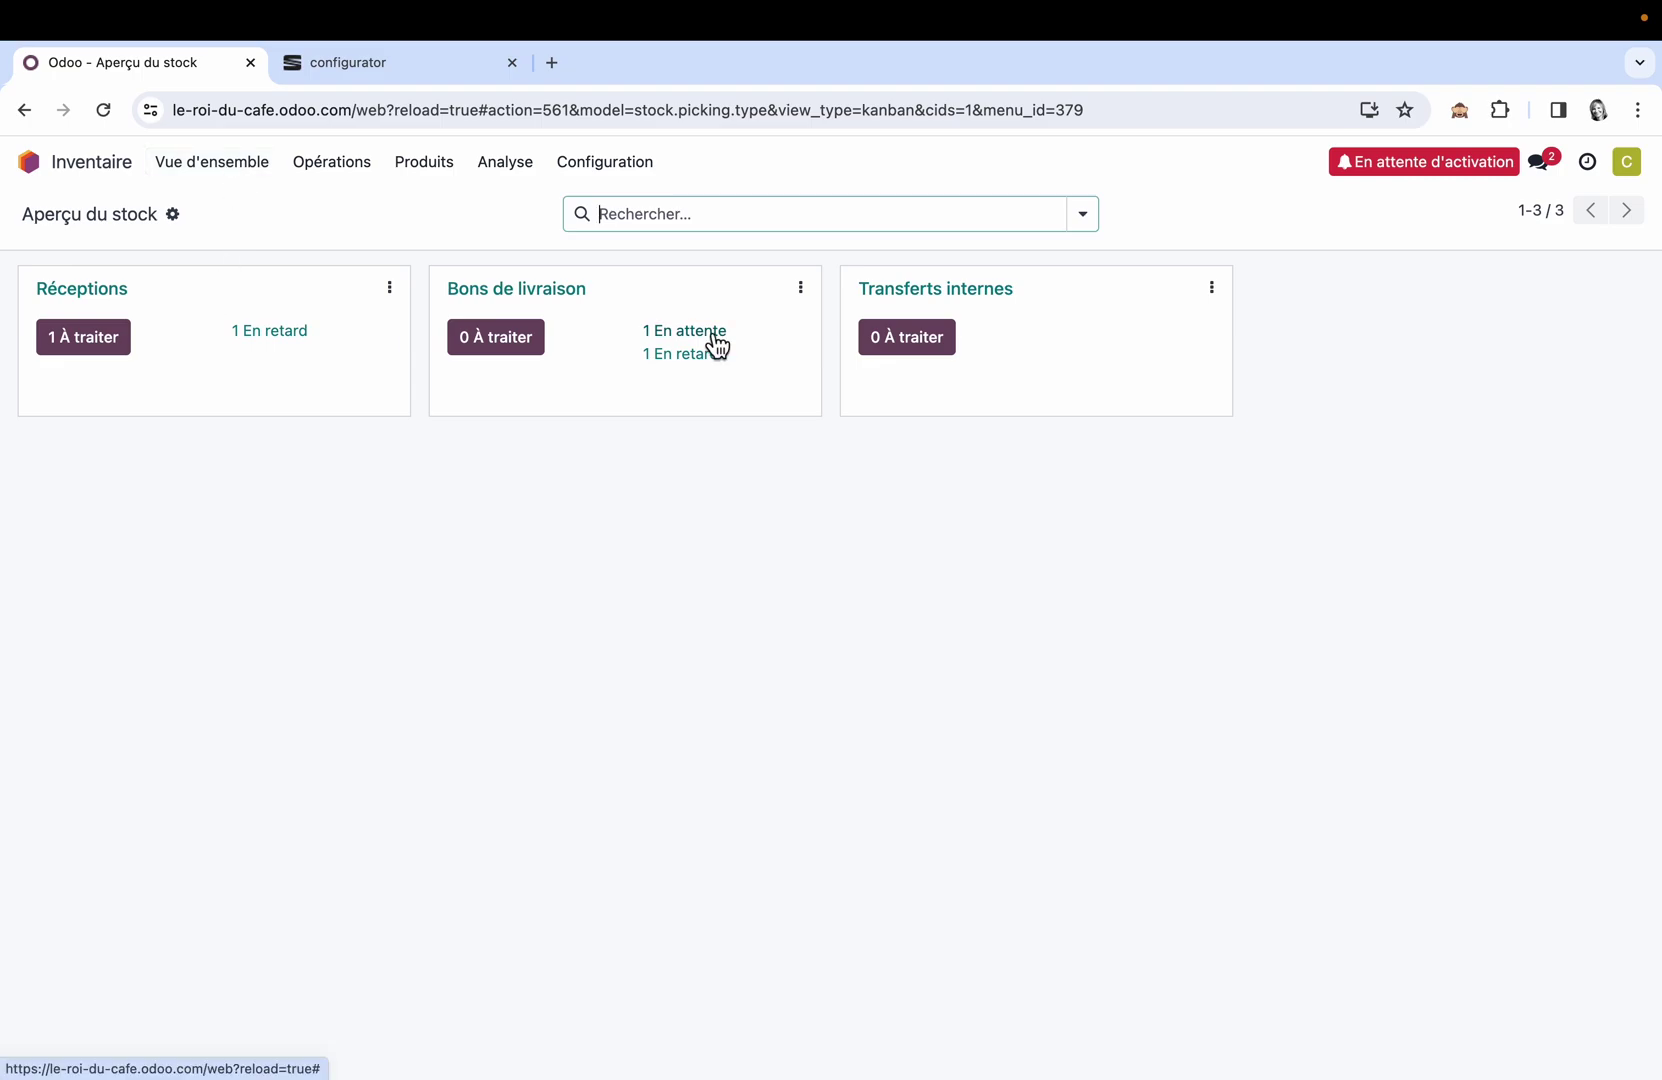
Open the pending "Réceptions" transfer from "Fournisseur MTO" and validate the receipt of "Voiture familiale"
click(1082, 214)
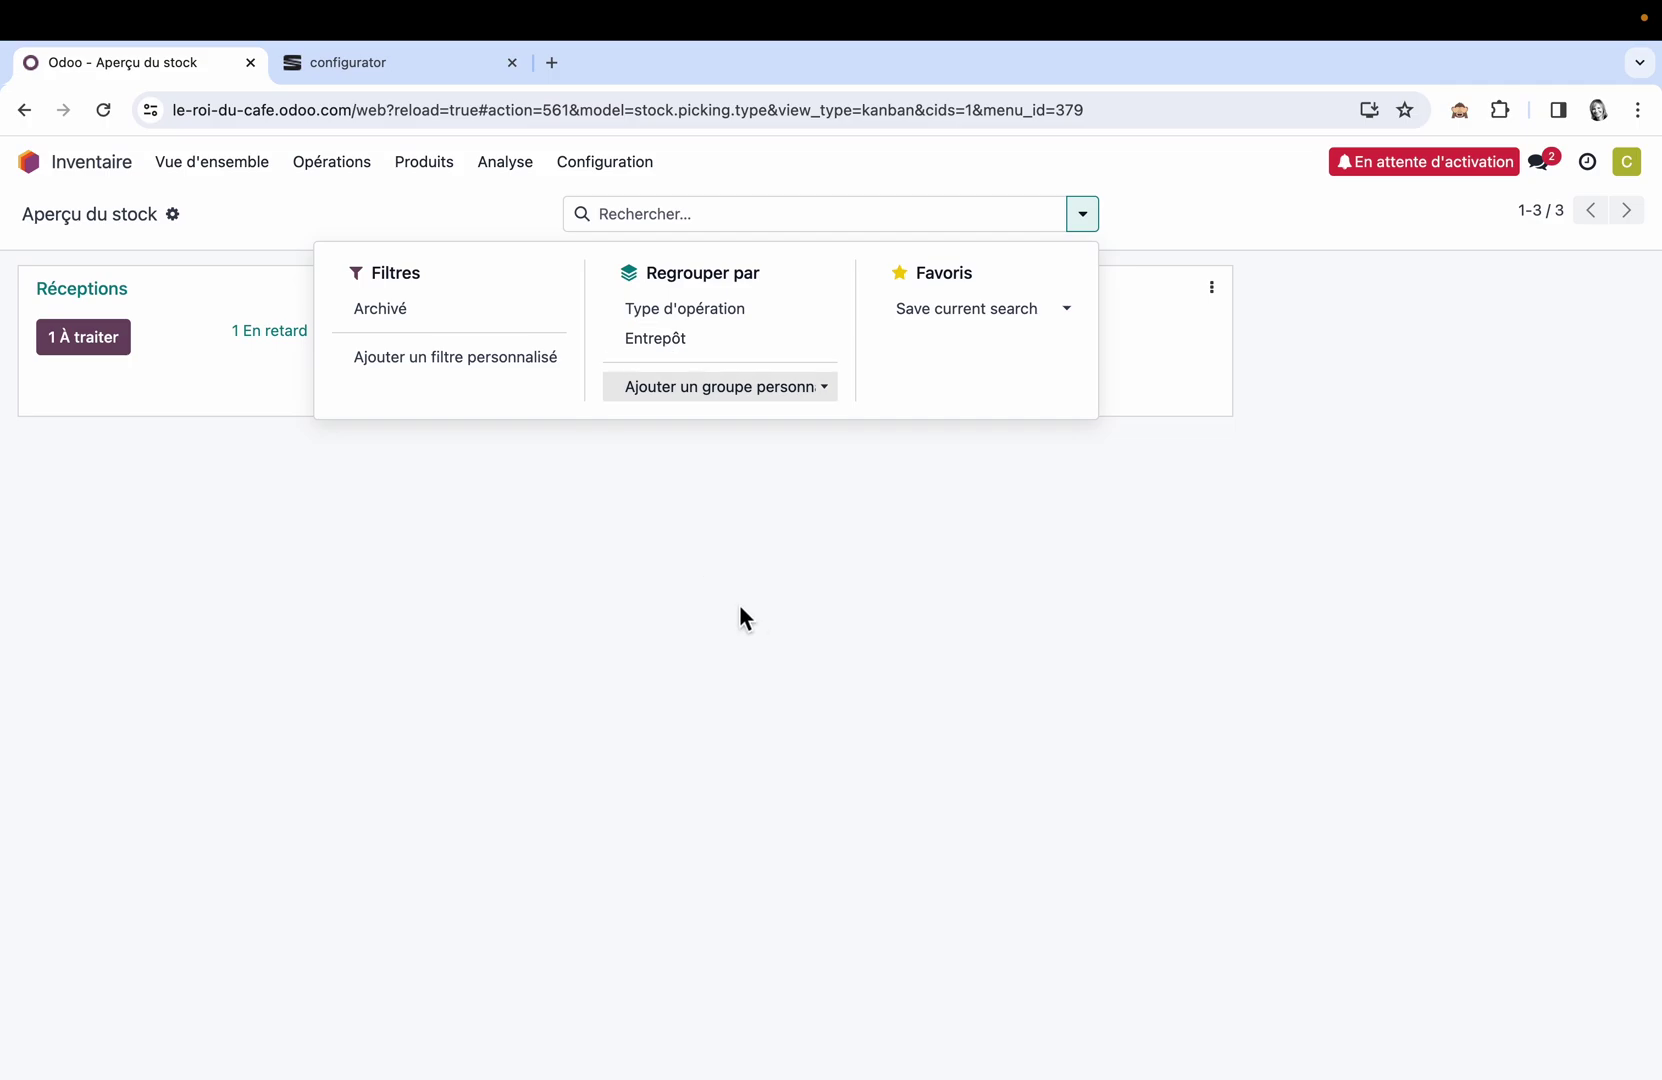
click(830, 580)
click(93, 349)
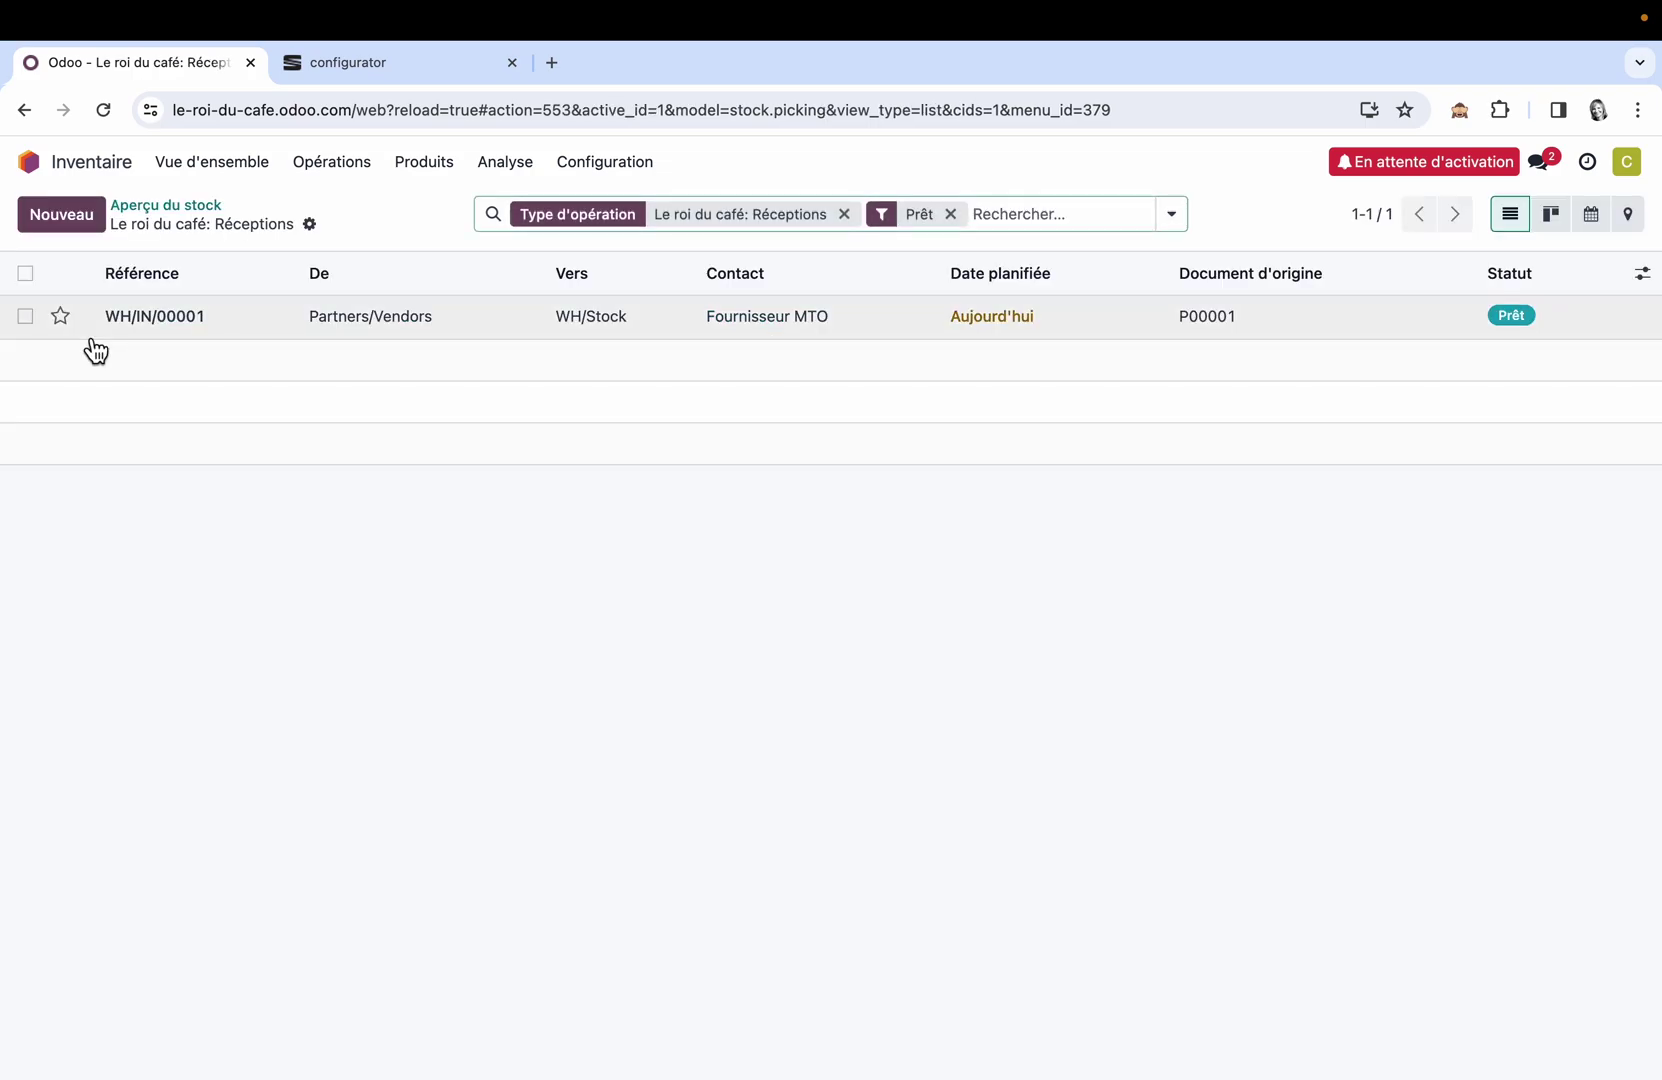
click(360, 318)
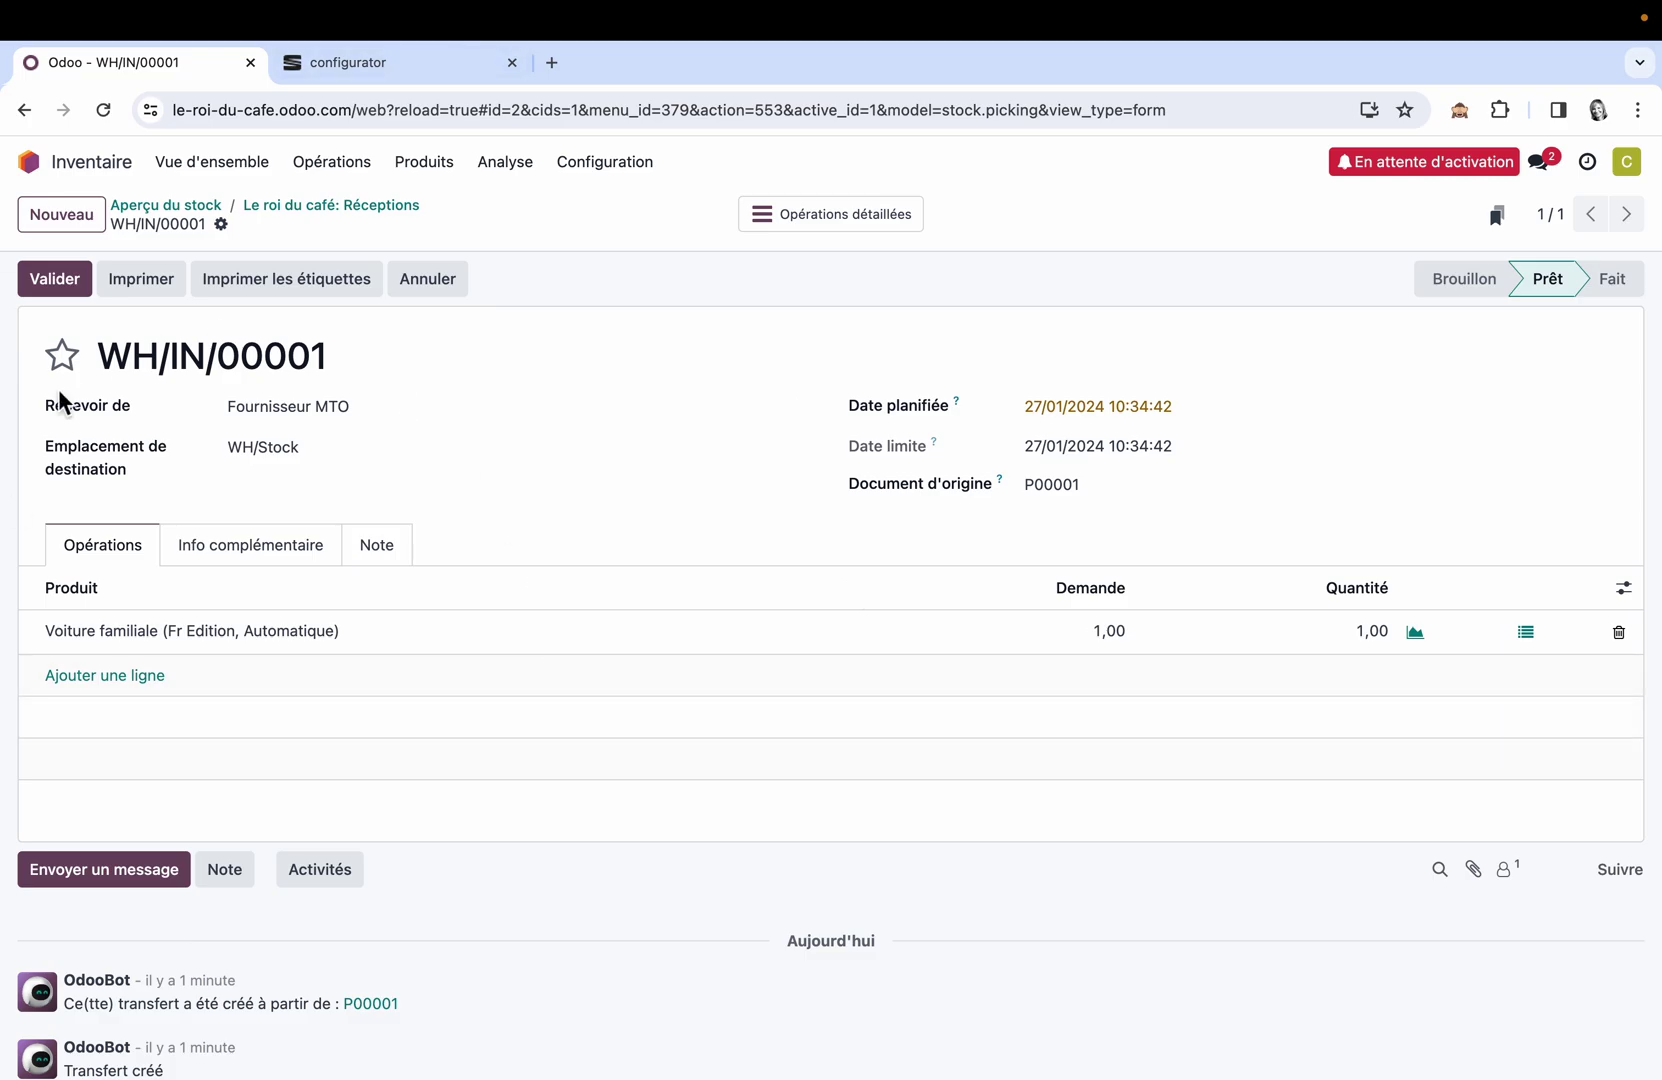
click(42, 282)
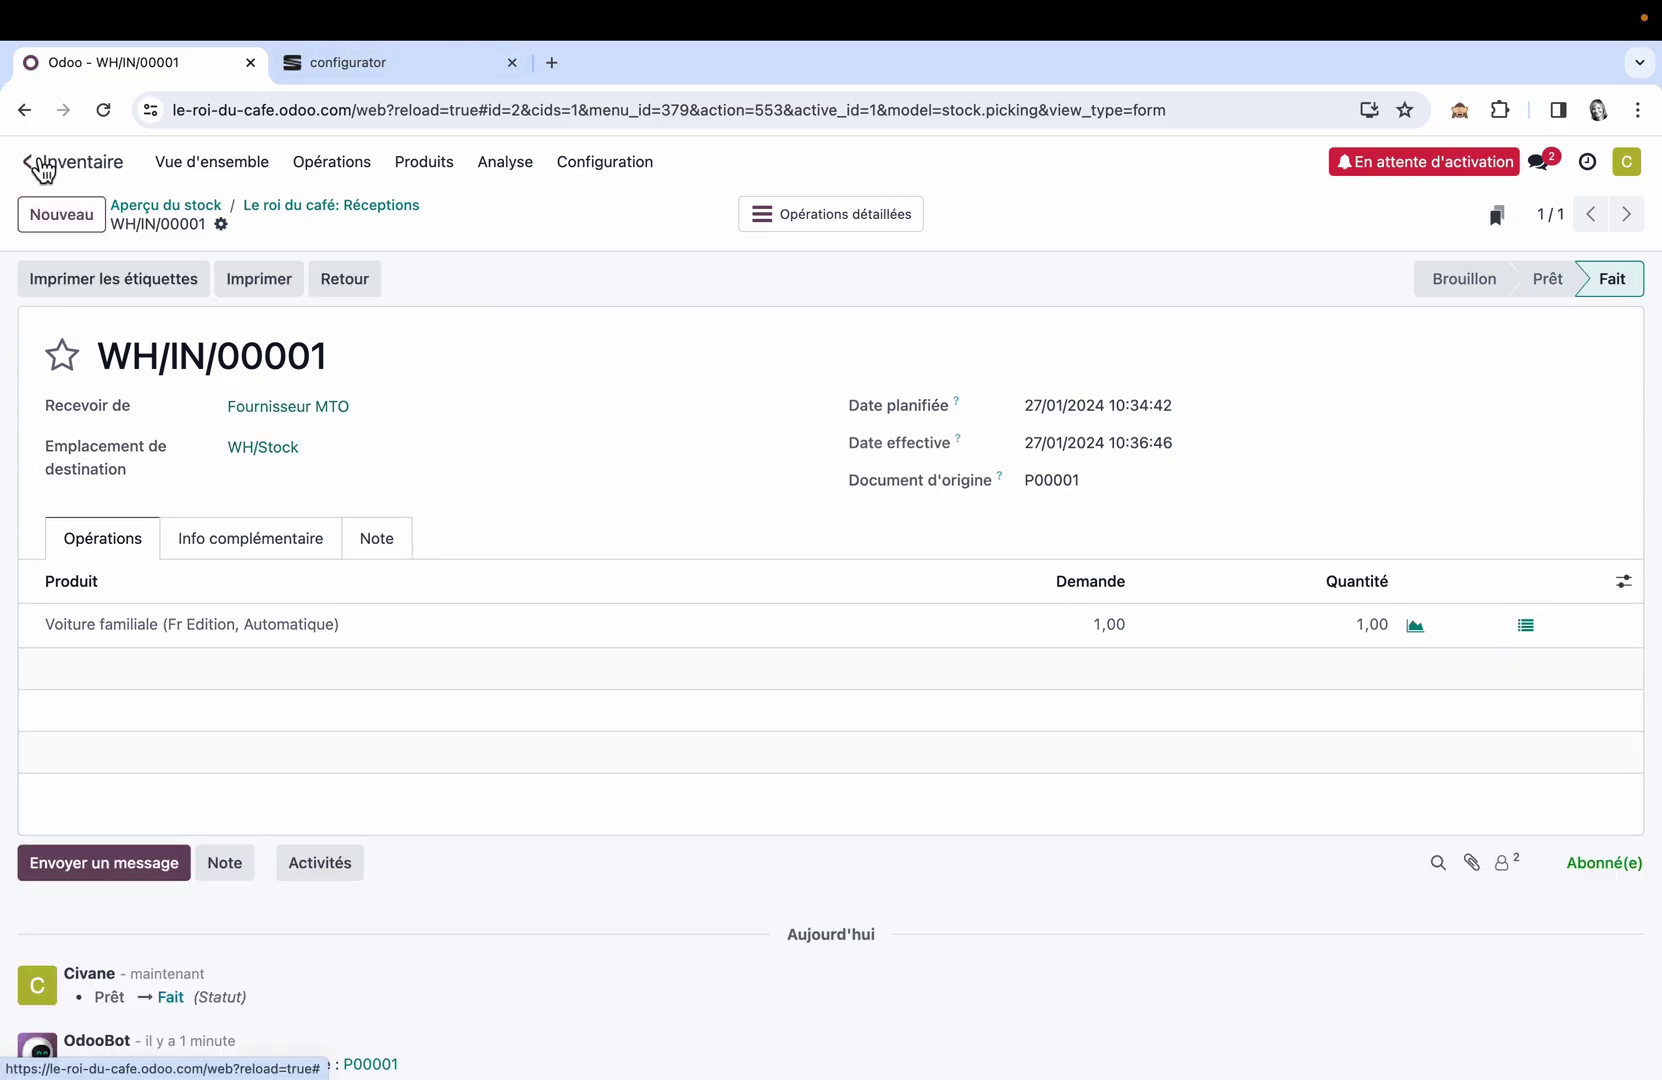
Reopen the "Client MTO" sales order in Ventes and check the availability of its "Voiture familiale" line
click(33, 160)
click(1210, 345)
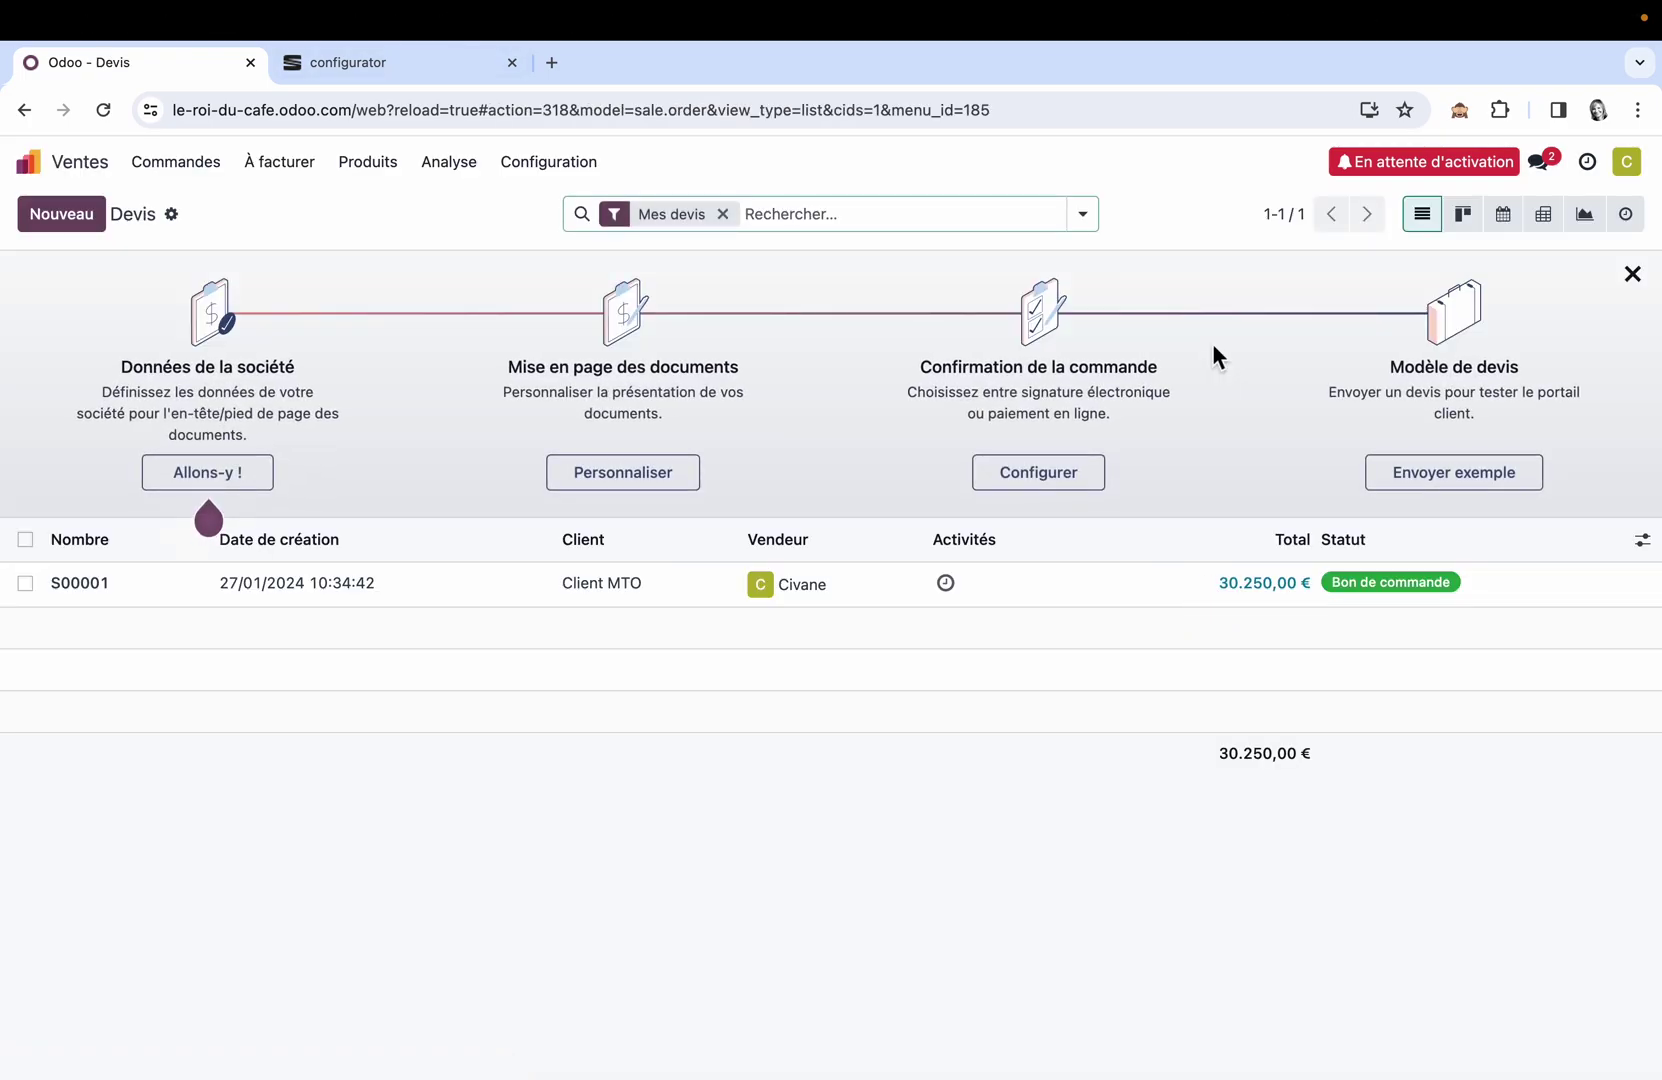
click(1000, 582)
click(926, 678)
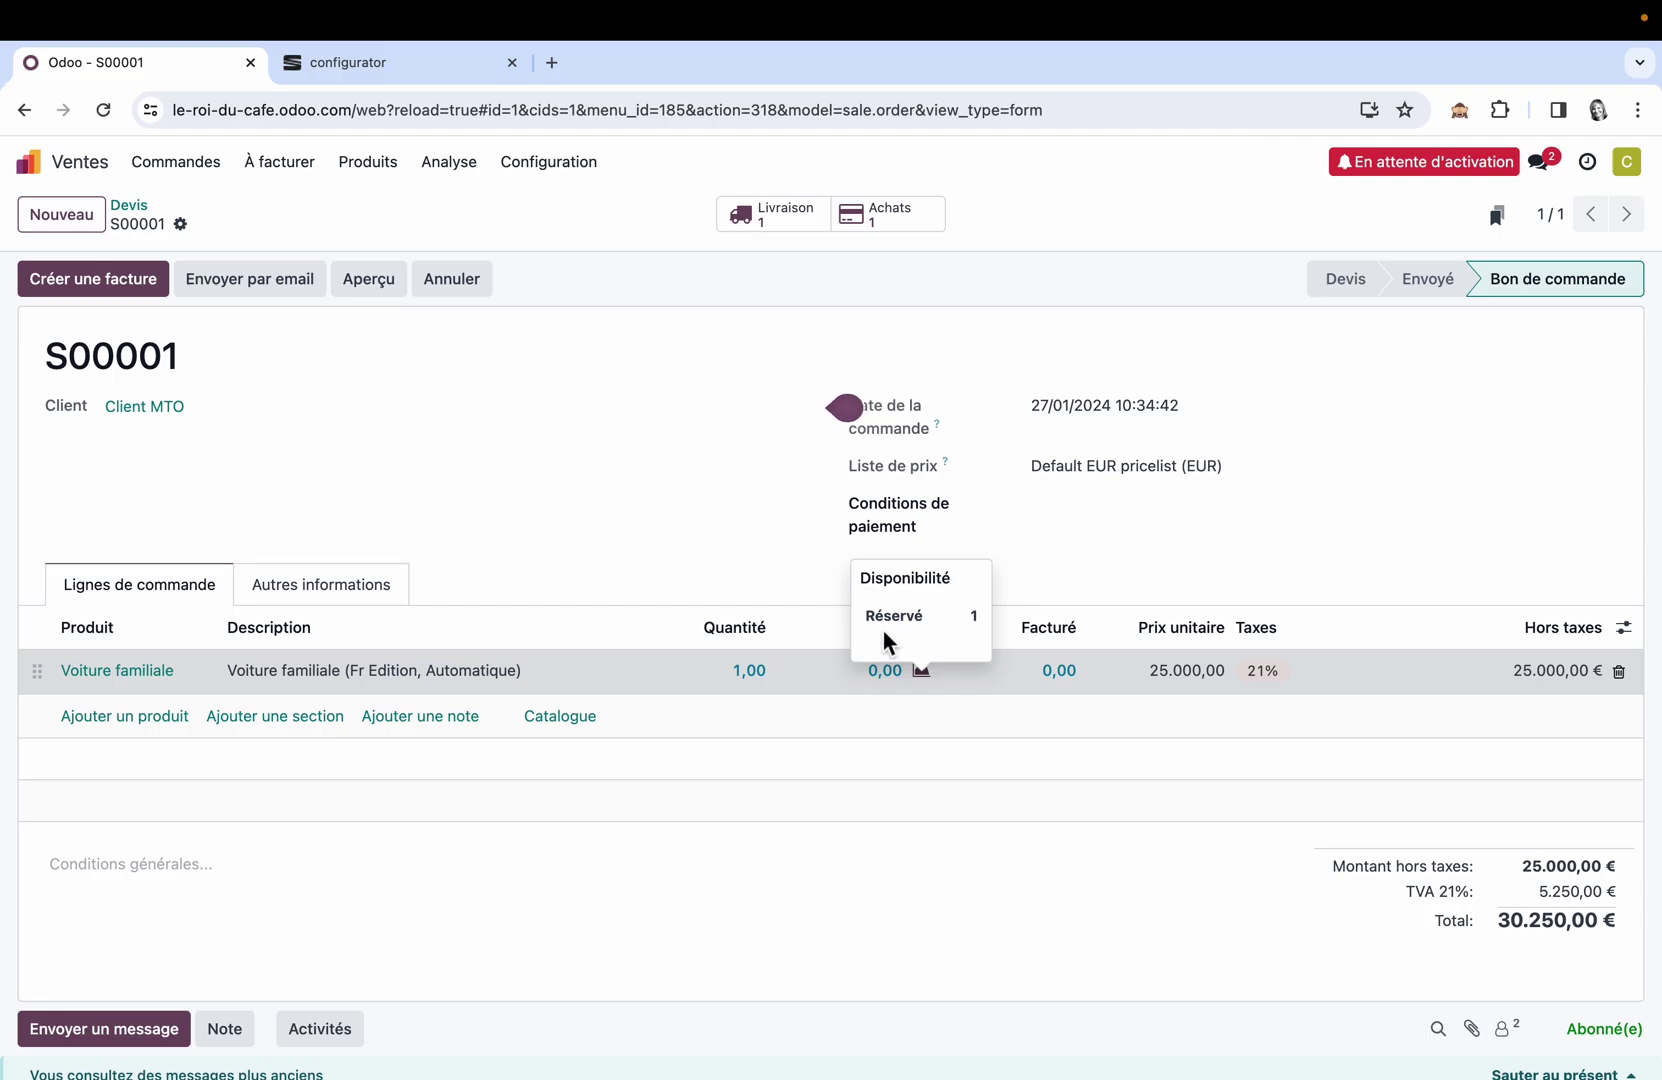
Validate the delivery linked to the sales order and return to the order
click(798, 218)
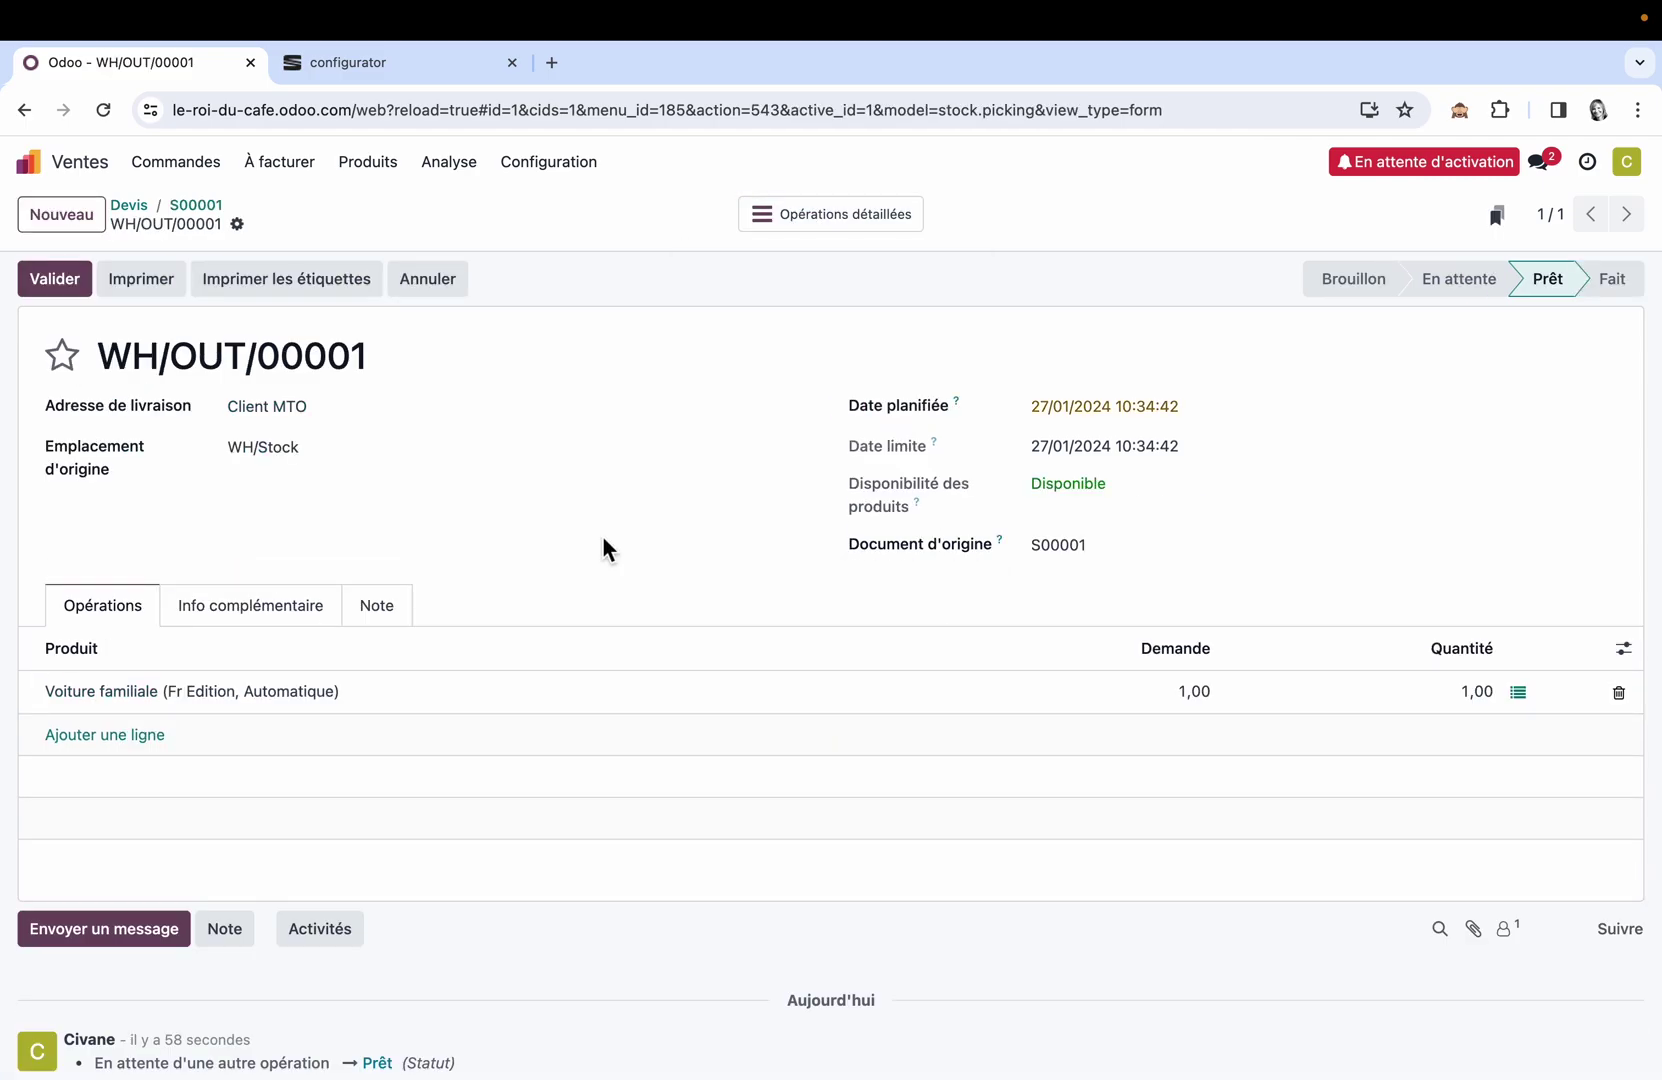
click(68, 289)
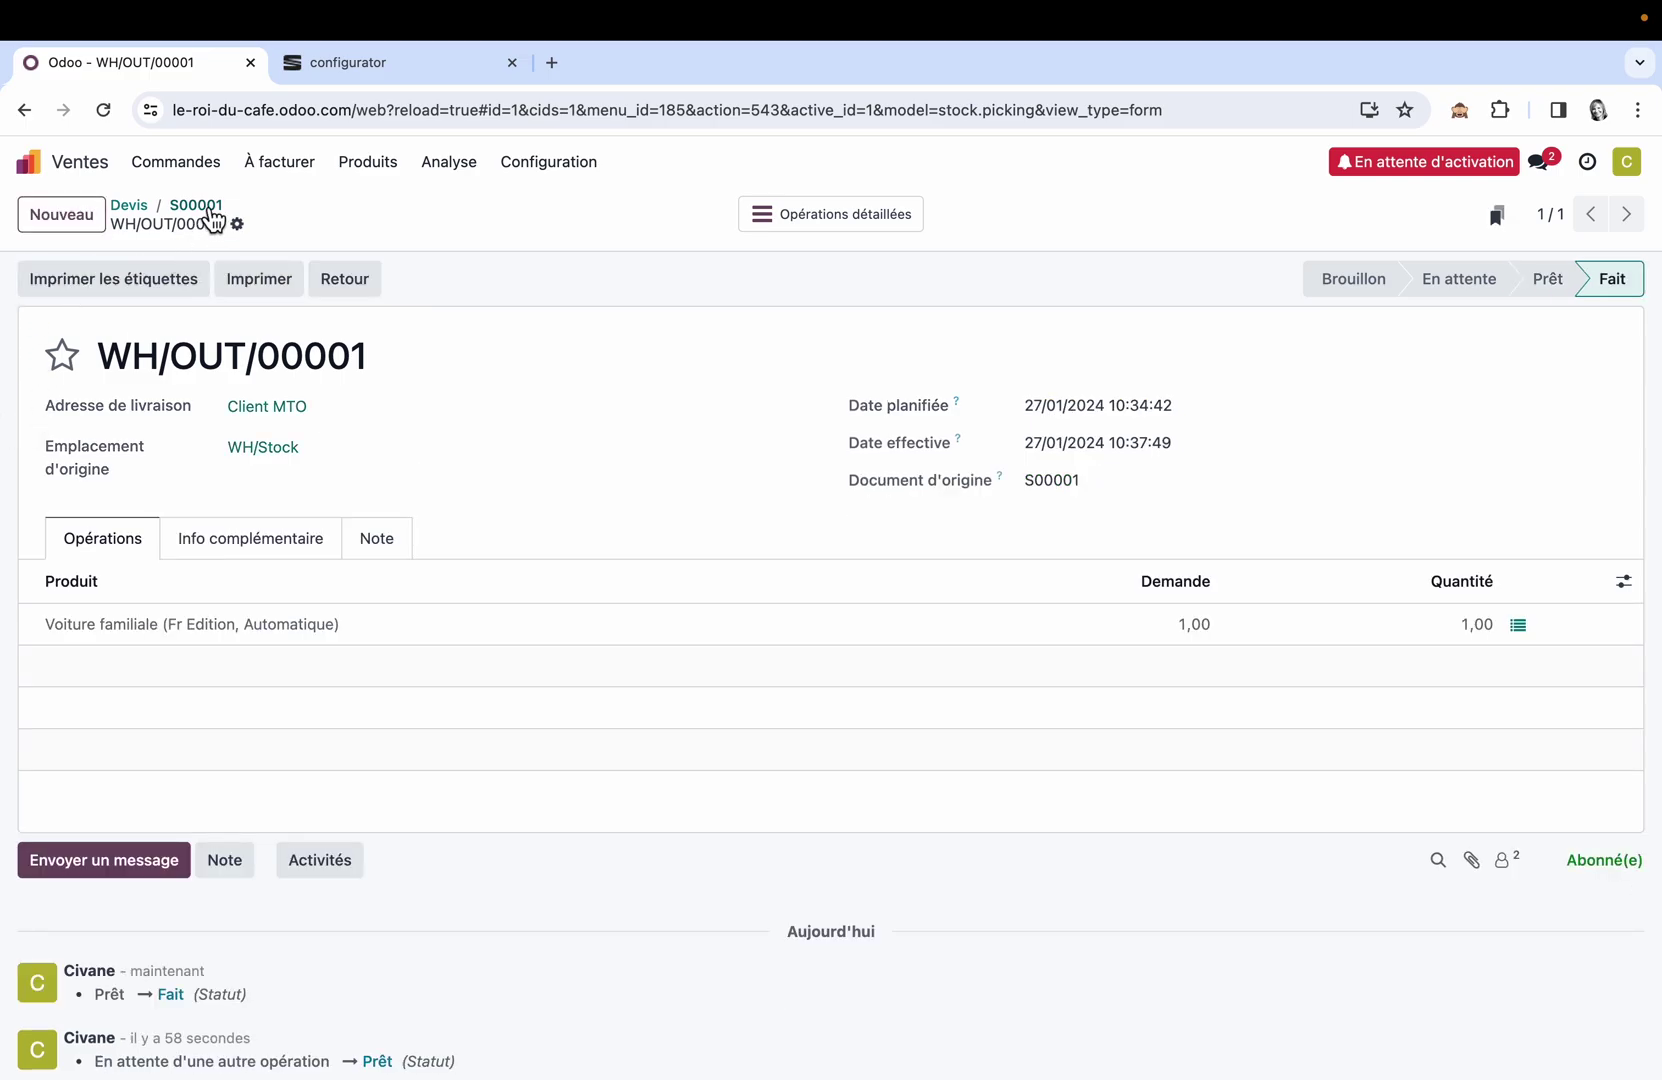
click(211, 208)
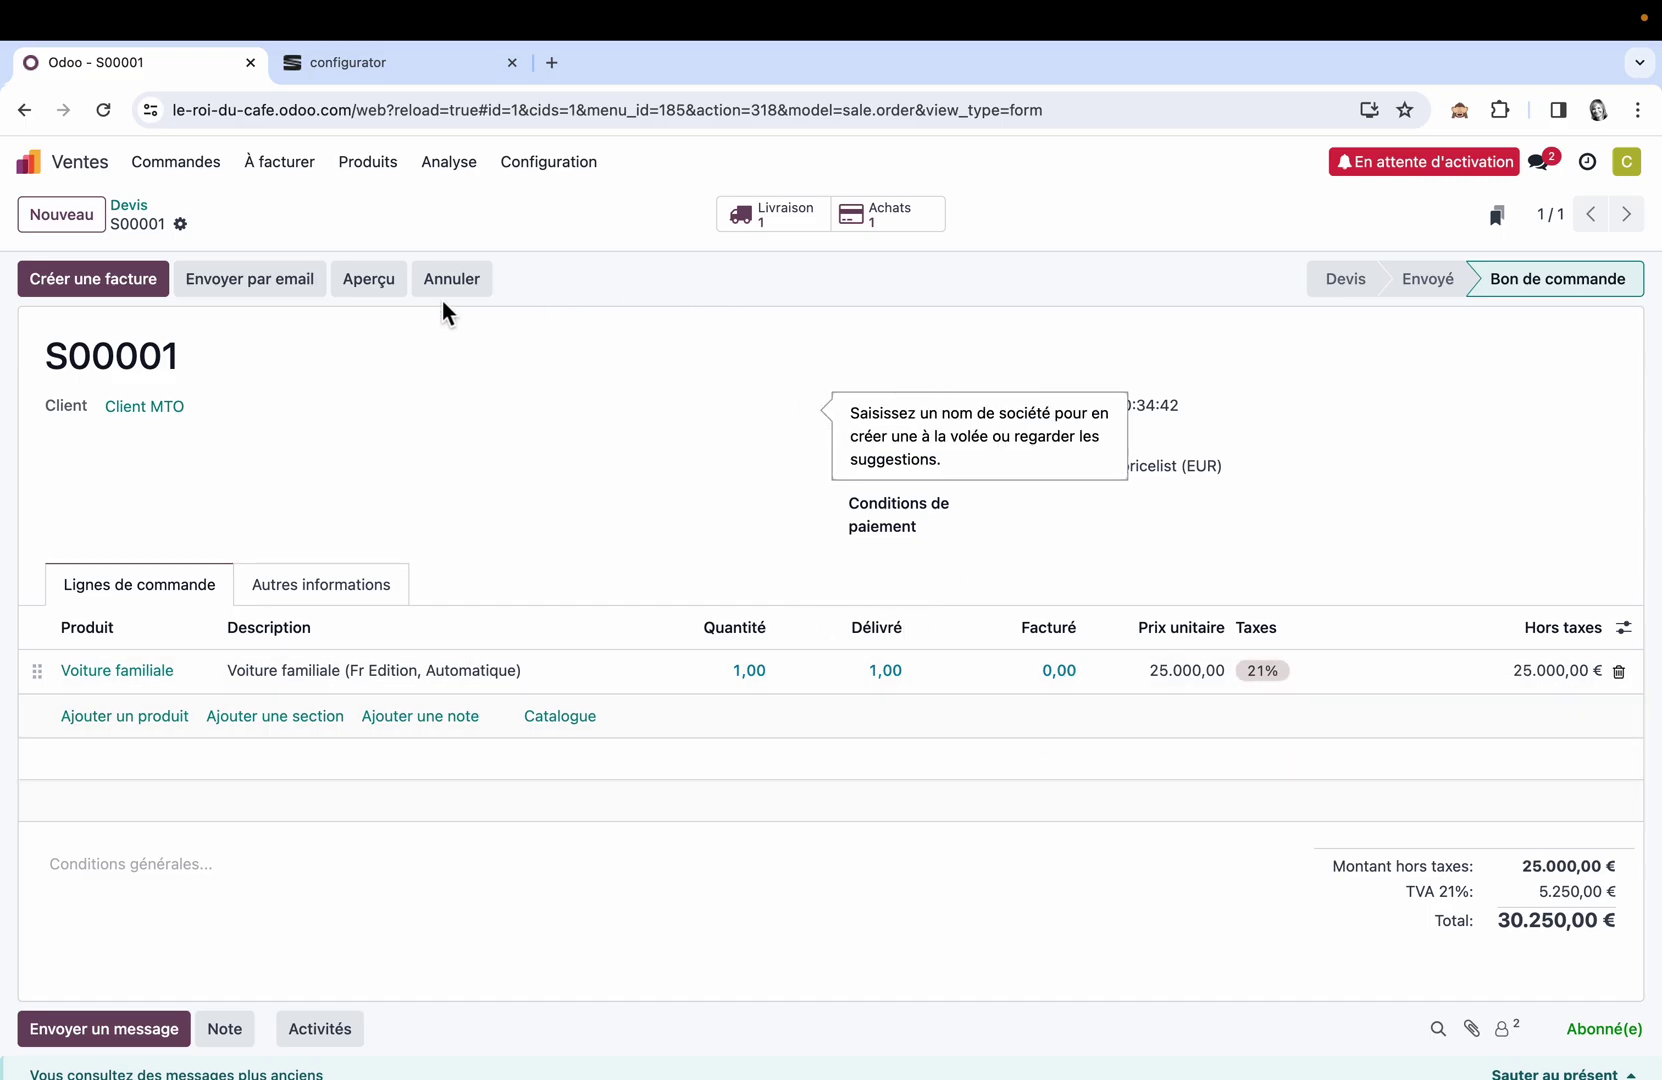
Invoice the sales order with a confirmed "Facture normale" and register its €30.250,00 payment in the "Banque" journal with the "Manual" method
click(133, 287)
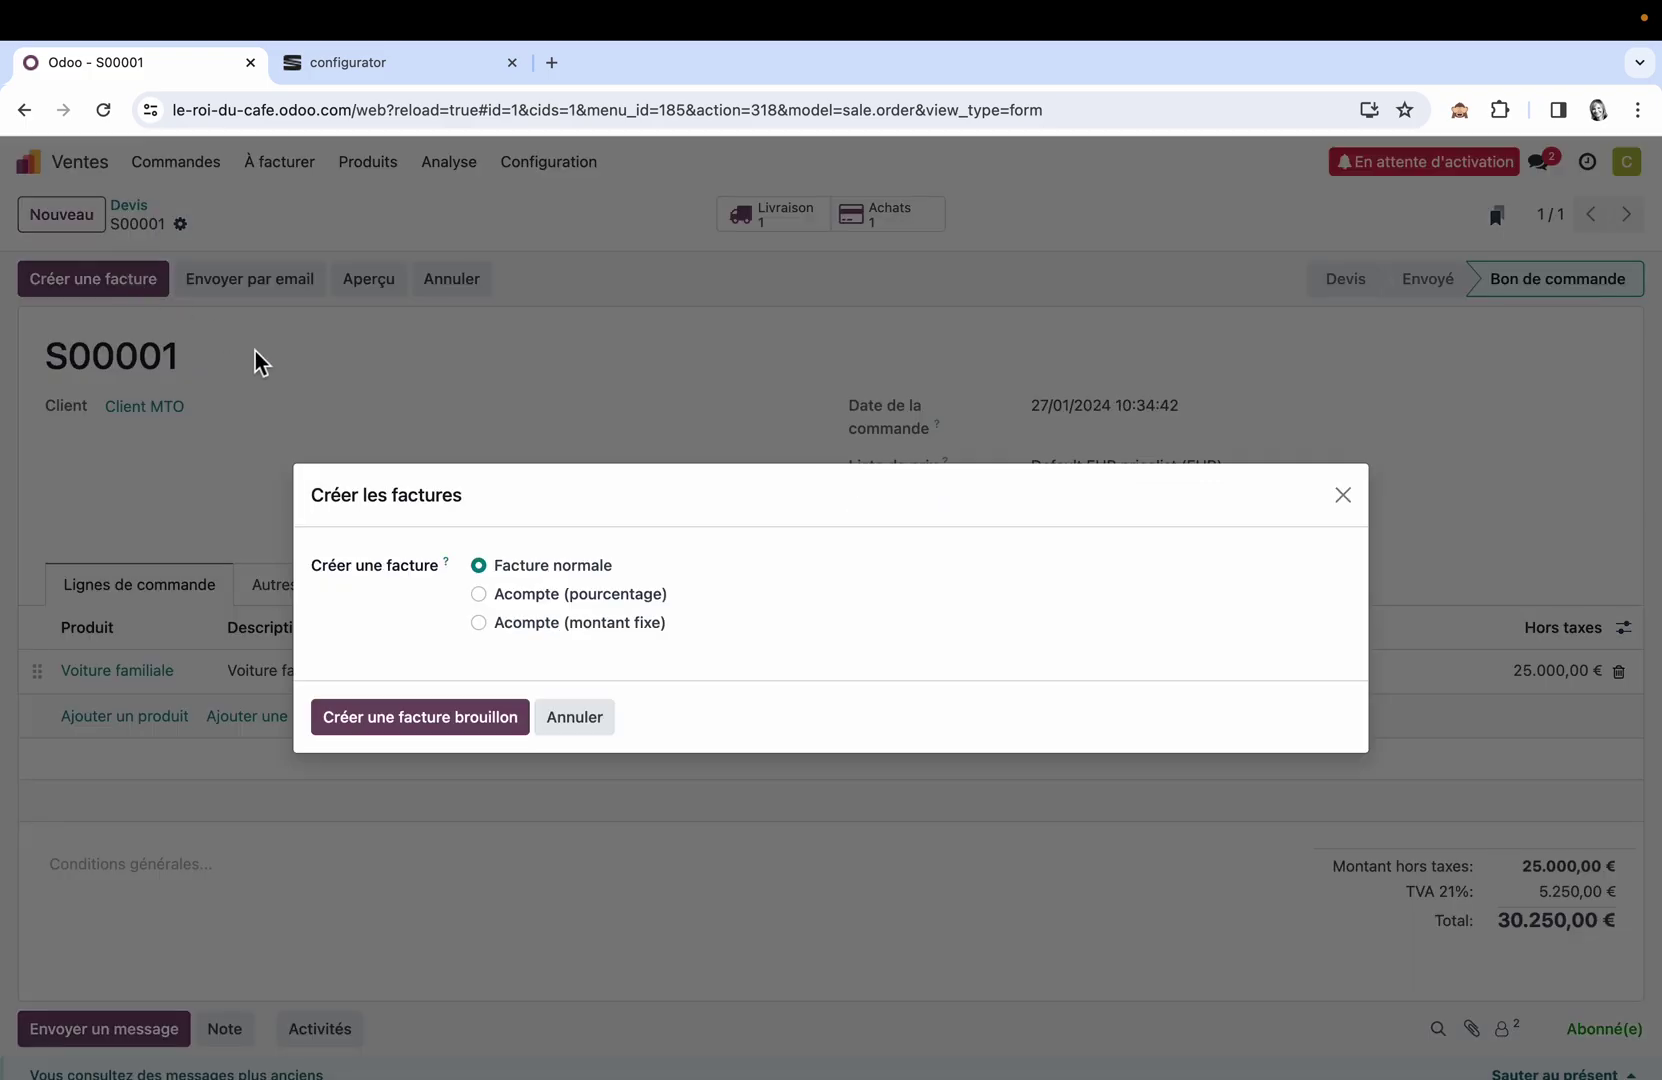
click(449, 724)
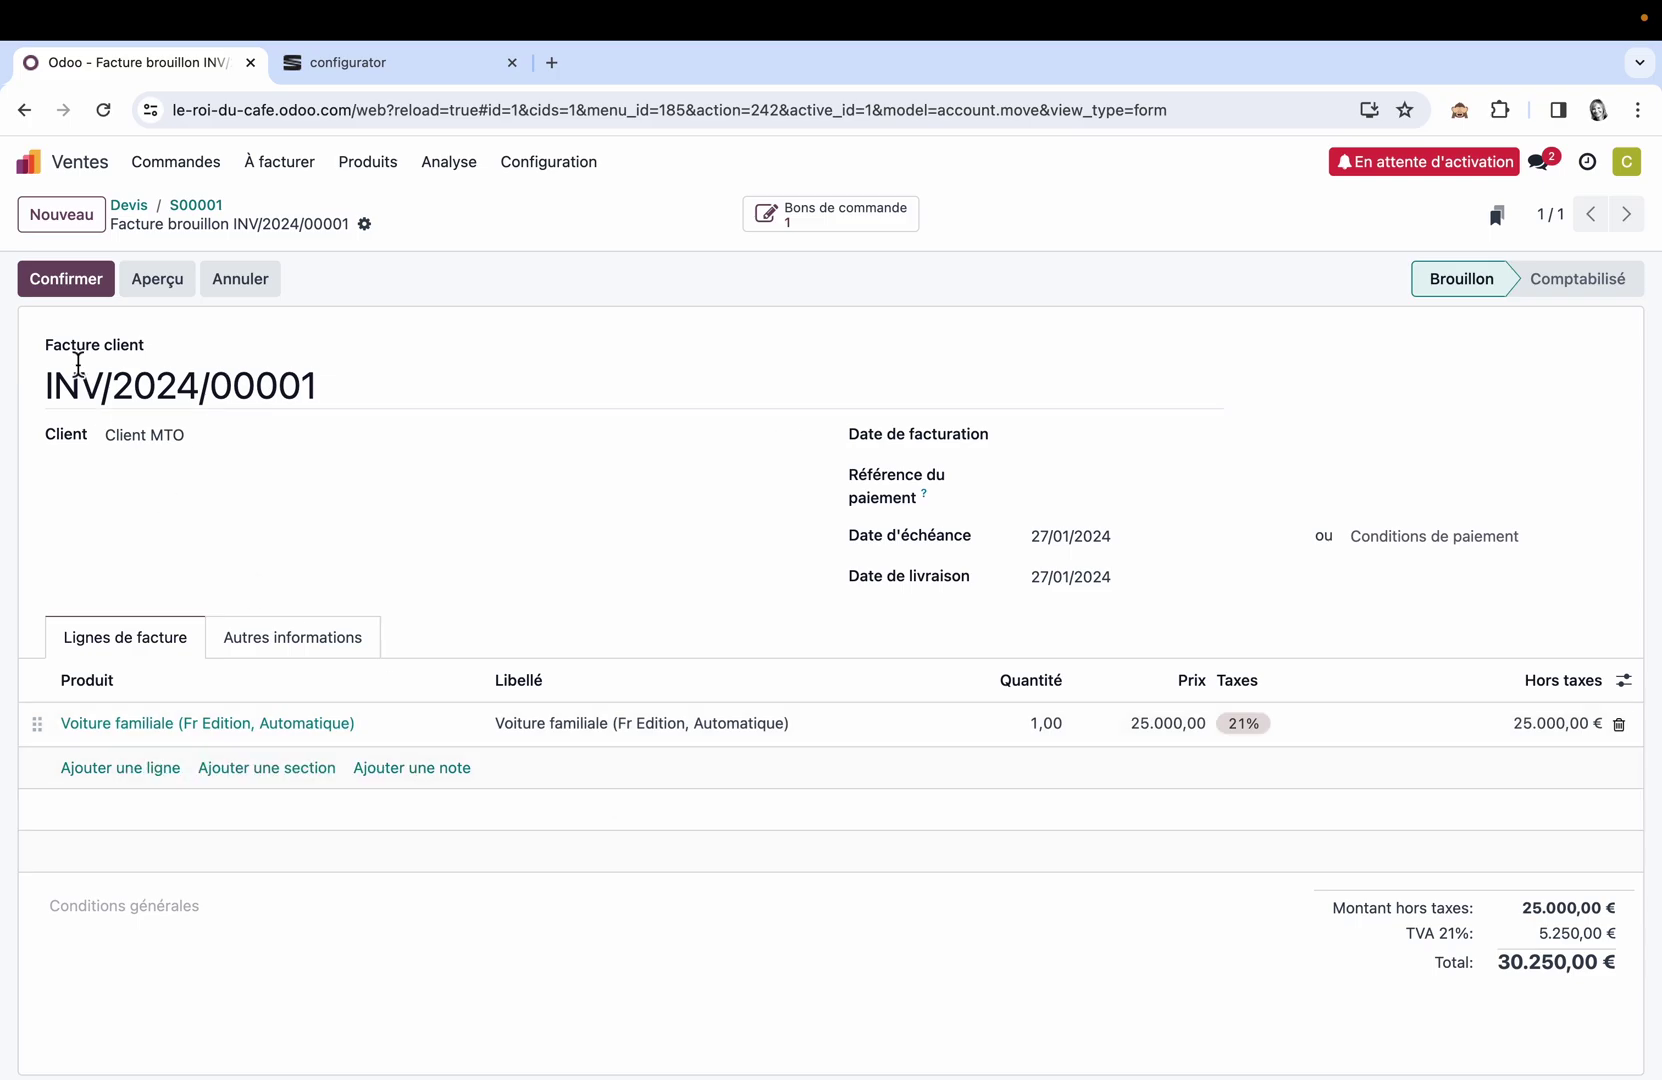
click(83, 288)
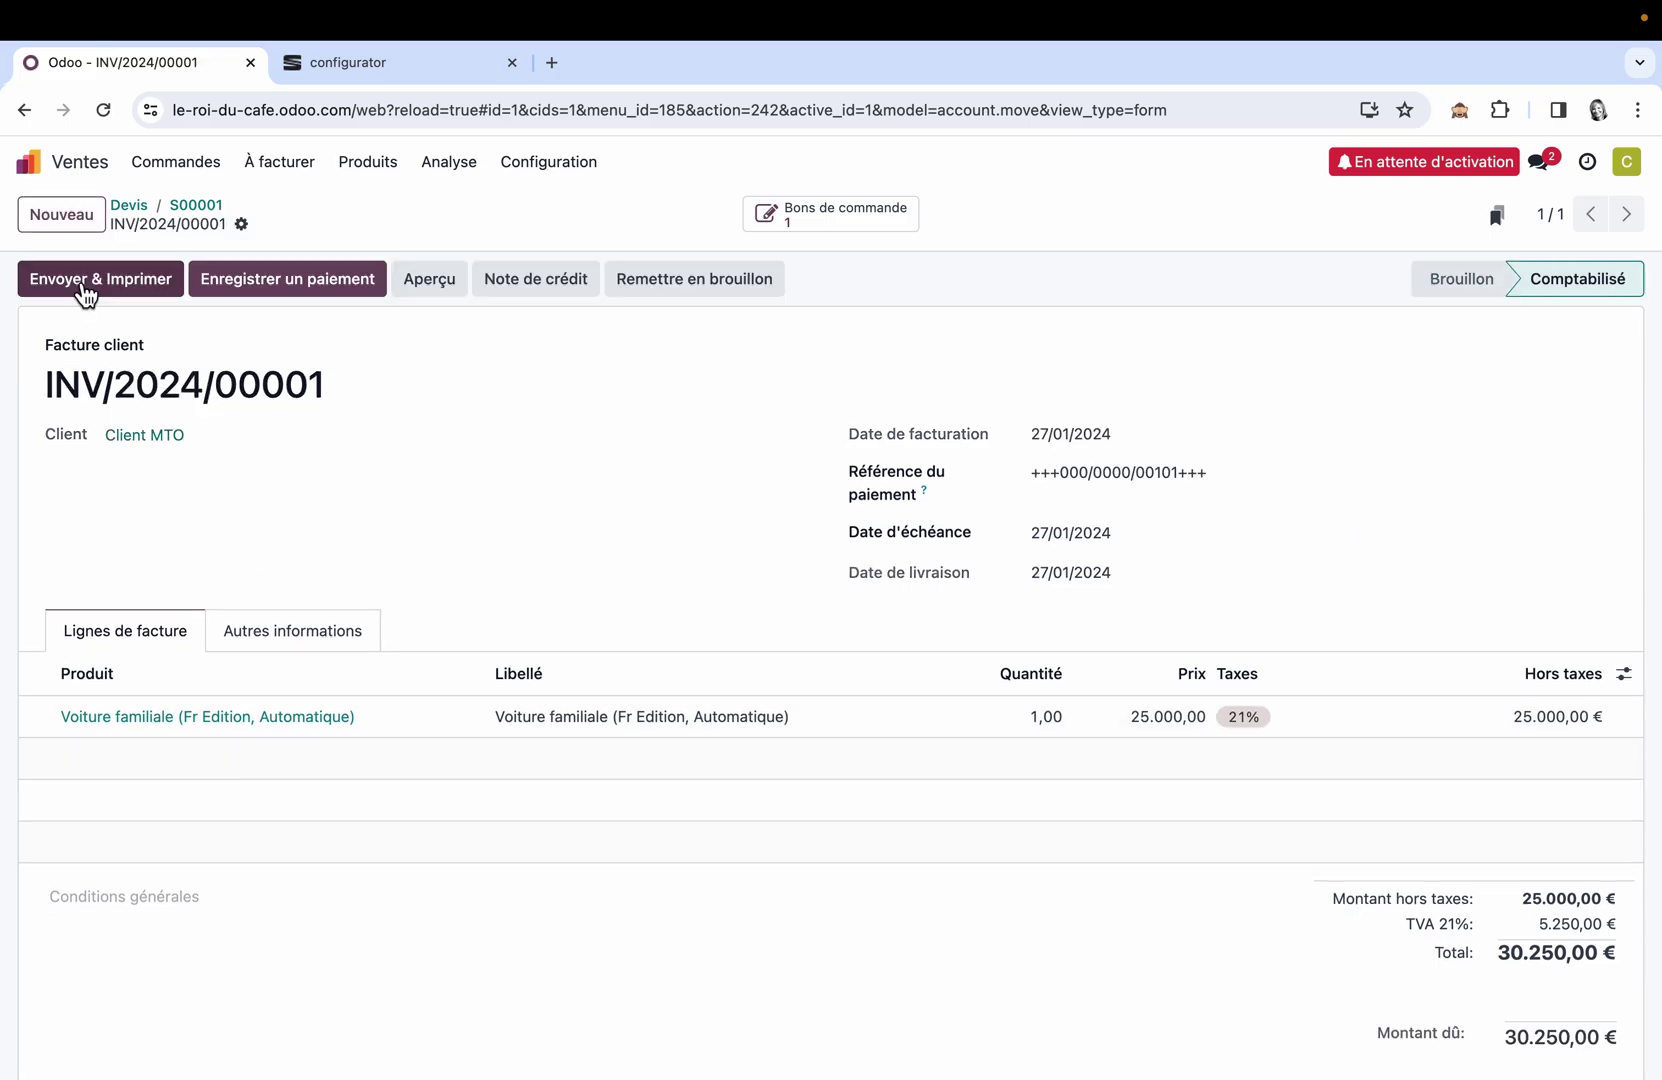
click(326, 288)
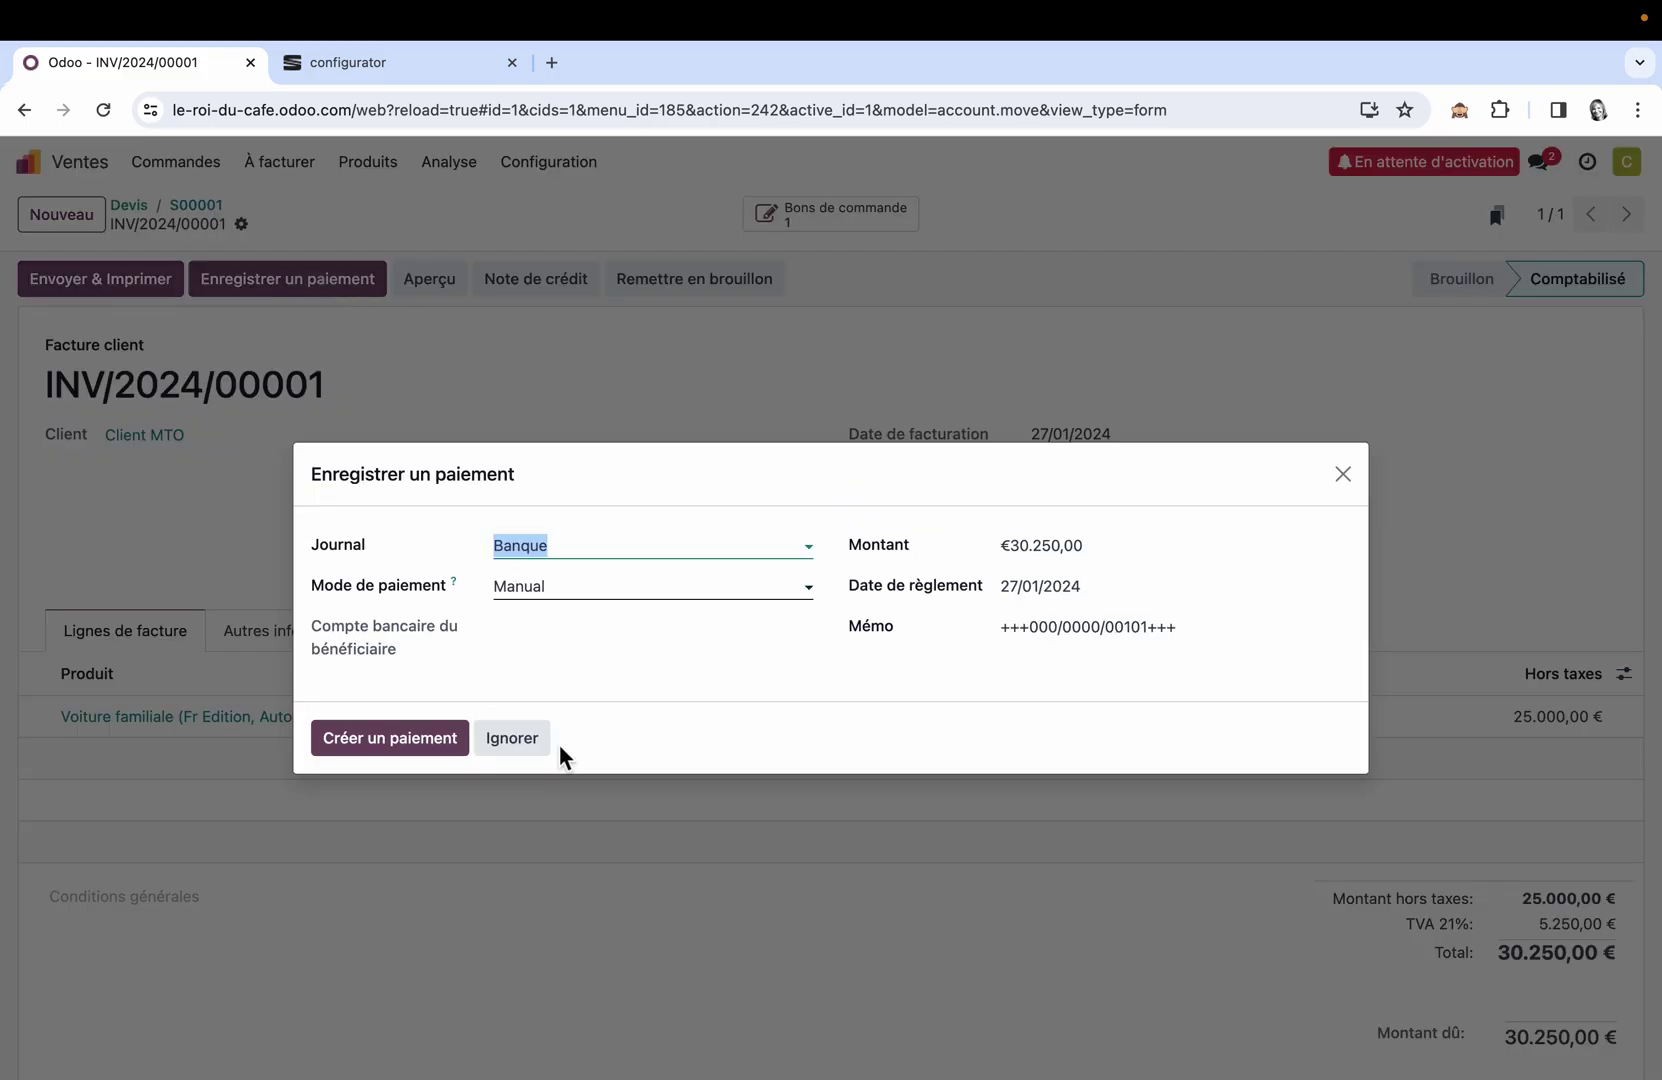
click(395, 745)
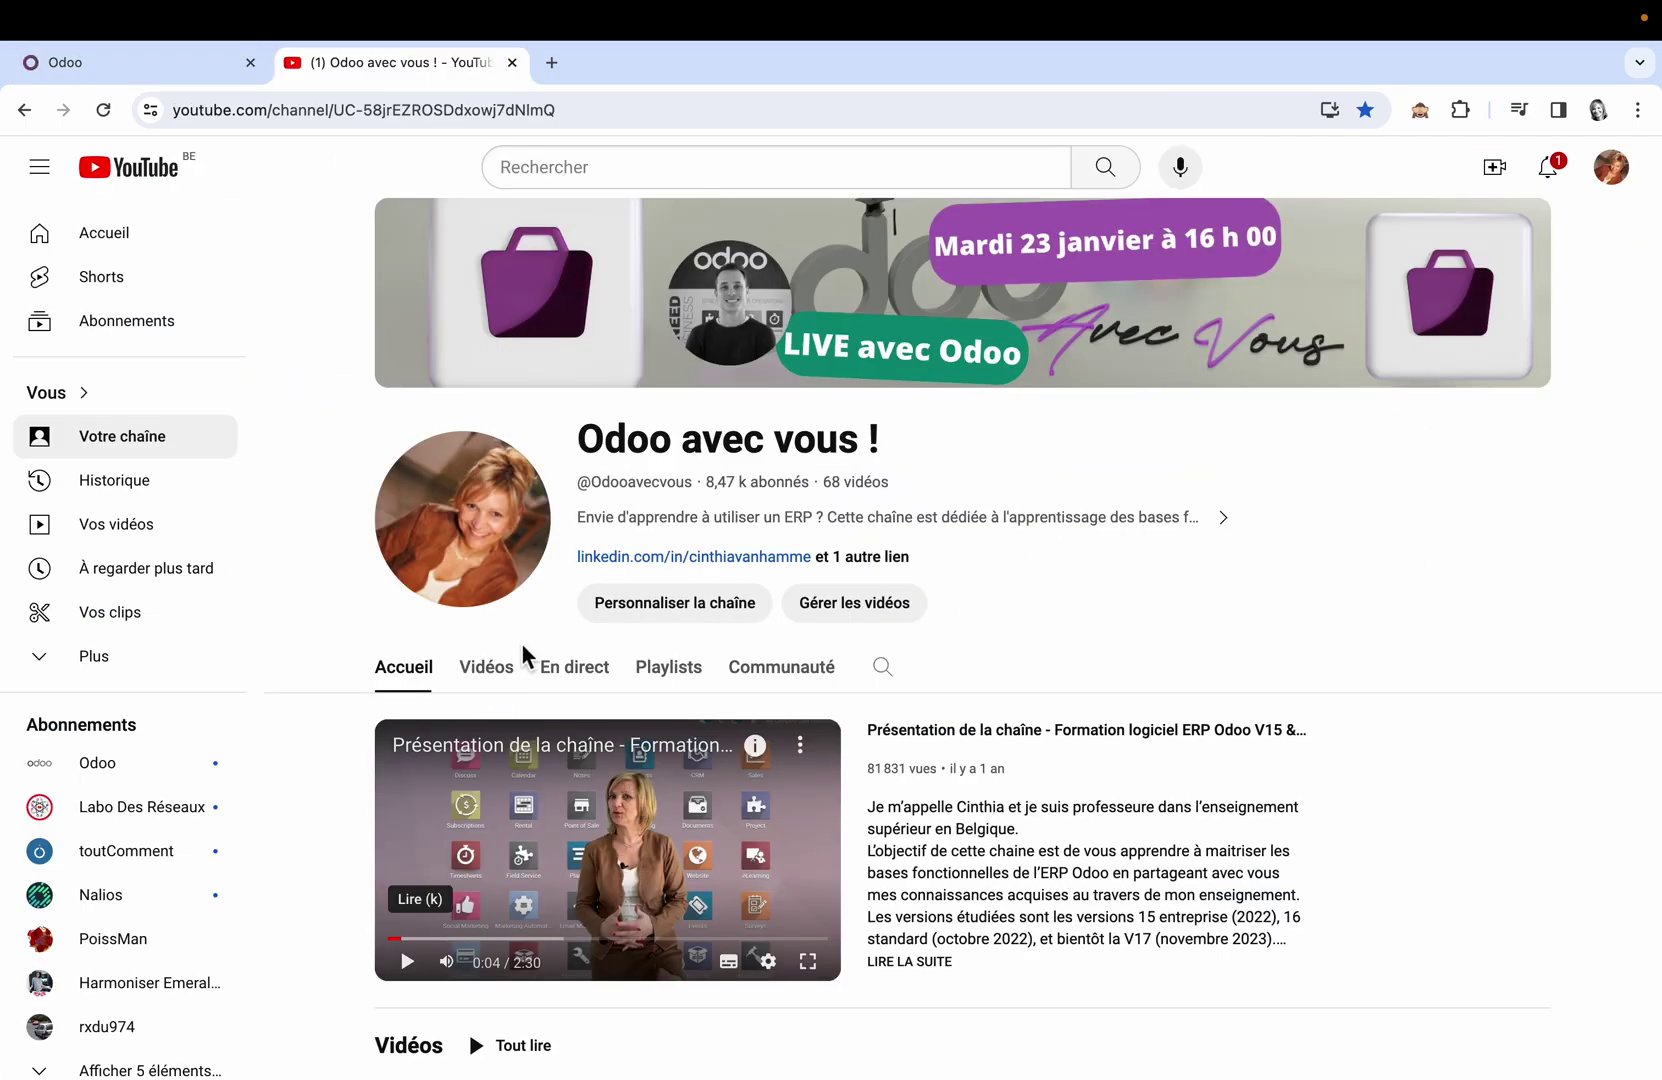
Browse the most recent videos of the "Odoo avec vous !" channel on YouTube
click(504, 677)
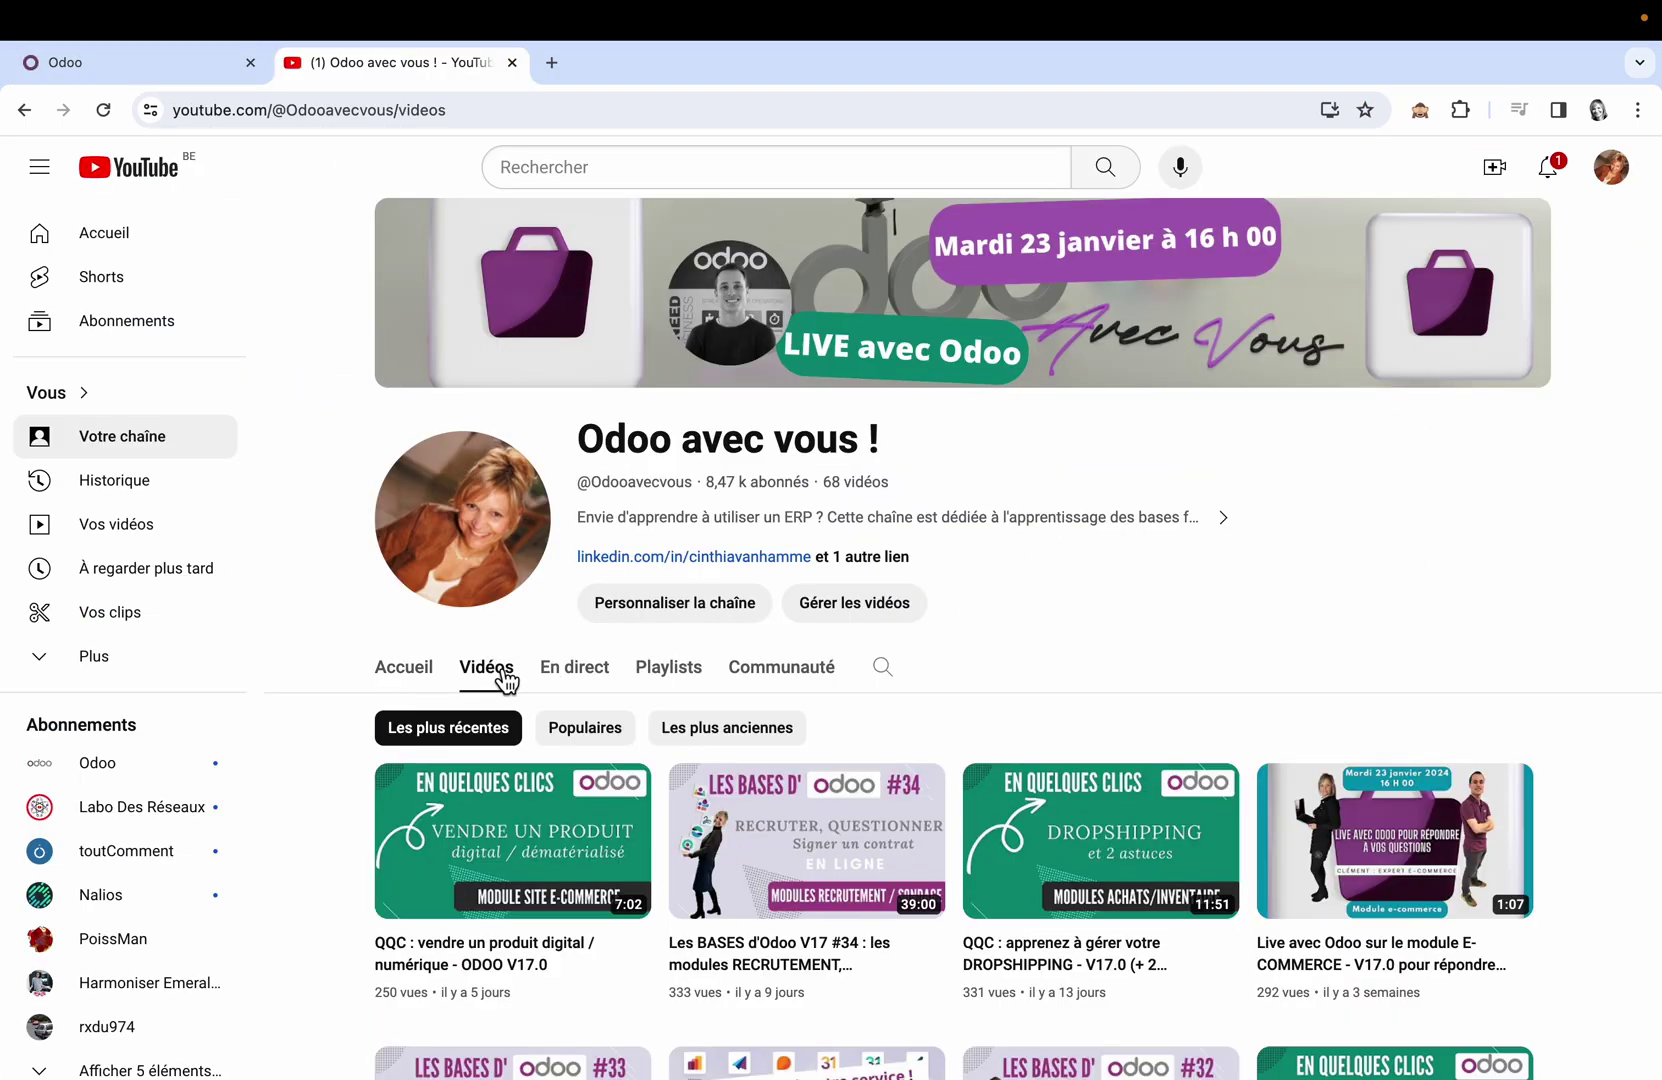
scroll(924, 736, down, 5)
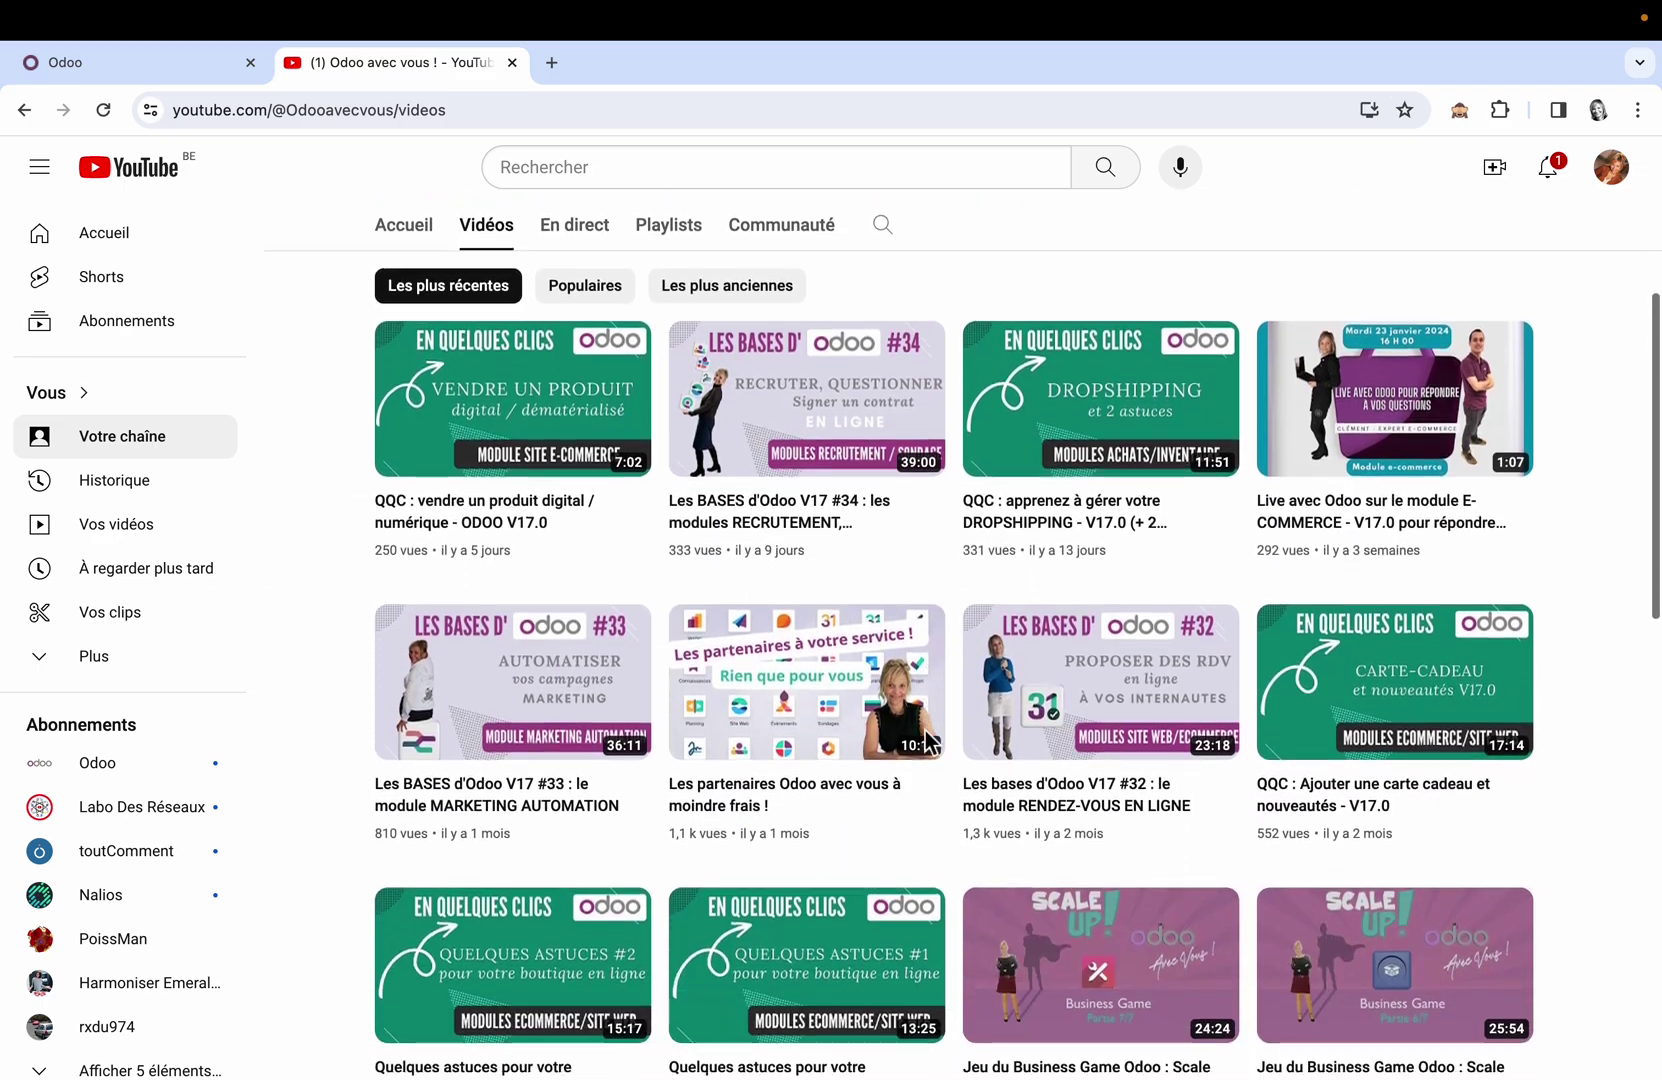
scroll(924, 740, down, 3)
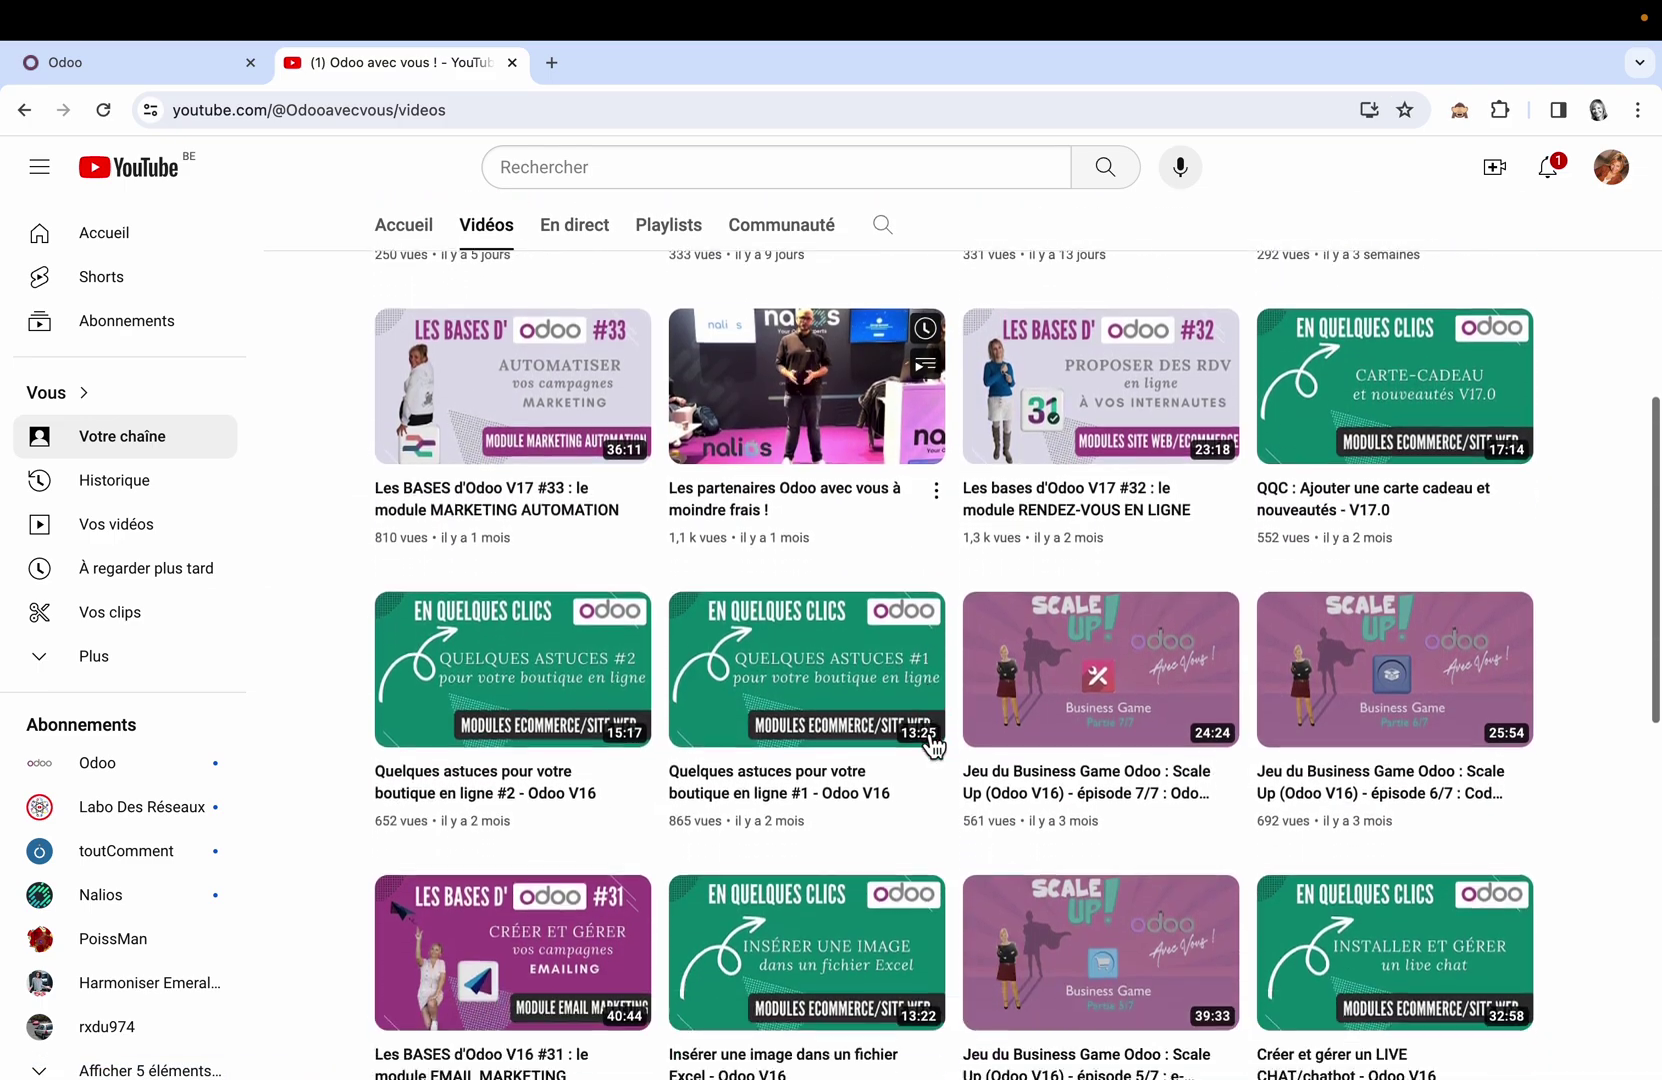
scroll(930, 745, down, 3)
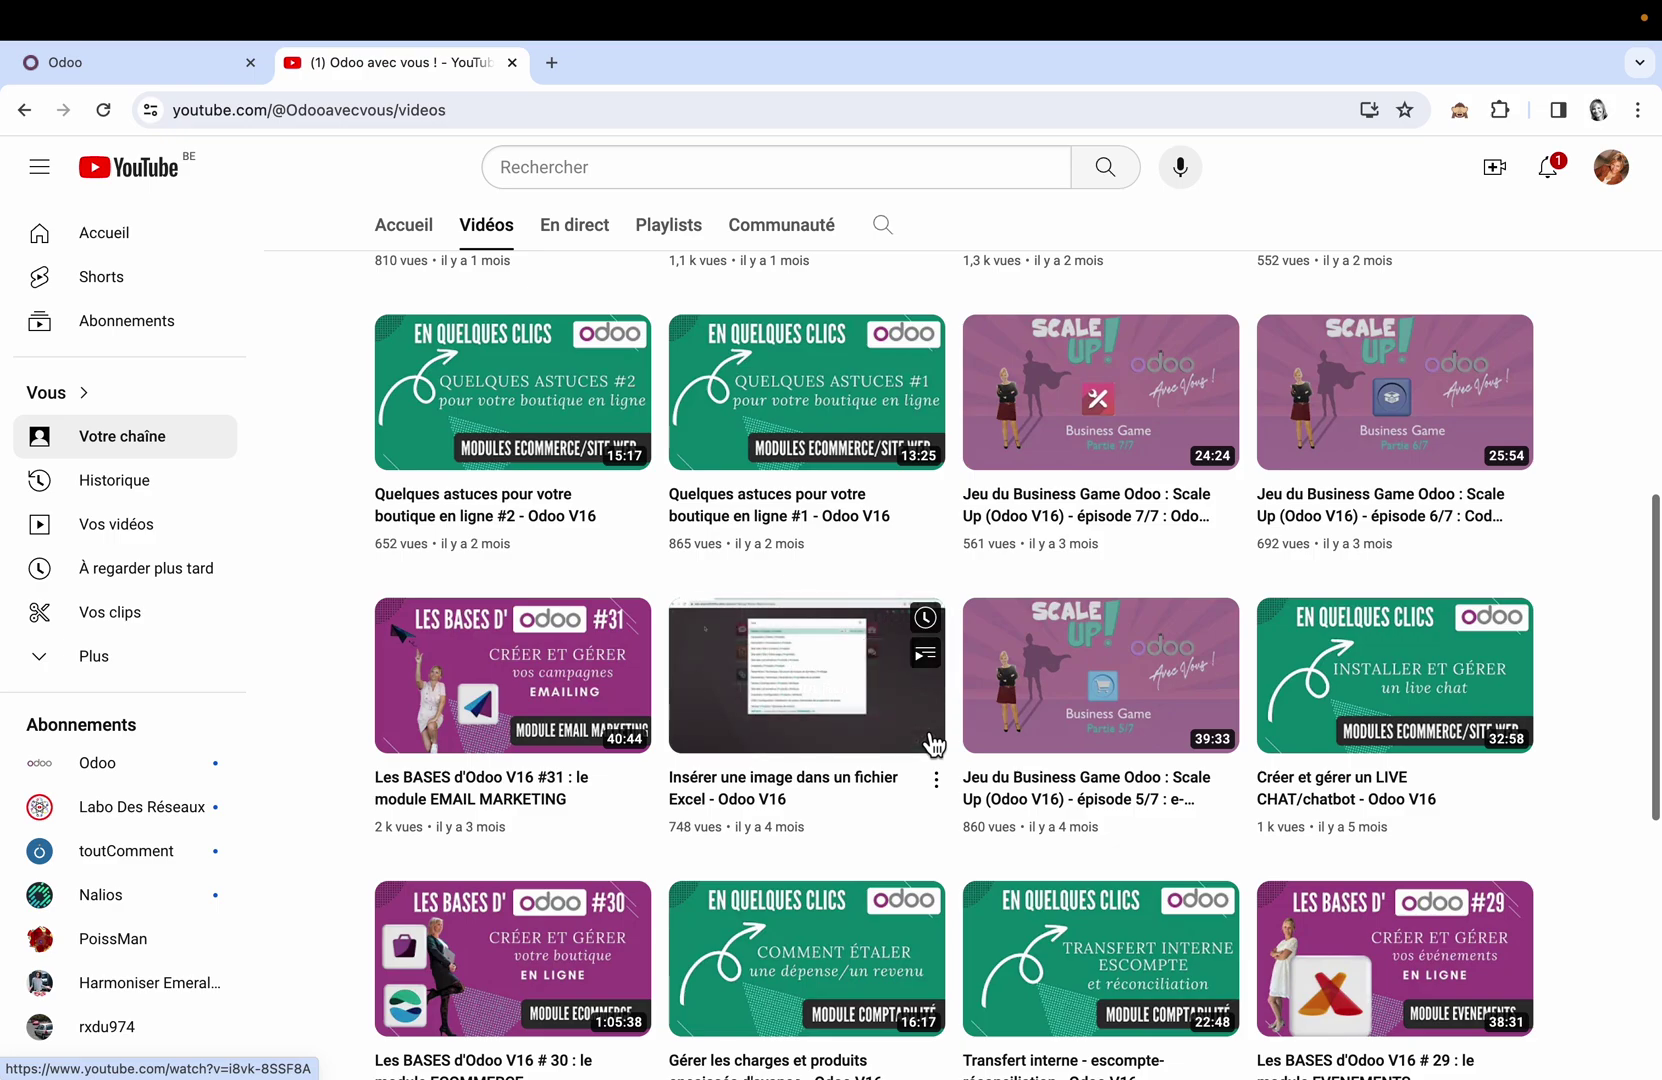
scroll(930, 745, down, 2)
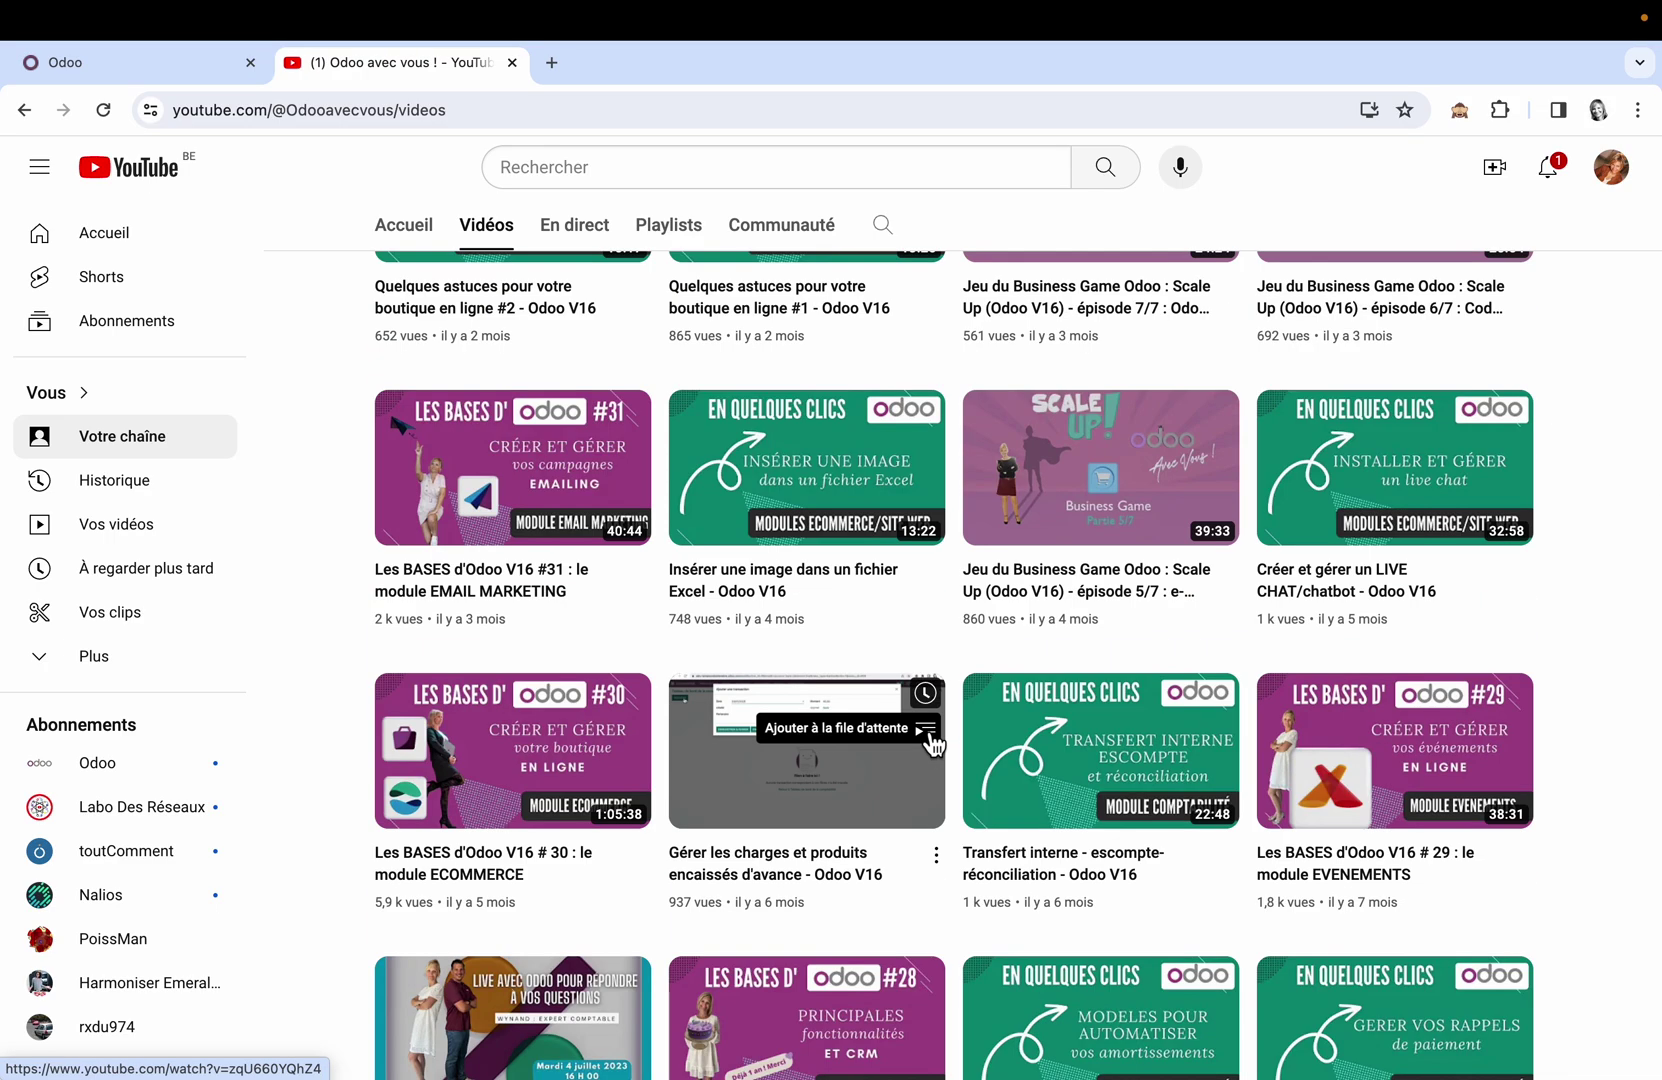